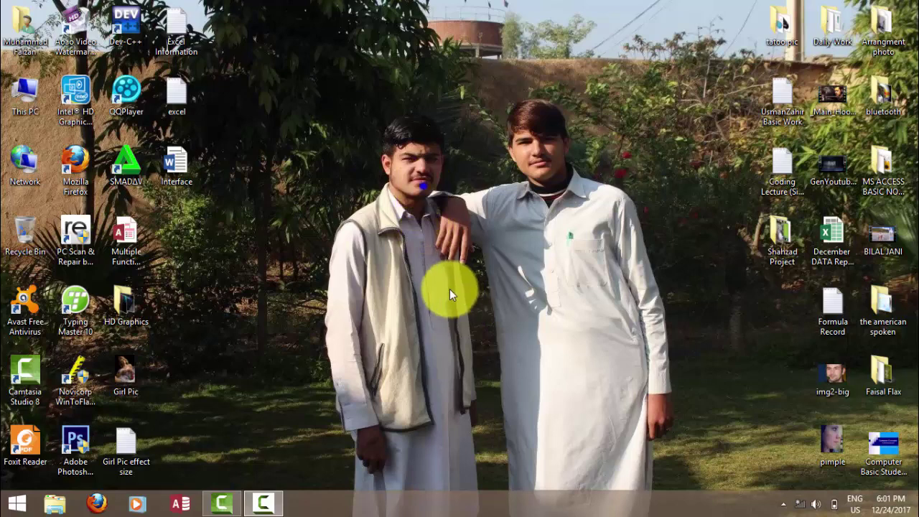
- Refresh the desktop and launch Excel through the Run dialog
{"action": "right_click", "coordinate": [422, 183]}
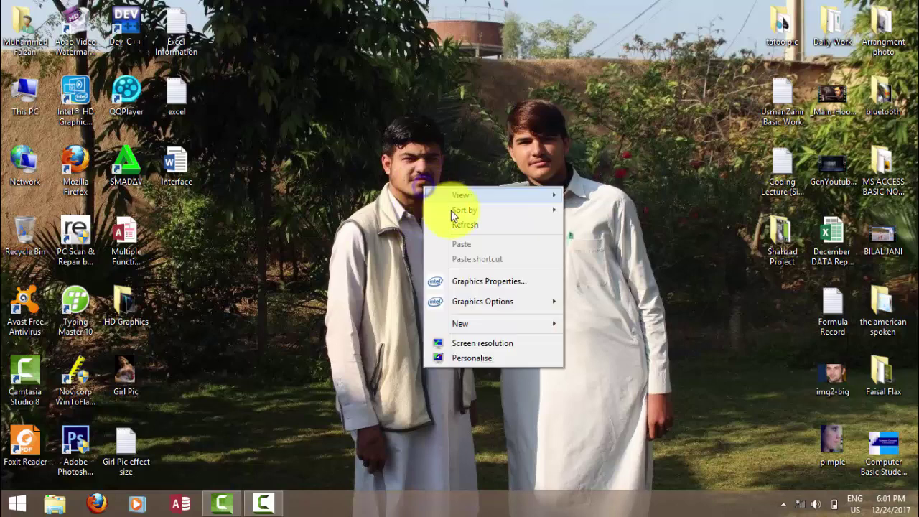
{"action": "left_click", "coordinate": [466, 225]}
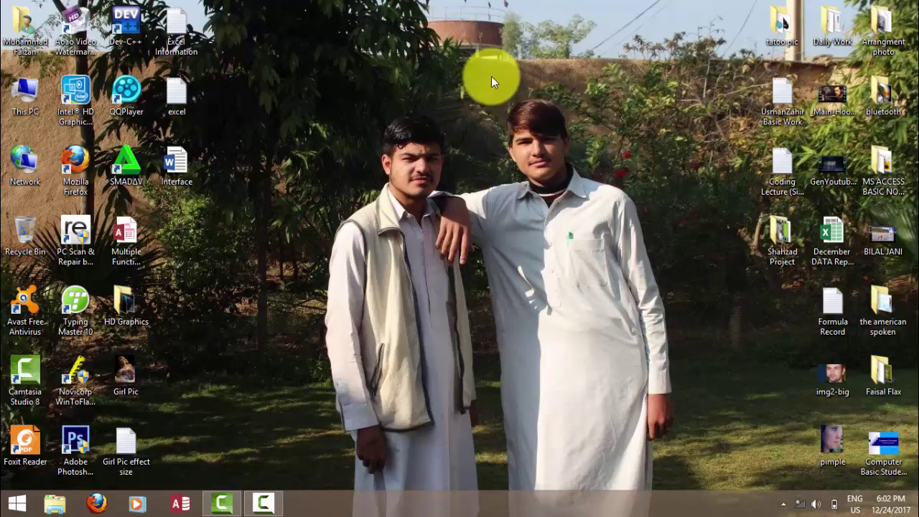
{"action": "key", "text": "super+r"}
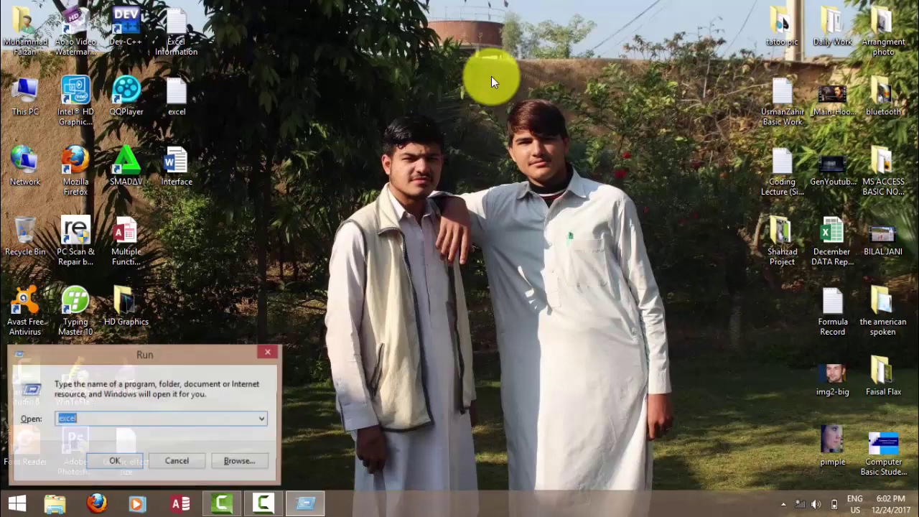
{"action": "key", "text": "Return"}
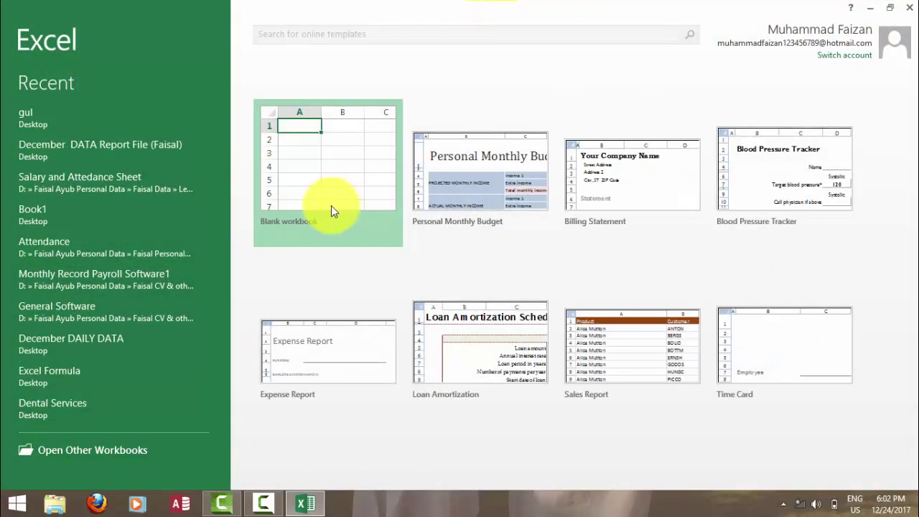
- Create a blank workbook and zoom the sheet to 160%
{"action": "left_click", "coordinate": [330, 205]}
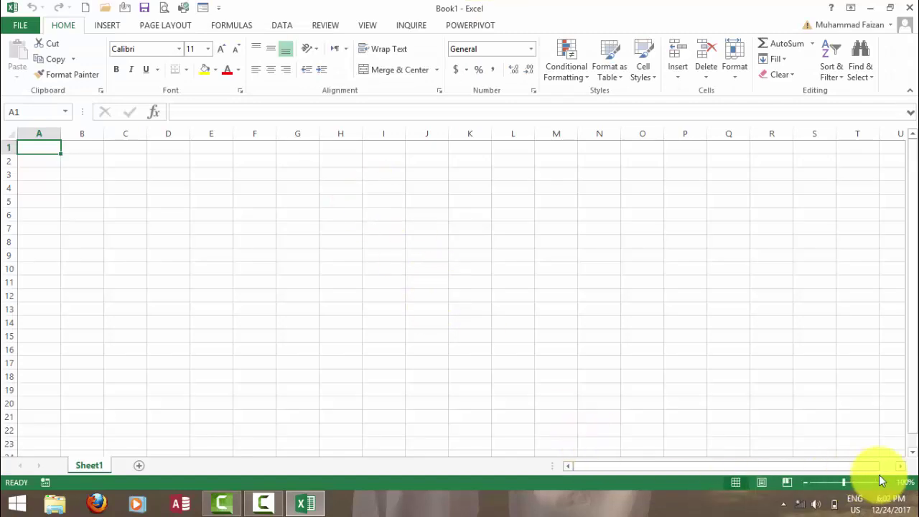
{"action": "left_click", "coordinate": [882, 483]}
{"action": "left_click", "coordinate": [882, 483]}
{"action": "left_click", "coordinate": [882, 483]}
{"action": "left_click", "coordinate": [883, 483]}
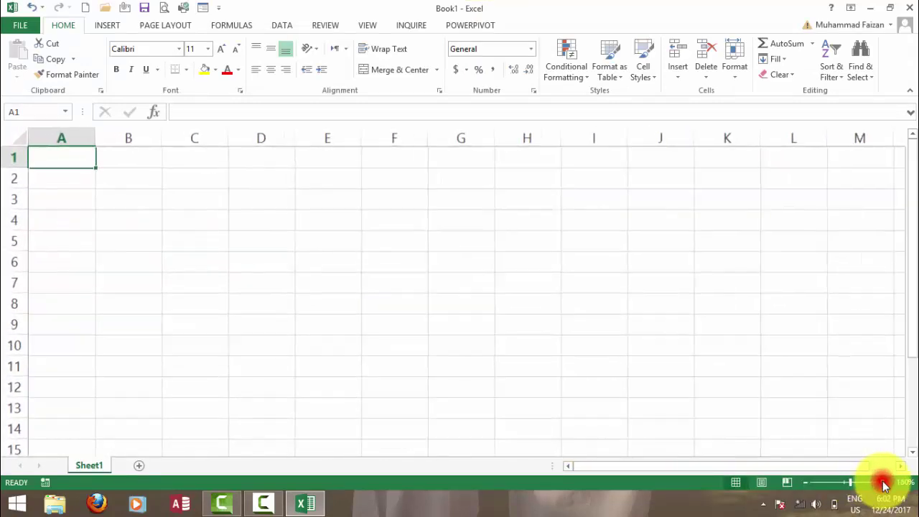
{"action": "left_click", "coordinate": [883, 484]}
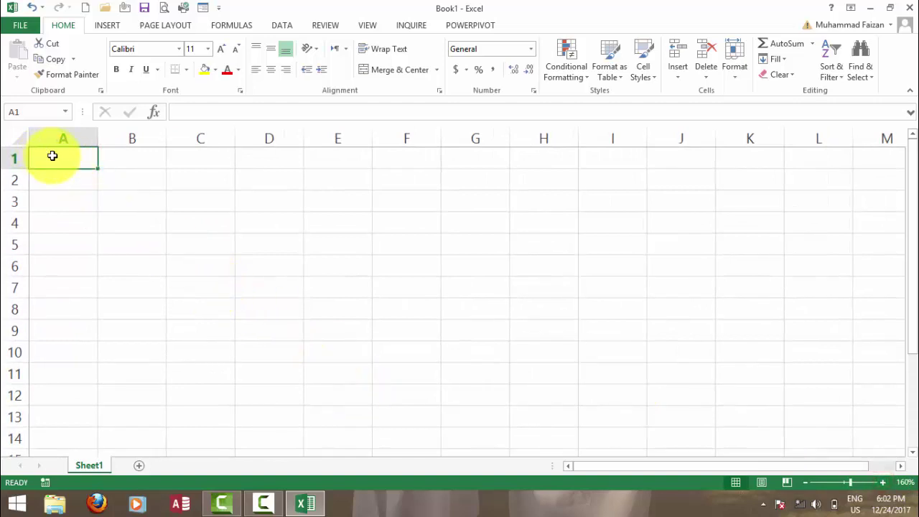
{"action": "left_click_drag", "start_coordinate": [68, 163], "coordinate": [176, 310]}
{"action": "left_click", "coordinate": [175, 307]}
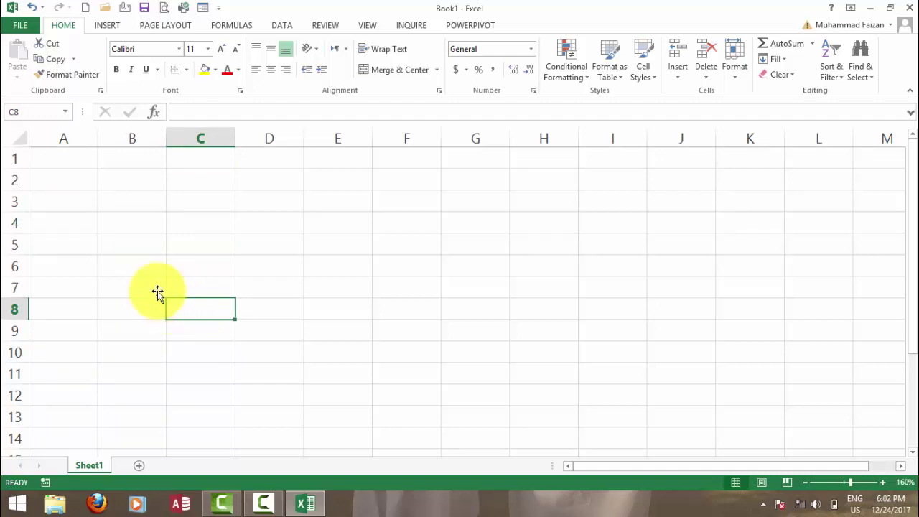
- Set the Office Theme to Dark Gray in Account settings and return to the sheet
{"action": "left_click", "coordinate": [20, 25]}
{"action": "left_click", "coordinate": [40, 301]}
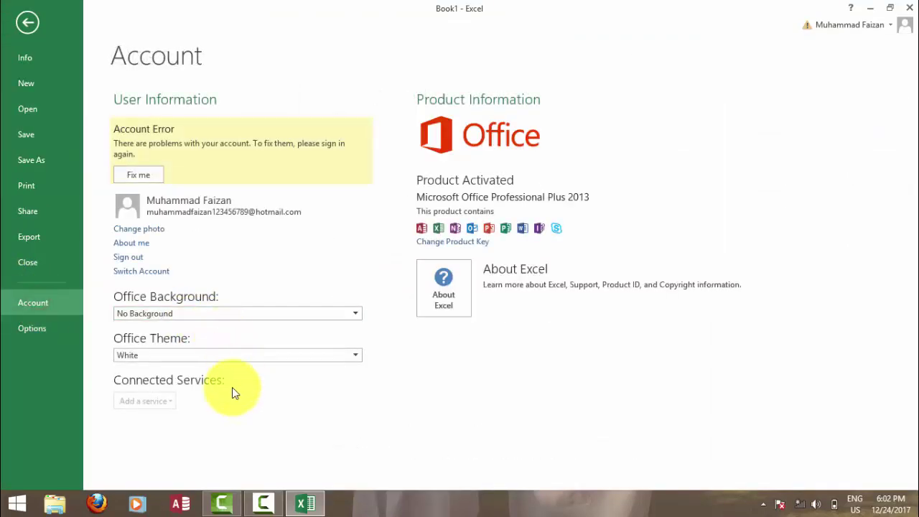
{"action": "left_click", "coordinate": [221, 357]}
{"action": "left_click", "coordinate": [218, 392]}
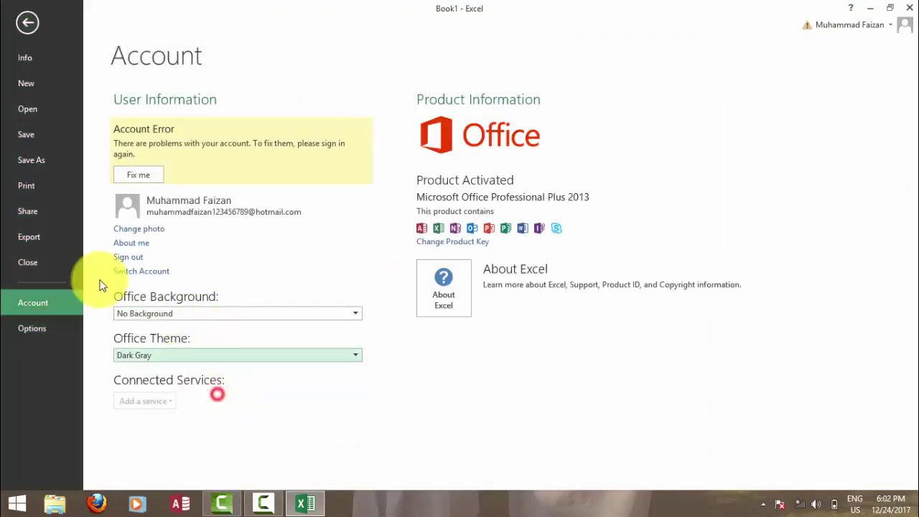
{"action": "left_click", "coordinate": [28, 22]}
{"action": "left_click", "coordinate": [151, 187]}
- Enter headers Name, Gender, Post, Location and Salary in A1:E1
{"action": "left_click", "coordinate": [88, 151]}
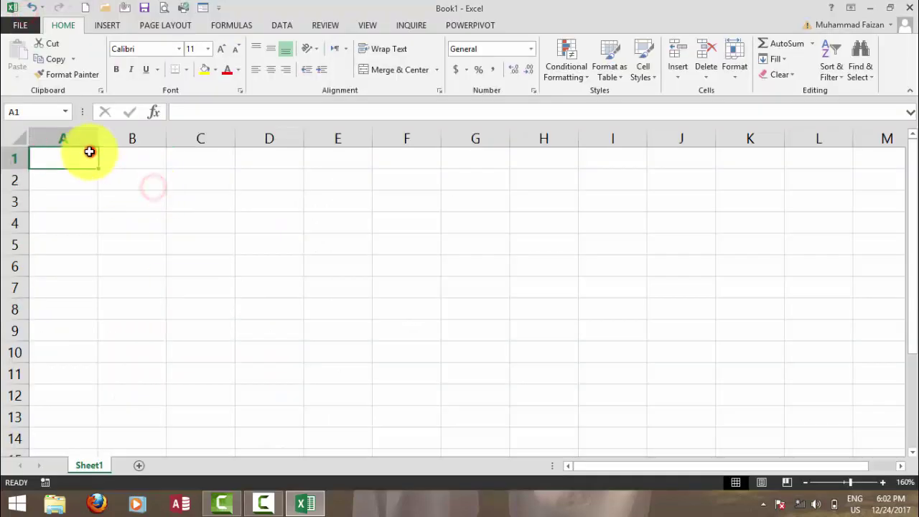
{"action": "type", "text": "Name"}
{"action": "key", "text": "Tab"}
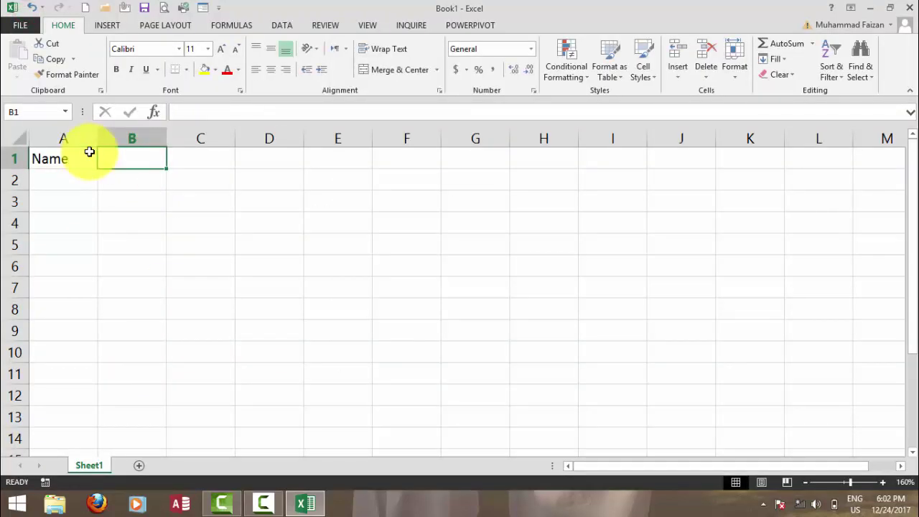
{"action": "type", "text": "Gender"}
{"action": "key", "text": "Tab"}
{"action": "type", "text": "Post"}
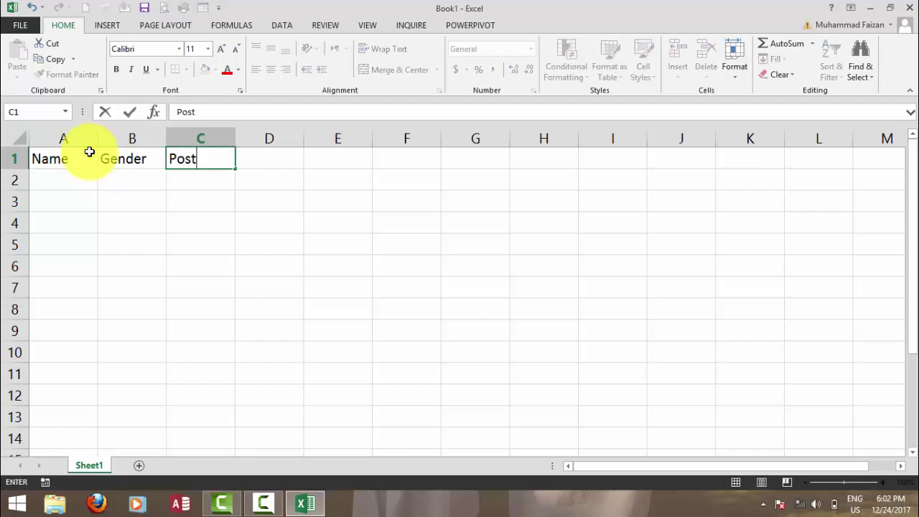
{"action": "key", "text": "Tab"}
{"action": "type", "text": "Locat"}
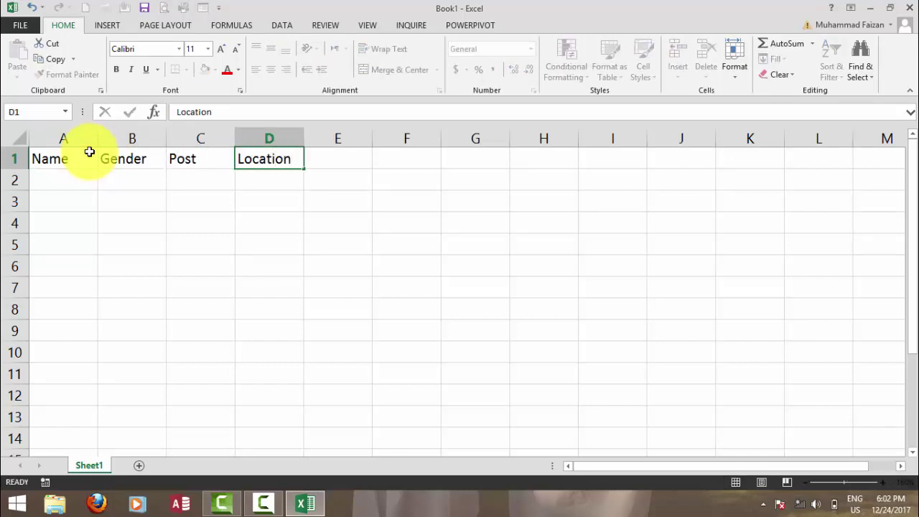
{"action": "key", "text": "Tab"}
{"action": "type", "text": "Sala"}
{"action": "key", "text": "Return"}
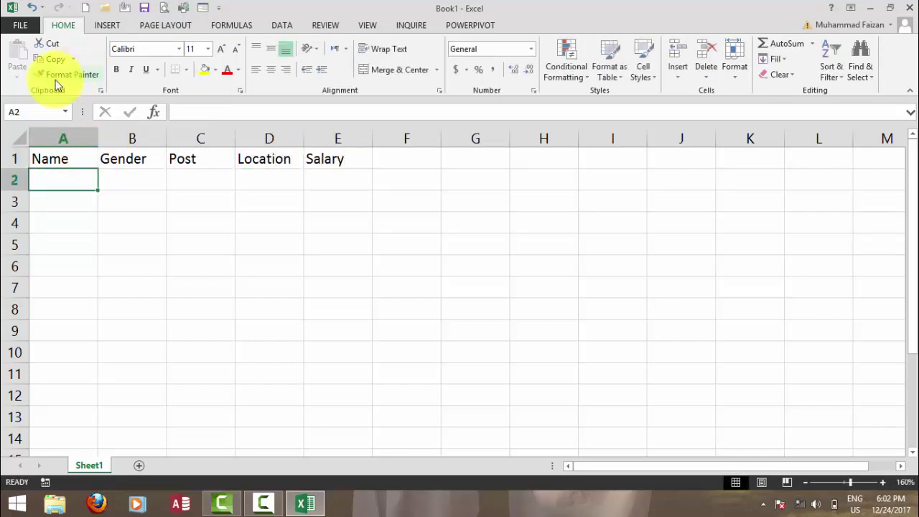
- Apply All Borders to the table range A1:E12
{"action": "left_click_drag", "start_coordinate": [62, 154], "coordinate": [349, 397]}
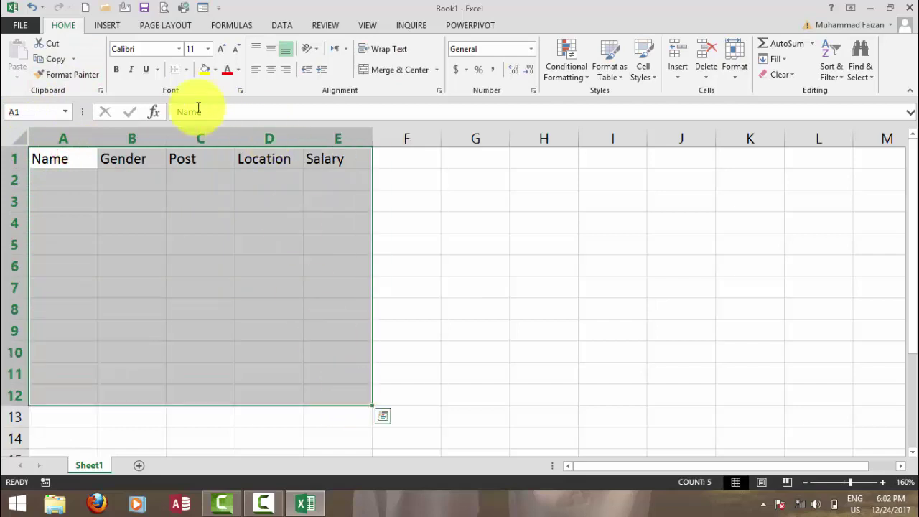
{"action": "left_click", "coordinate": [190, 74]}
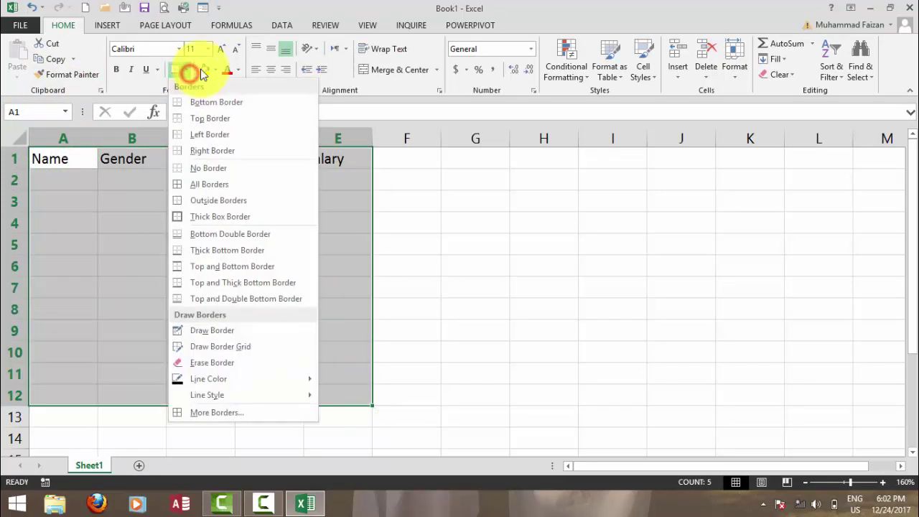
{"action": "left_click", "coordinate": [199, 184]}
{"action": "left_click", "coordinate": [210, 192]}
- Give the header row A1:E1 a yellow fill and center alignment
{"action": "left_click_drag", "start_coordinate": [73, 157], "coordinate": [323, 159]}
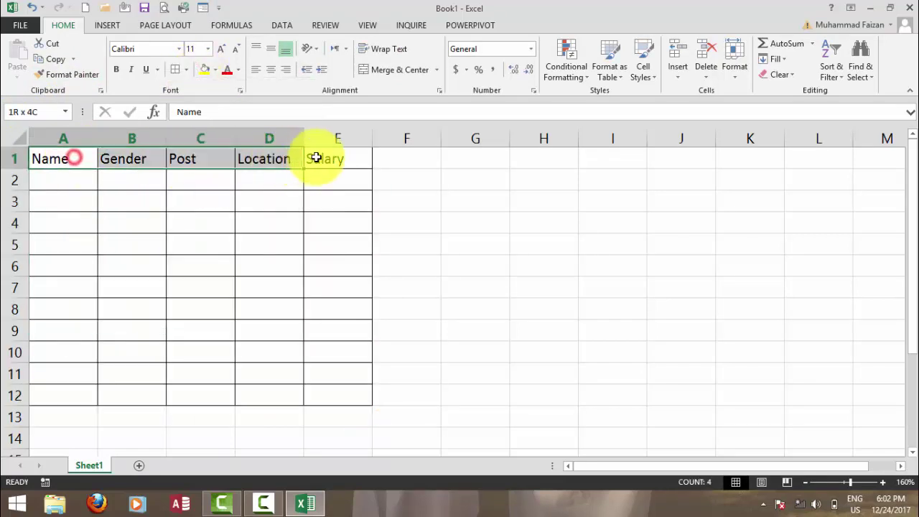
{"action": "left_click", "coordinate": [205, 68]}
{"action": "left_click", "coordinate": [270, 69]}
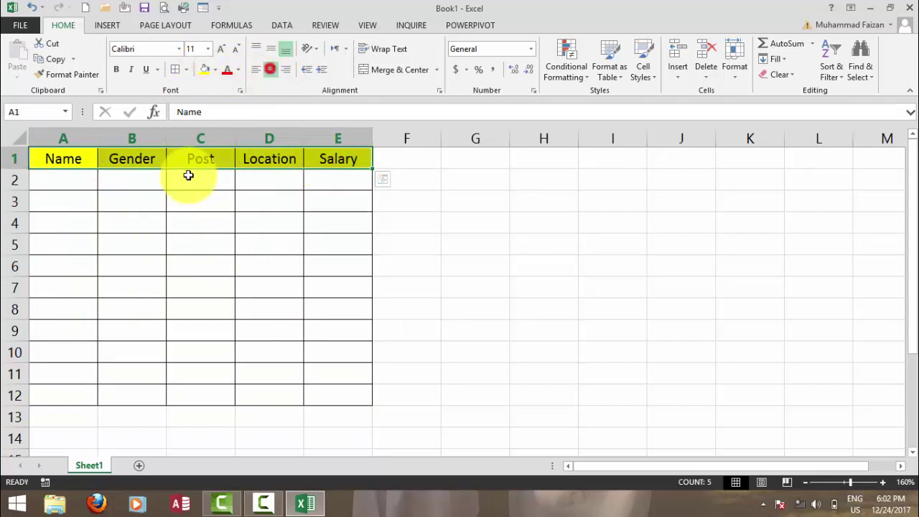
{"action": "left_click", "coordinate": [187, 228]}
{"action": "left_click", "coordinate": [63, 177]}
- Enter names Khan, Inam, Zubair, Qasim and Waleed in A2:A6
{"action": "type", "text": "Khan"}
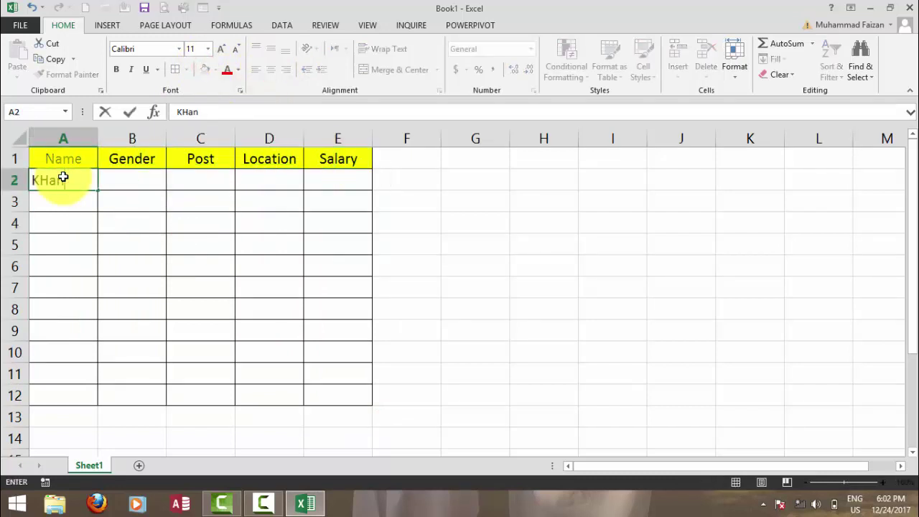
{"action": "key", "text": "Return"}
{"action": "type", "text": "Inam"}
{"action": "key", "text": "Return"}
{"action": "type", "text": "Zubir"}
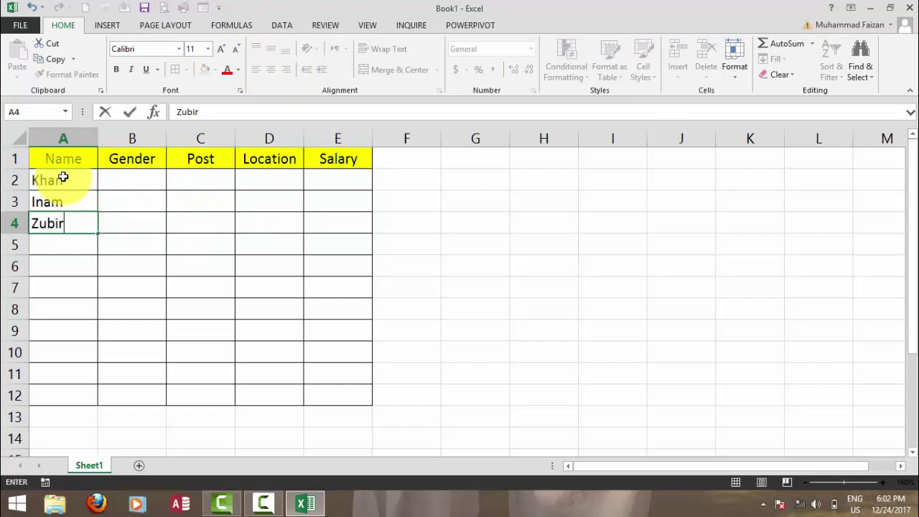
{"action": "key", "text": "Return"}
{"action": "key", "text": "Up"}
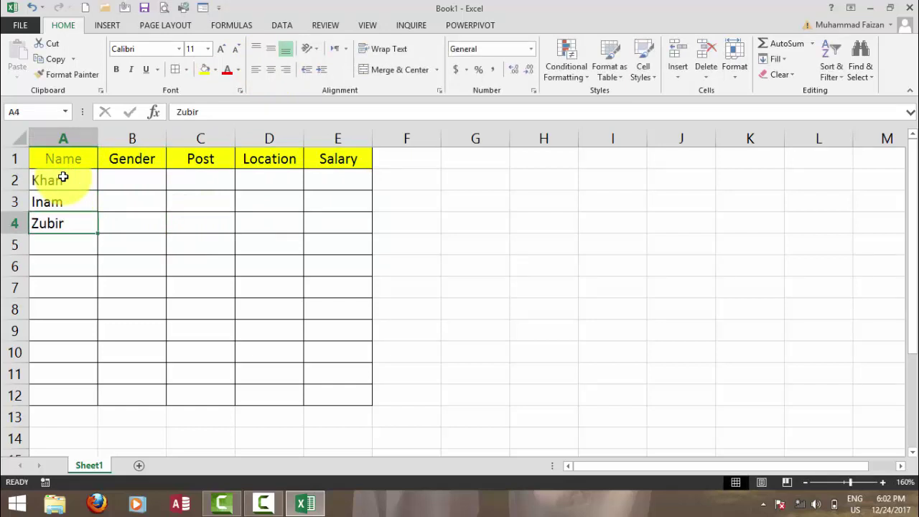
{"action": "type", "text": "Zu"}
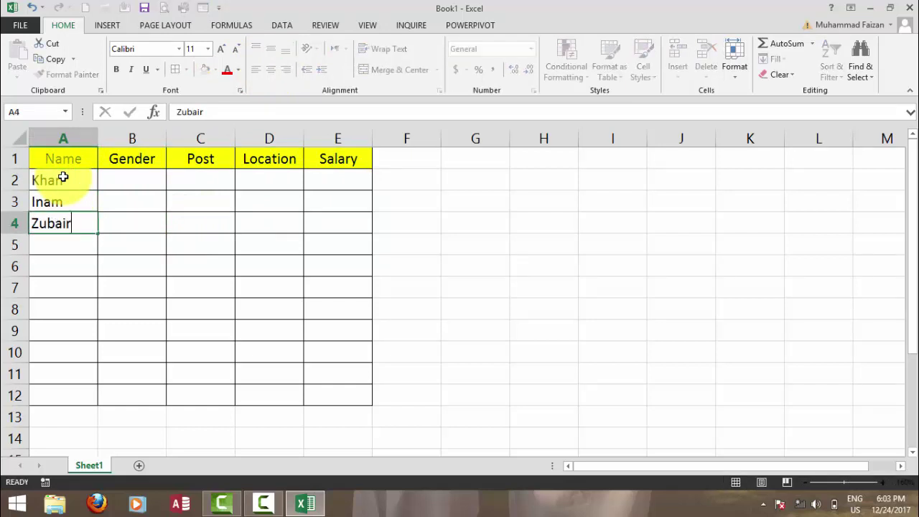
{"action": "key", "text": "Return"}
{"action": "type", "text": "Qasim"}
{"action": "key", "text": "Return"}
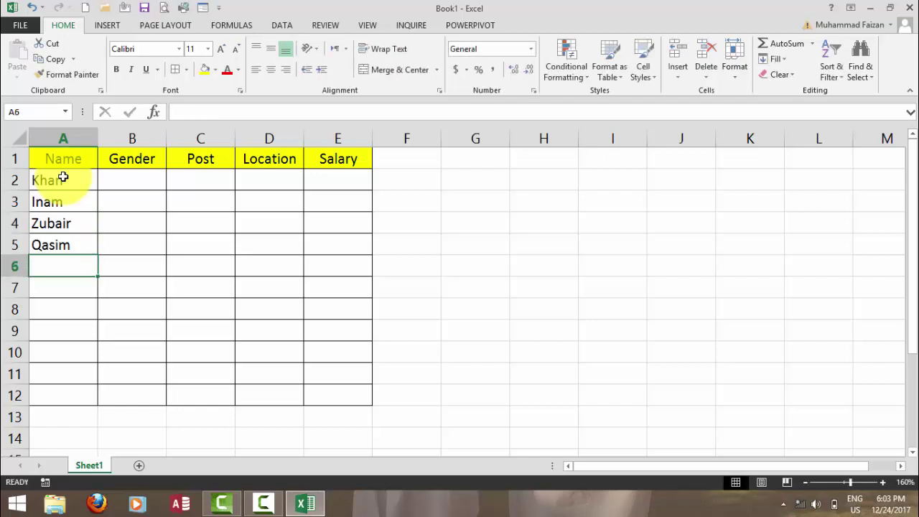
{"action": "type", "text": "Qal"}
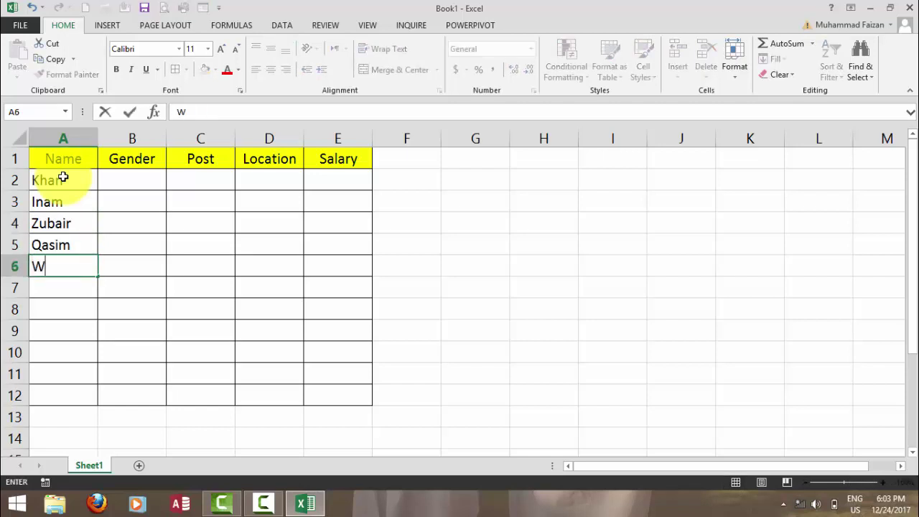
{"action": "type", "text": "ed"}
{"action": "key", "text": "Return"}
- Enter names Usman, Akhtar, Amir, Faisal, Faizan and Noor in A7:A12
{"action": "type", "text": "Usman"}
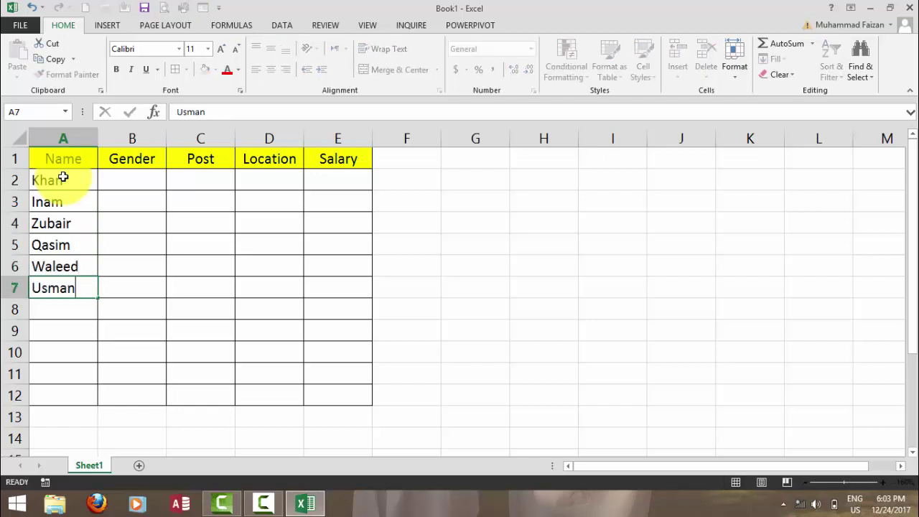
{"action": "key", "text": "Return"}
{"action": "type", "text": "Akhtar"}
{"action": "key", "text": "Return"}
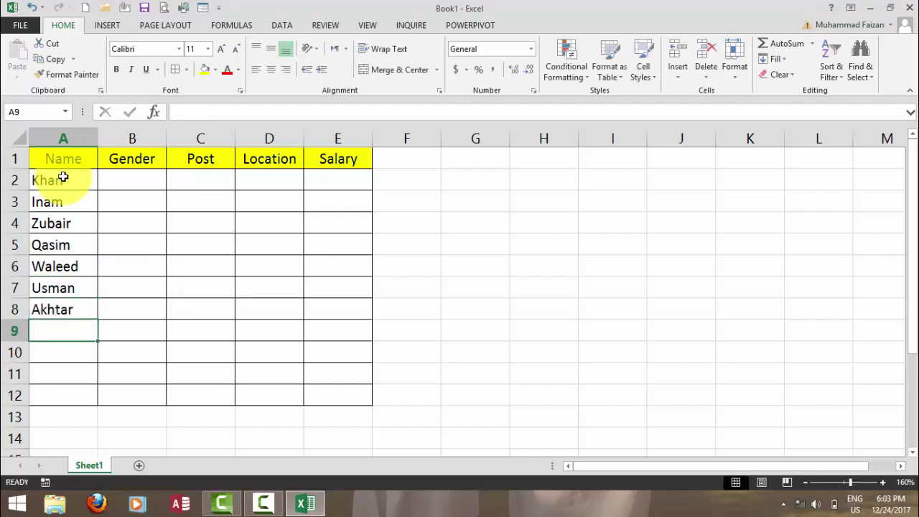
{"action": "type", "text": "Amir"}
{"action": "key", "text": "Return"}
{"action": "type", "text": "Faisa"}
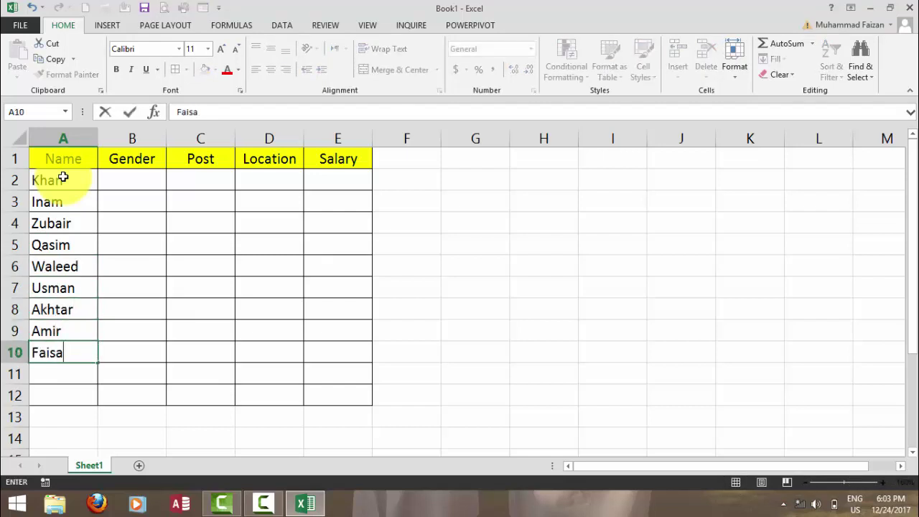
{"action": "type", "text": "l"}
{"action": "key", "text": "Return"}
{"action": "type", "text": "Fiz"}
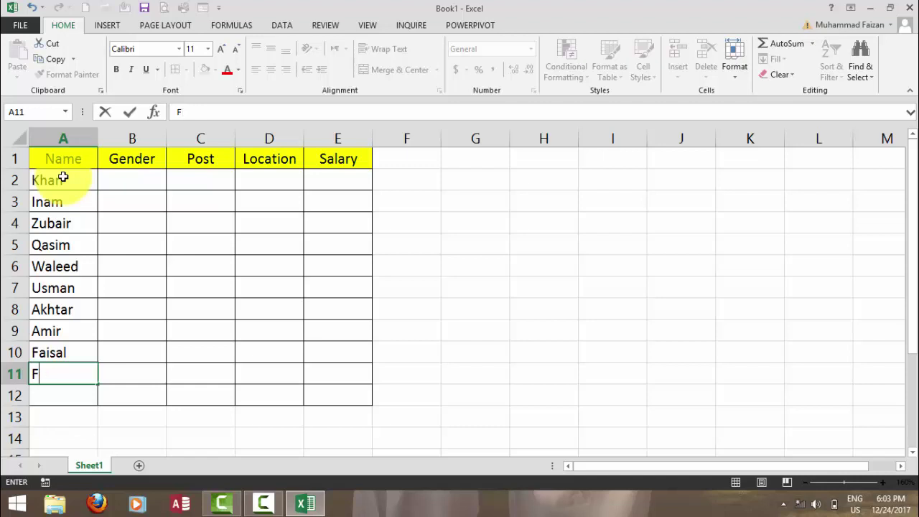
{"action": "type", "text": "ai"}
{"action": "type", "text": "i"}
{"action": "key", "text": "Return"}
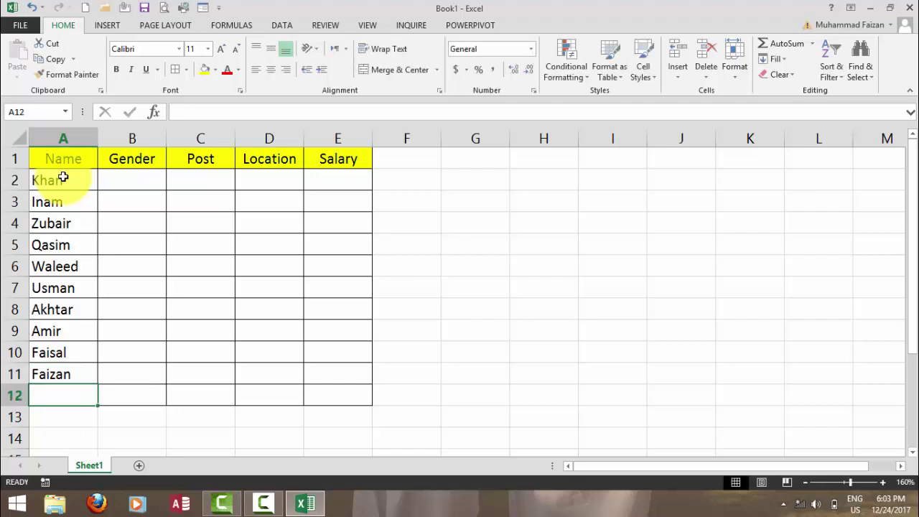
{"action": "type", "text": "Noor"}
{"action": "key", "text": "Return"}
- Fill Male into every Gender cell from B2 to B12
{"action": "left_click", "coordinate": [118, 181]}
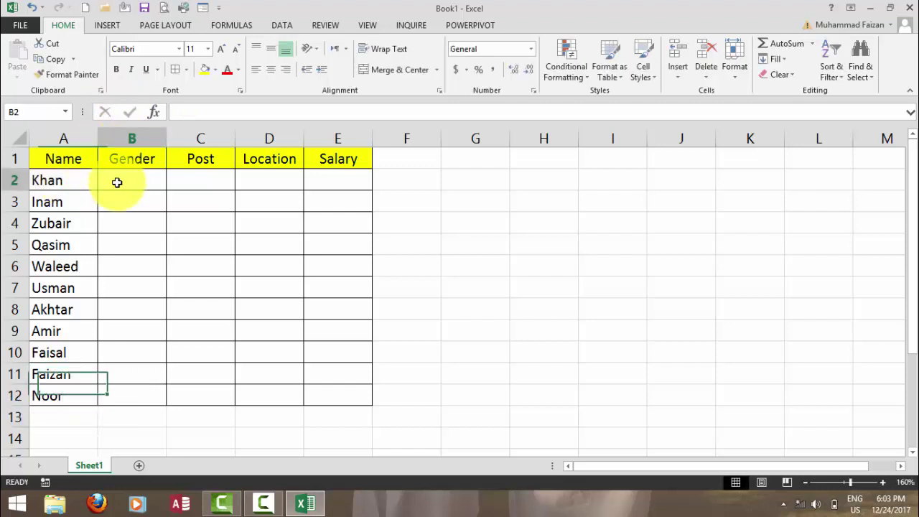
{"action": "type", "text": "Male"}
{"action": "key", "text": "Return"}
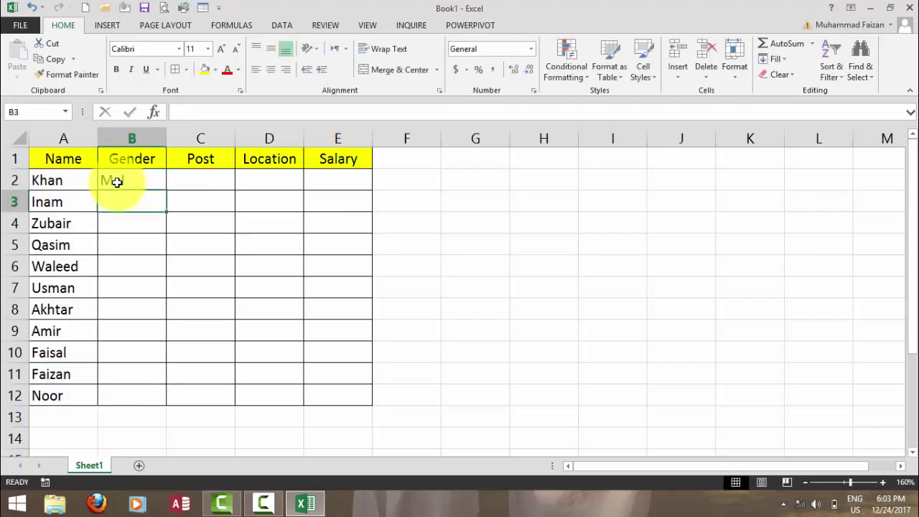
{"action": "left_click", "coordinate": [117, 181]}
{"action": "key", "text": "Return"}
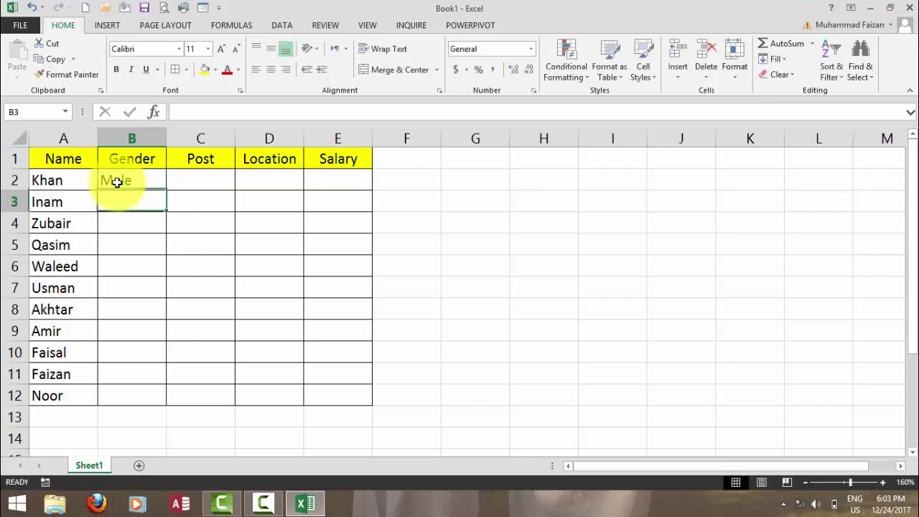
{"action": "left_click", "coordinate": [123, 173]}
{"action": "left_click_drag", "start_coordinate": [166, 190], "coordinate": [157, 400]}
{"action": "left_click_drag", "start_coordinate": [200, 179], "coordinate": [199, 265]}
- Enter Engineer, Doctor, Driver, Peon in C2:C5 and repeat them down to C12
{"action": "left_click", "coordinate": [200, 176]}
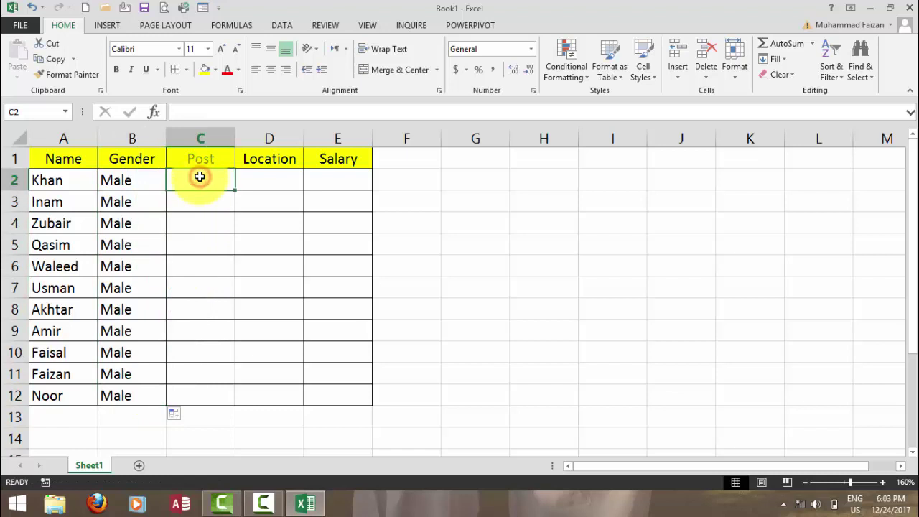
{"action": "type", "text": "Engineer"}
{"action": "key", "text": "Return"}
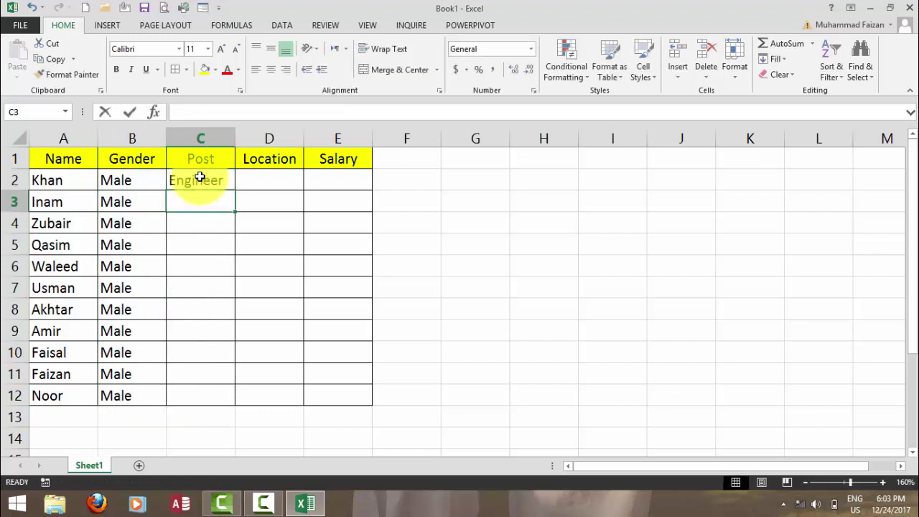
{"action": "type", "text": "Doctor"}
{"action": "key", "text": "Return"}
{"action": "type", "text": "Deiver"}
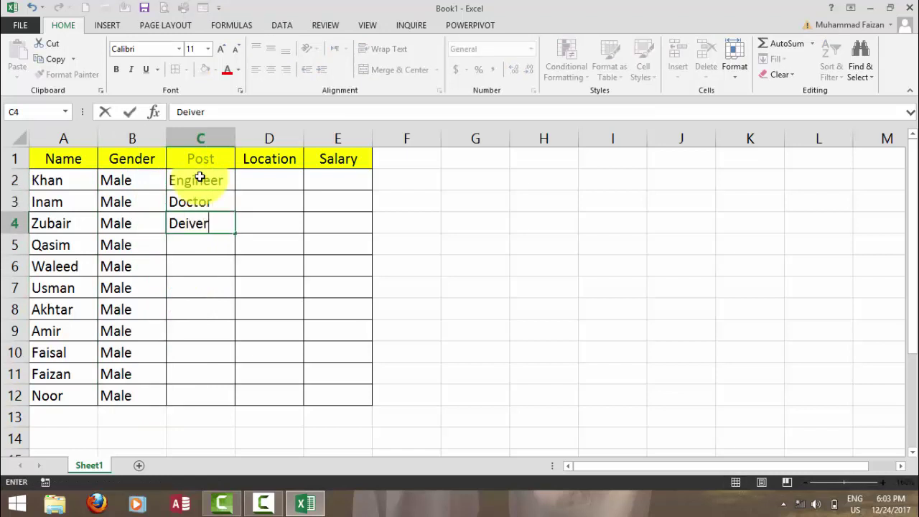
{"action": "key", "text": "Return"}
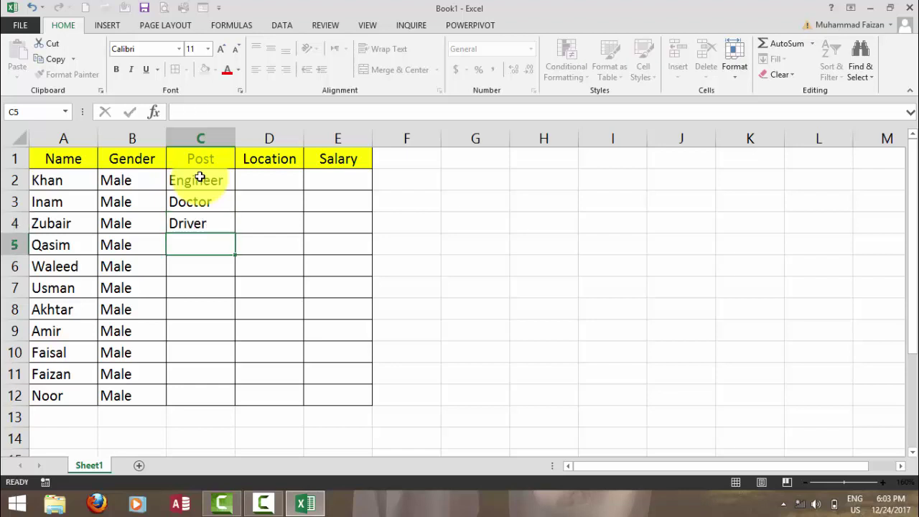
{"action": "type", "text": "Peon\\"}
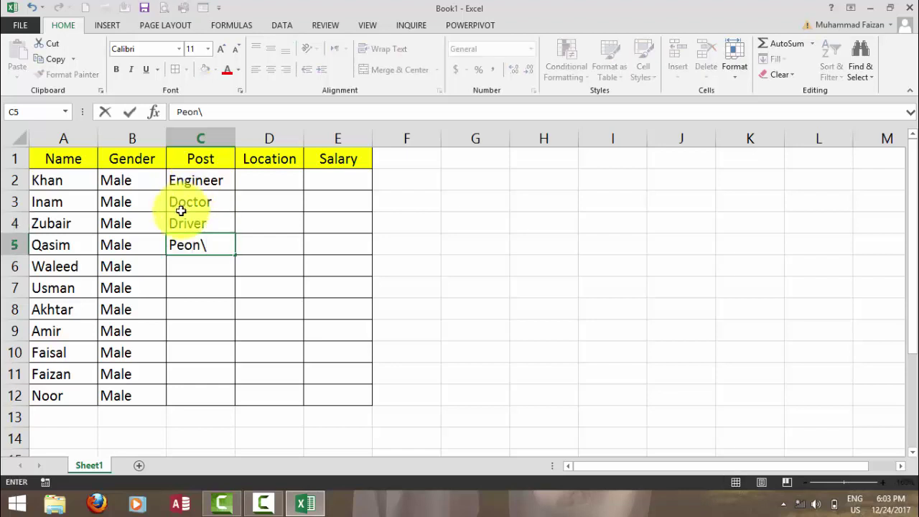
{"action": "key", "text": "BackSpace"}
{"action": "key", "text": "Return"}
{"action": "mouse_move", "coordinate": [185, 181]}
{"action": "left_mouse_down"}
{"action": "mouse_move", "coordinate": [190, 262]}
{"action": "mouse_move", "coordinate": [231, 252]}
{"action": "left_mouse_up"}
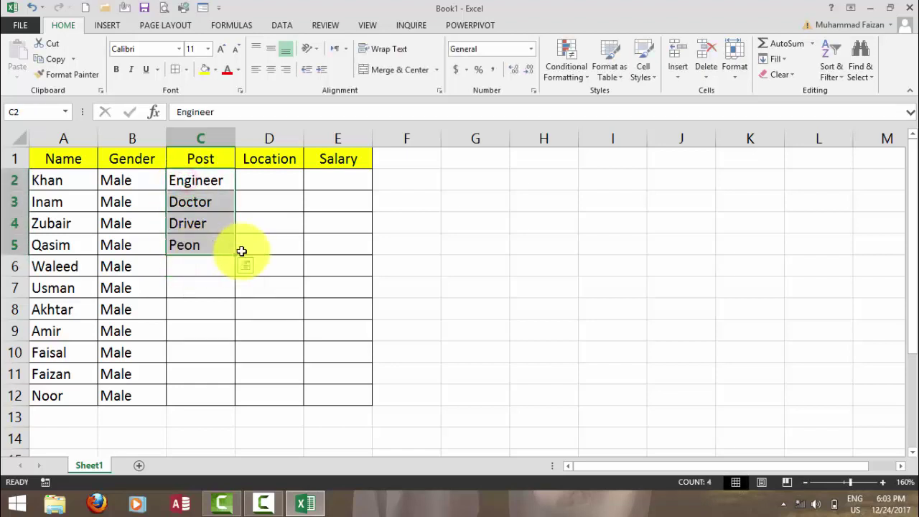
{"action": "double_click", "coordinate": [235, 255]}
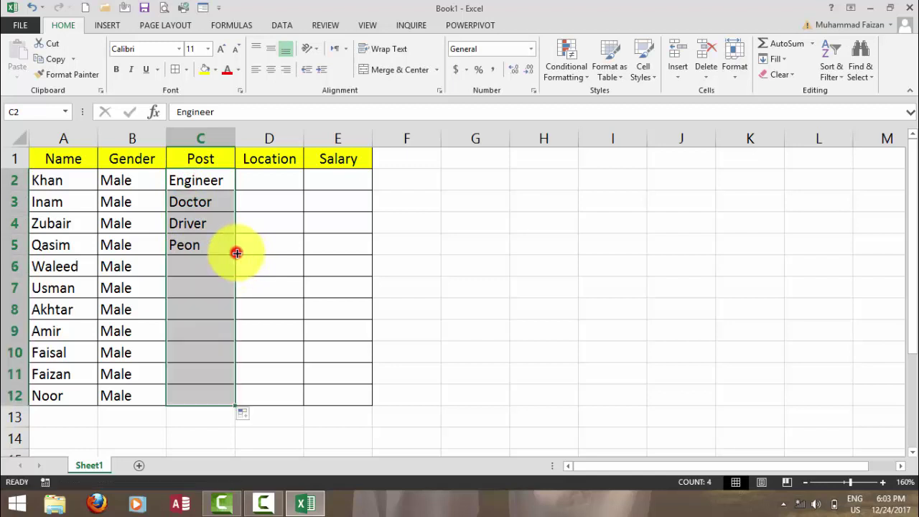
{"action": "left_click", "coordinate": [265, 183]}
- Type Peshawar, Mardan, Swat and Karachi into D2:D5 and select them
{"action": "type", "text": "Peshawar"}
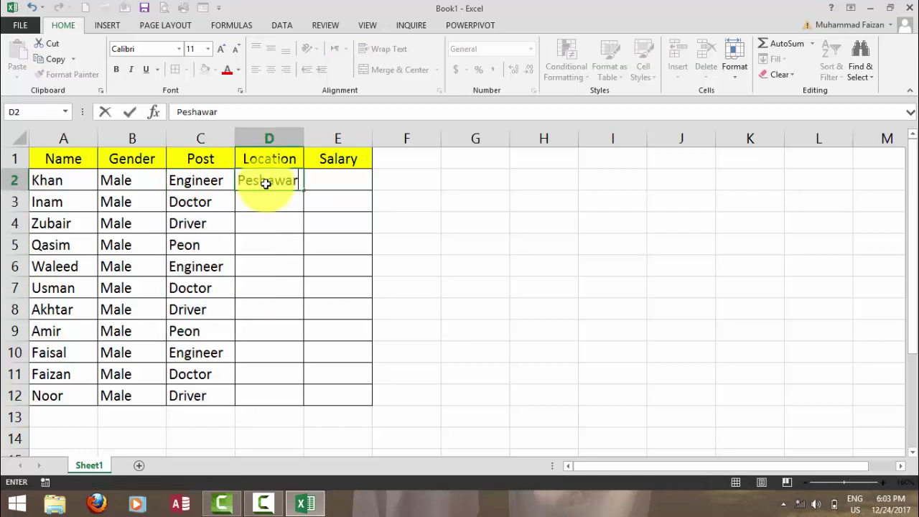
{"action": "key", "text": "Tab"}
{"action": "key", "text": "Return"}
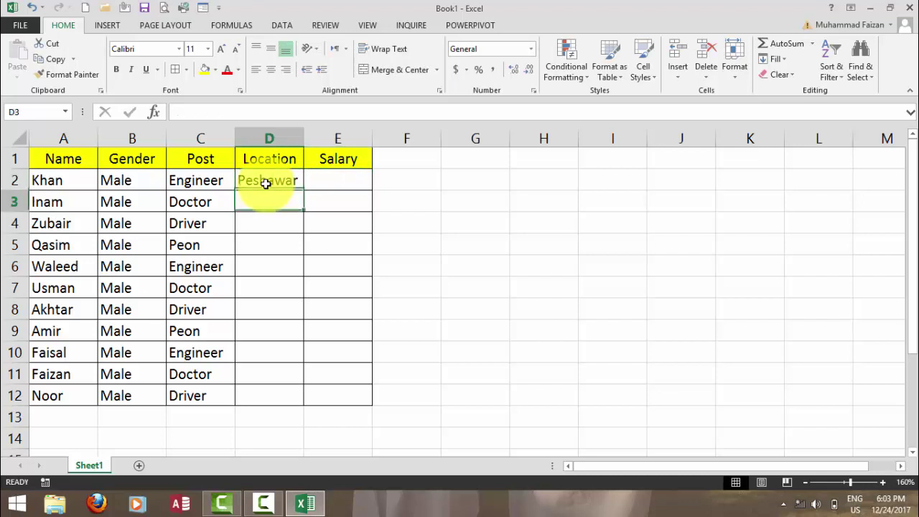
{"action": "type", "text": "Mardan"}
{"action": "key", "text": "Return"}
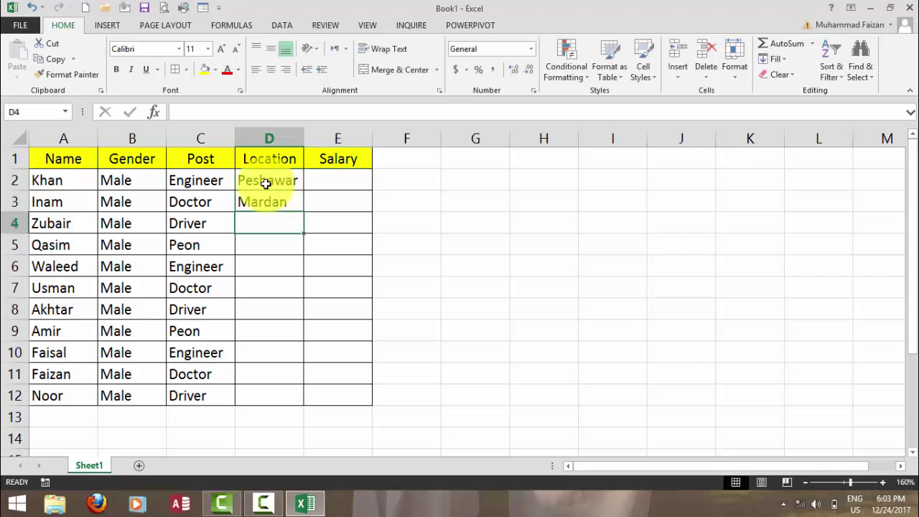
{"action": "type", "text": "Swat"}
{"action": "key", "text": "Return"}
{"action": "type", "text": "KR"}
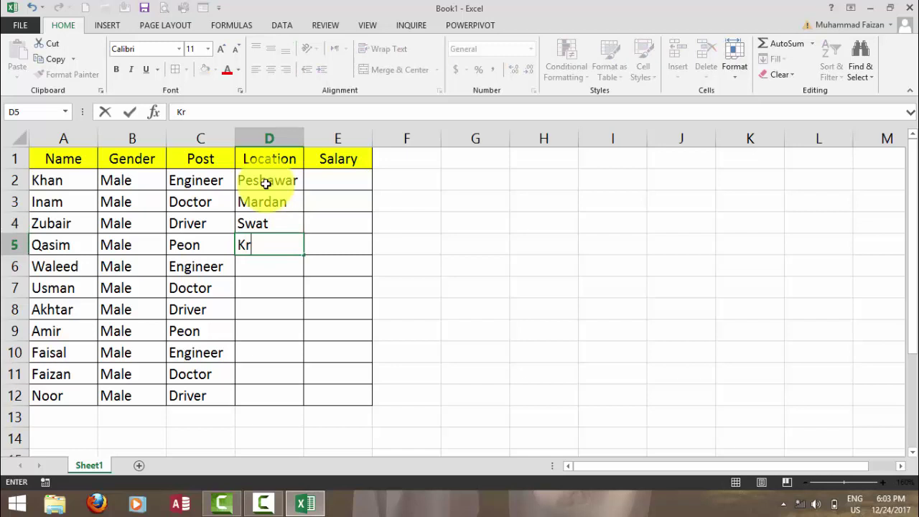
{"action": "key", "text": "Return"}
{"action": "left_click_drag", "start_coordinate": [265, 183], "coordinate": [307, 255]}
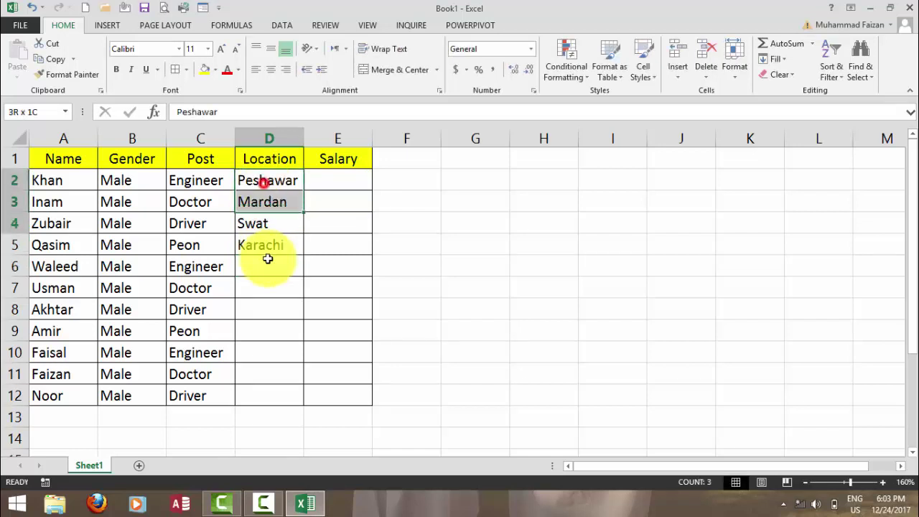
- Repeat the four locations down to D12 and enter salaries 1000 and 2000 in E2:E3
{"action": "double_click", "coordinate": [304, 254]}
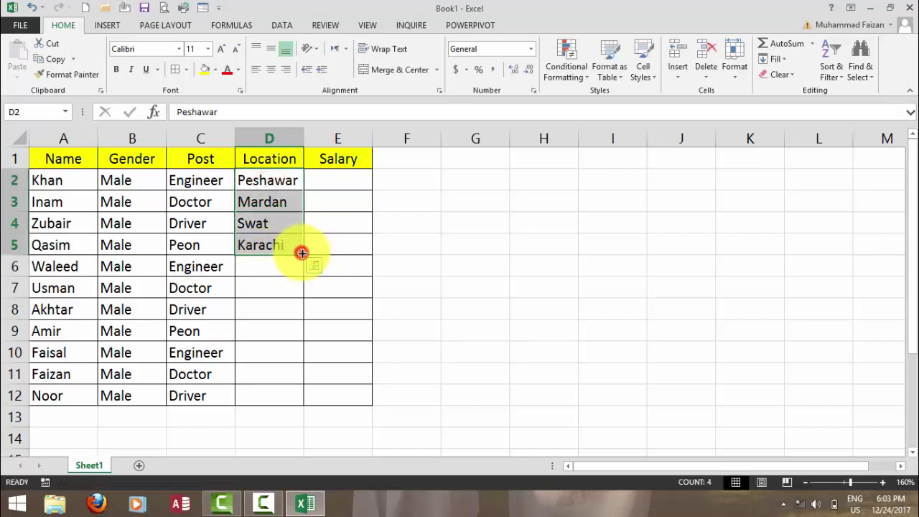
{"action": "left_click", "coordinate": [350, 180]}
{"action": "type", "text": "1000"}
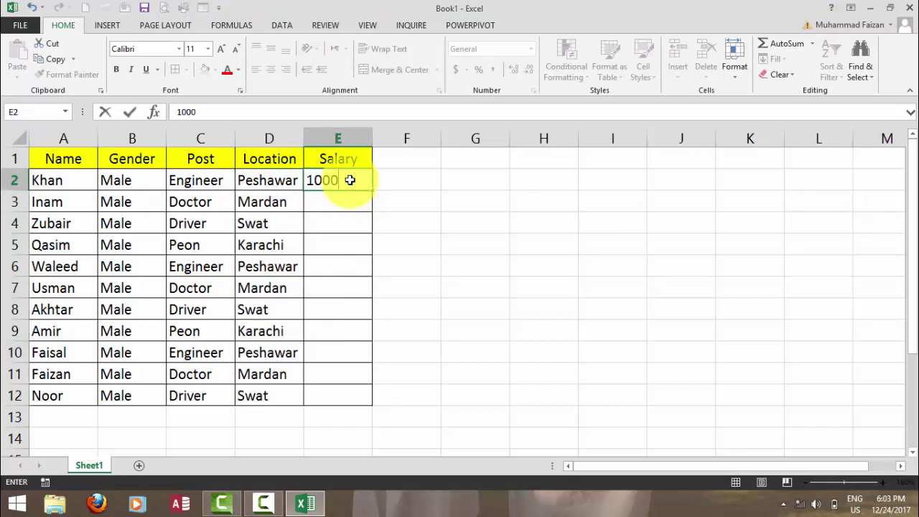
{"action": "key", "text": "Return"}
{"action": "type", "text": "2000"}
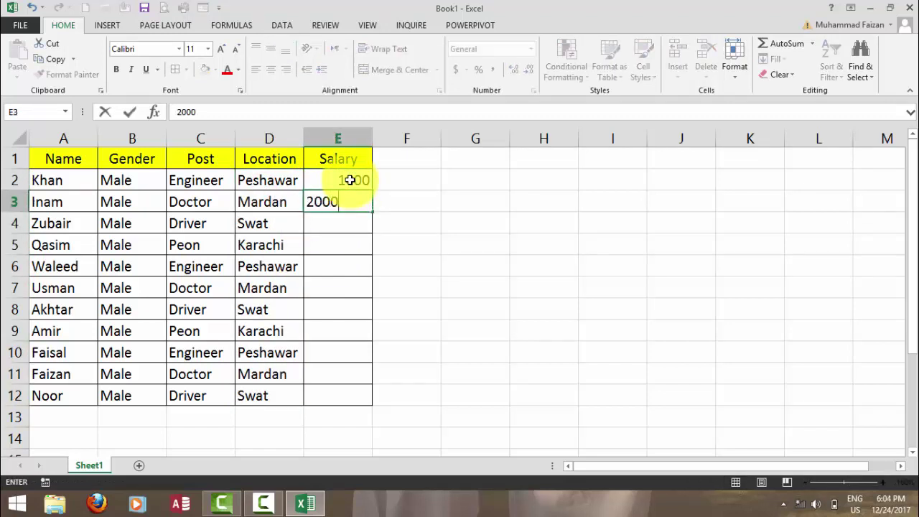
{"action": "key", "text": "Return"}
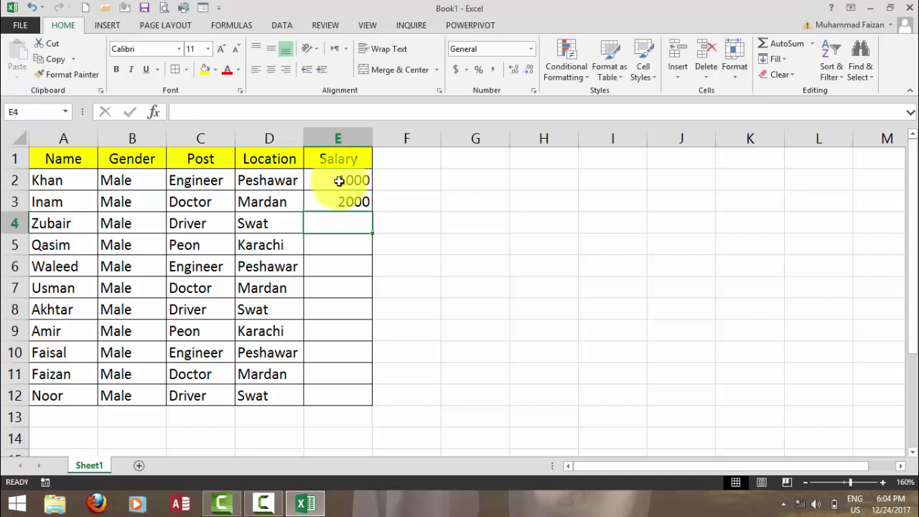
- Extend the salary series to 11000 in E12 and select the table A1:E12
{"action": "left_click_drag", "start_coordinate": [338, 179], "coordinate": [359, 206]}
{"action": "double_click", "coordinate": [374, 214]}
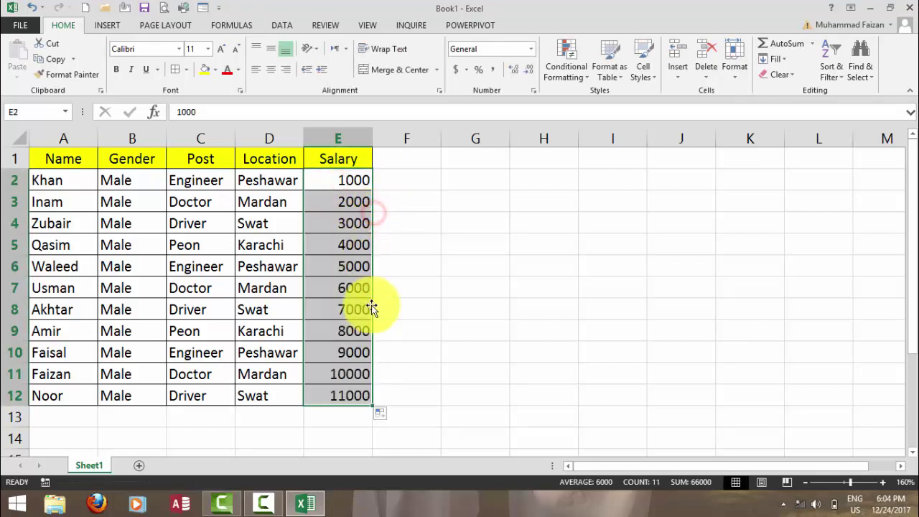
{"action": "left_click", "coordinate": [328, 180]}
{"action": "left_click_drag", "start_coordinate": [62, 158], "coordinate": [364, 397]}
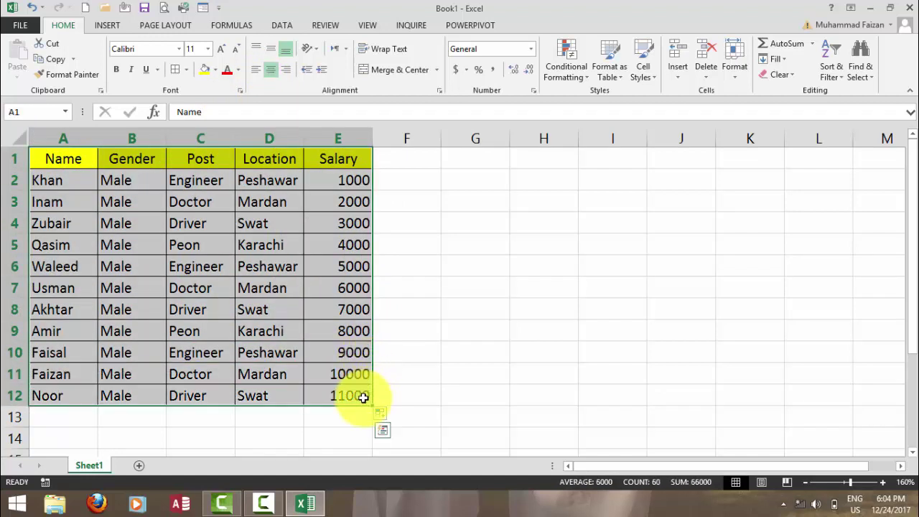
- Format salaries E2:E12 as Number, showing 1000.00 through 11000.00
{"action": "left_click", "coordinate": [318, 330]}
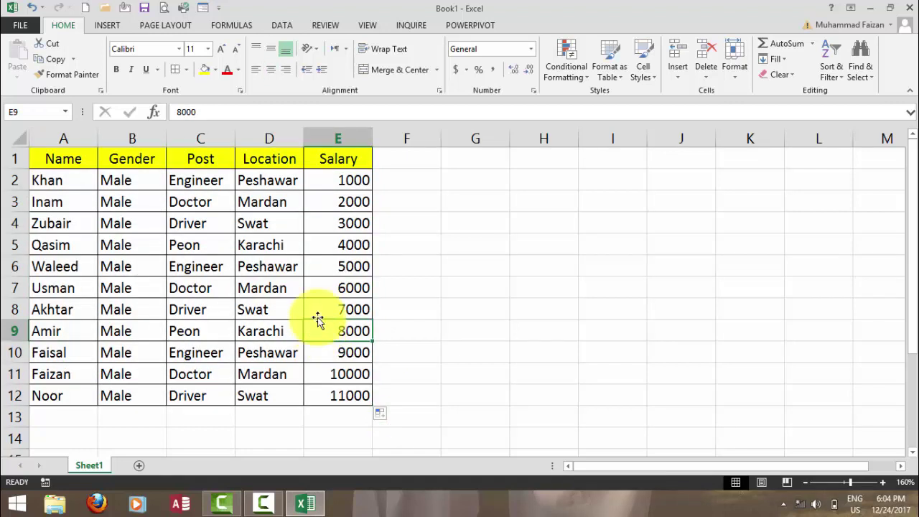
{"action": "left_click_drag", "start_coordinate": [338, 185], "coordinate": [345, 401]}
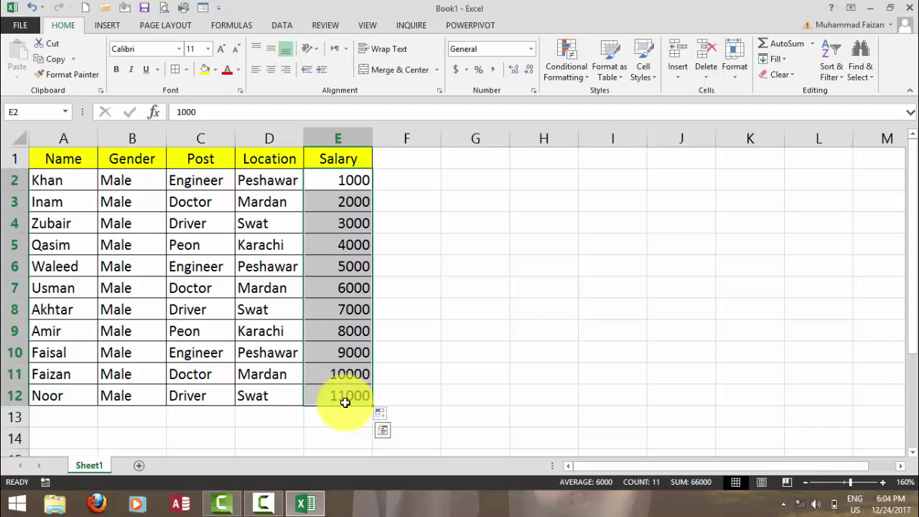
{"action": "left_click", "coordinate": [333, 183]}
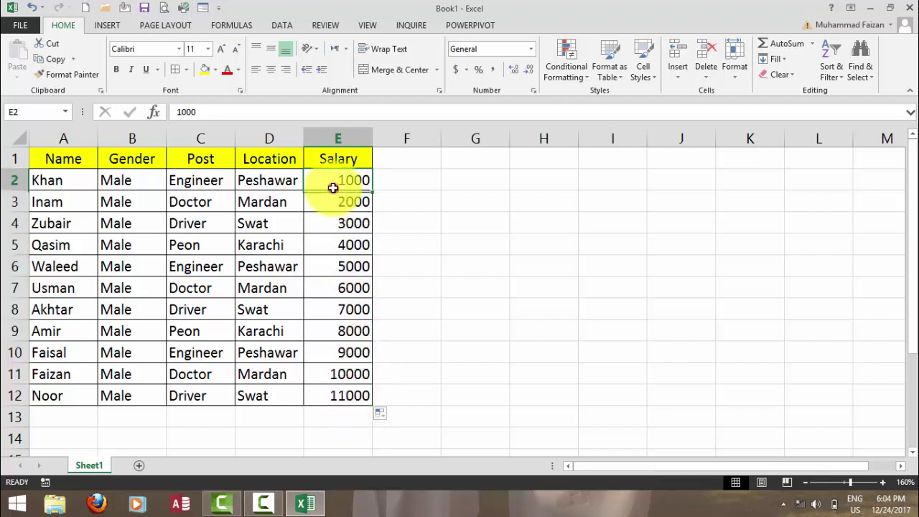
{"action": "left_click_drag", "start_coordinate": [333, 180], "coordinate": [337, 397]}
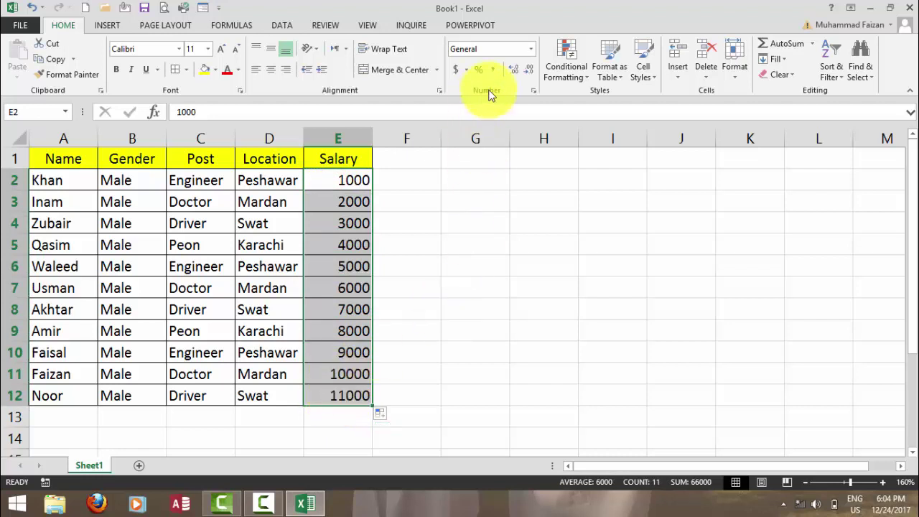
{"action": "left_click", "coordinate": [530, 48]}
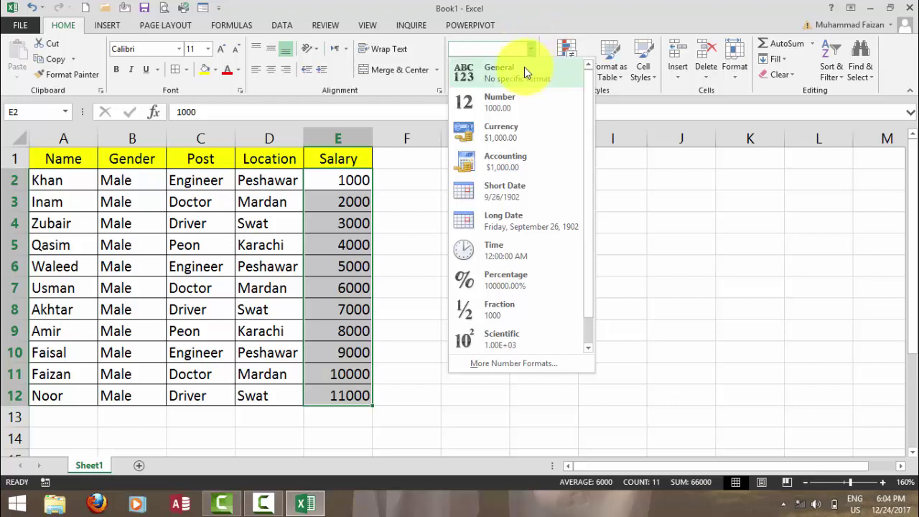
{"action": "left_click", "coordinate": [524, 76]}
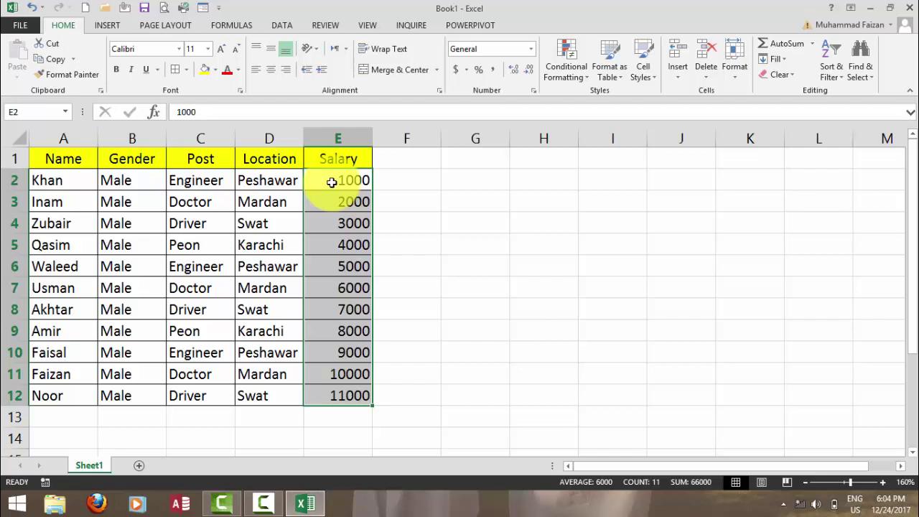
{"action": "left_click", "coordinate": [530, 48]}
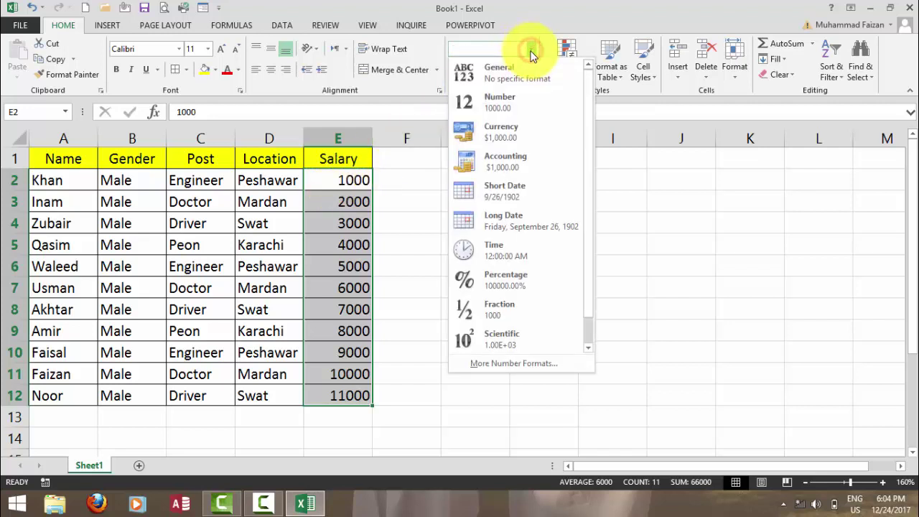
{"action": "left_click", "coordinate": [518, 109]}
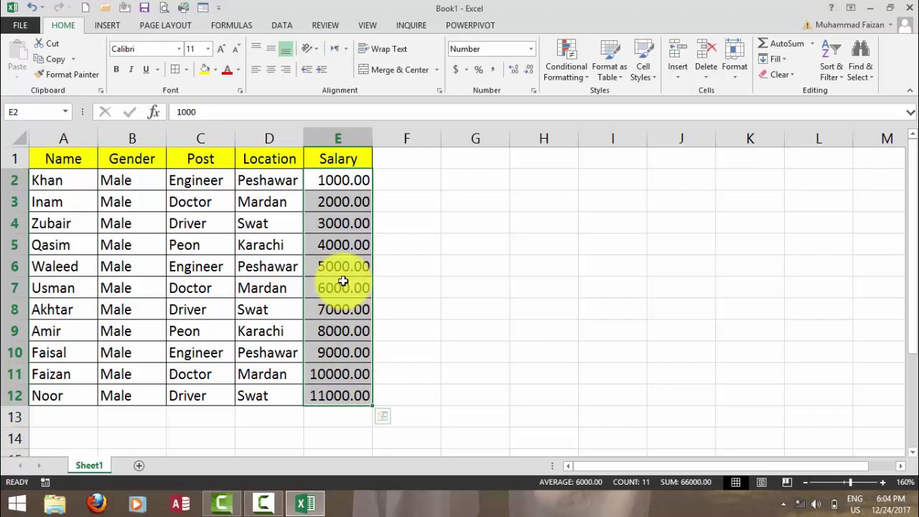
{"action": "left_click", "coordinate": [528, 50]}
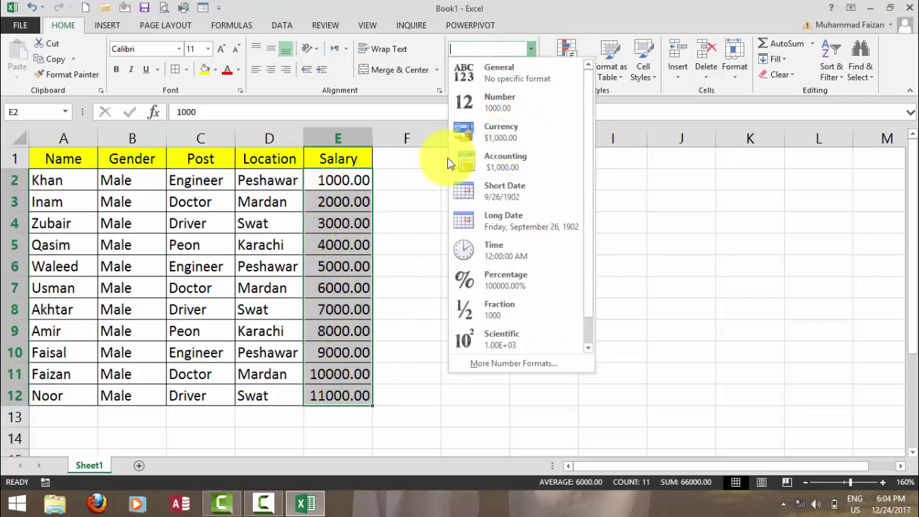
- Apply Currency format to the salaries, then switch E2:E12 to Accounting with dollar signs
{"action": "left_click", "coordinate": [501, 133]}
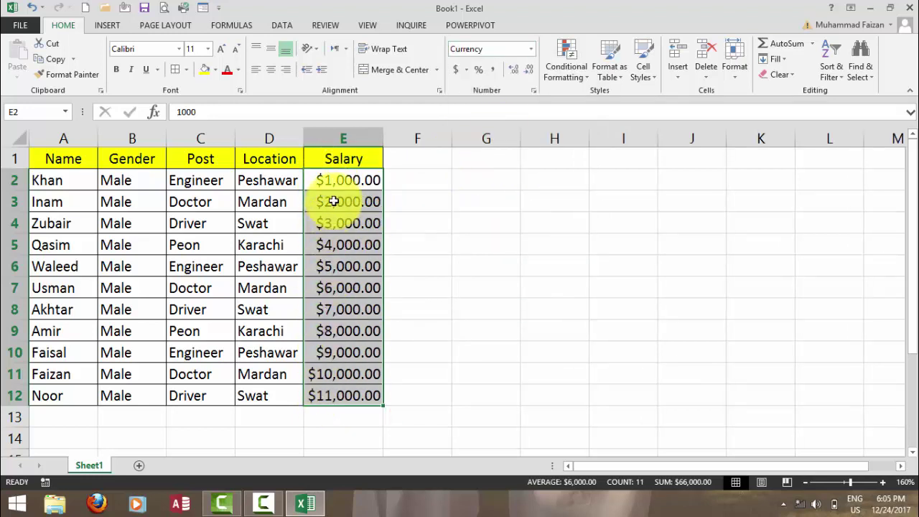
{"action": "left_click", "coordinate": [333, 182]}
{"action": "left_click_drag", "start_coordinate": [339, 223], "coordinate": [343, 398]}
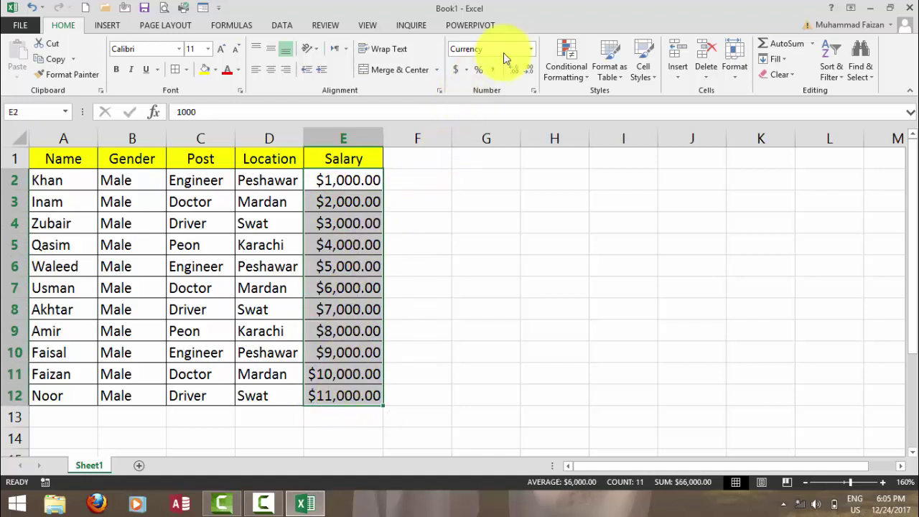
{"action": "left_click", "coordinate": [529, 48]}
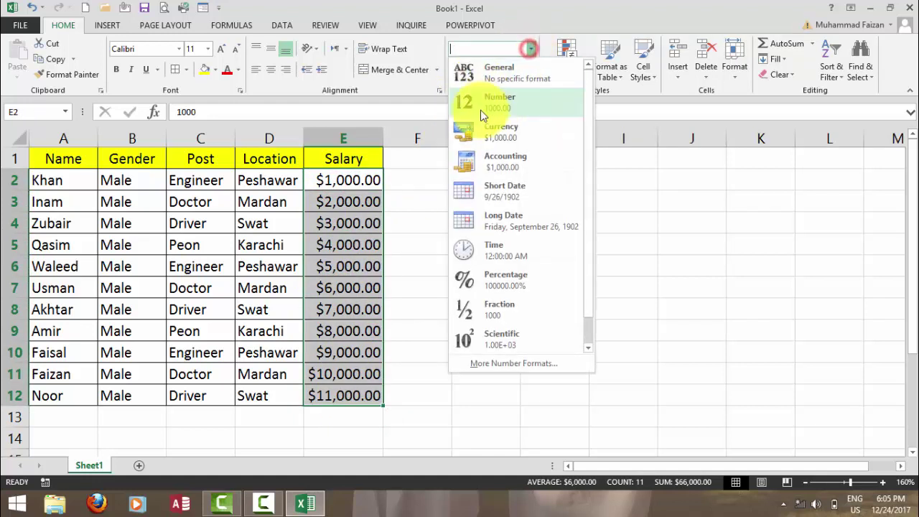
{"action": "left_click", "coordinate": [492, 160]}
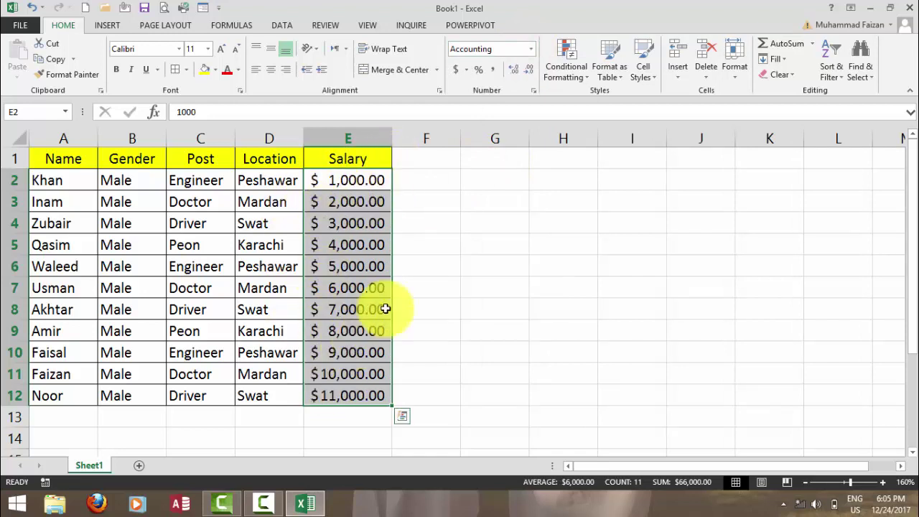
{"action": "left_click", "coordinate": [530, 48]}
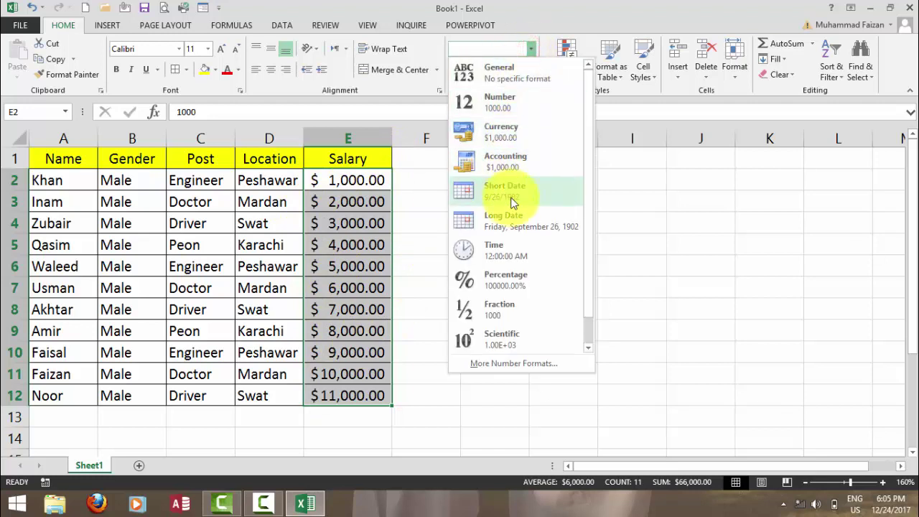
- Fill cells H3 and I3 with yellow
{"action": "left_click", "coordinate": [636, 211]}
{"action": "left_click", "coordinate": [554, 204]}
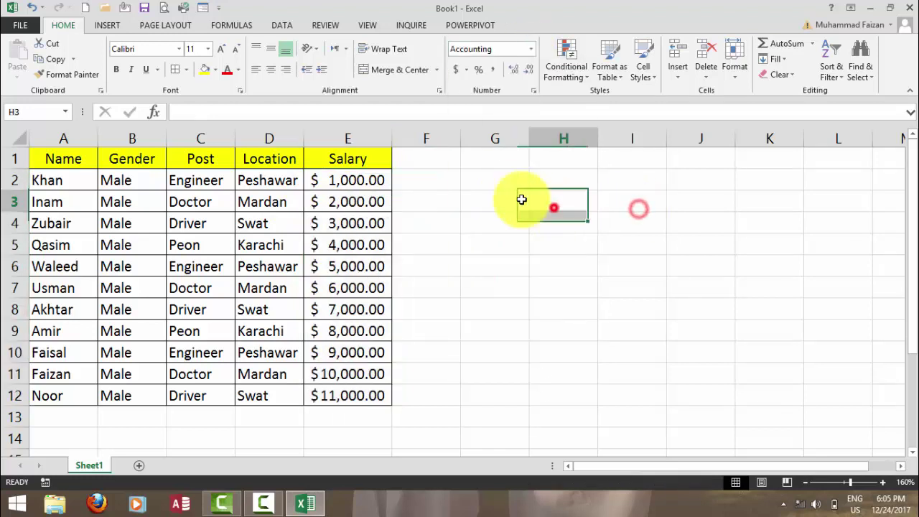
{"action": "left_click", "coordinate": [503, 181]}
{"action": "left_click", "coordinate": [530, 208]}
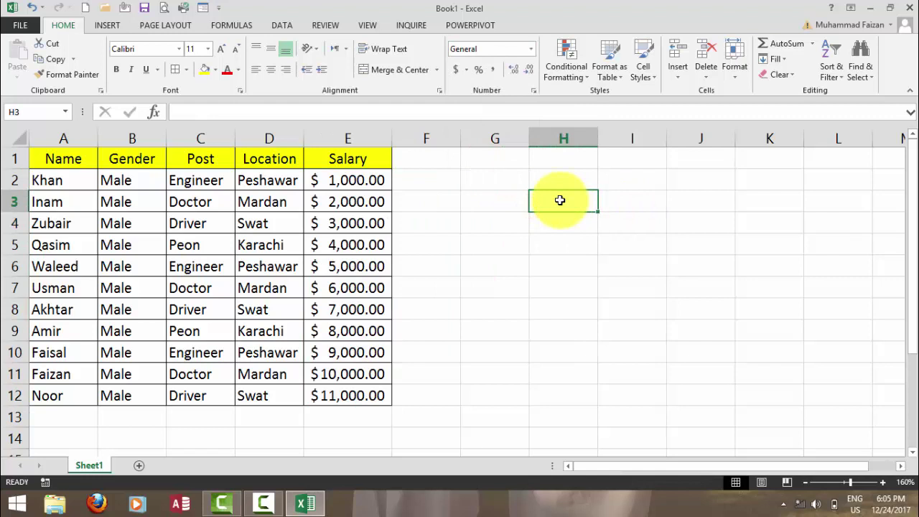
{"action": "mouse_move", "coordinate": [560, 200]}
{"action": "left_mouse_down"}
{"action": "mouse_move", "coordinate": [600, 246]}
{"action": "mouse_move", "coordinate": [605, 201]}
{"action": "left_mouse_up"}
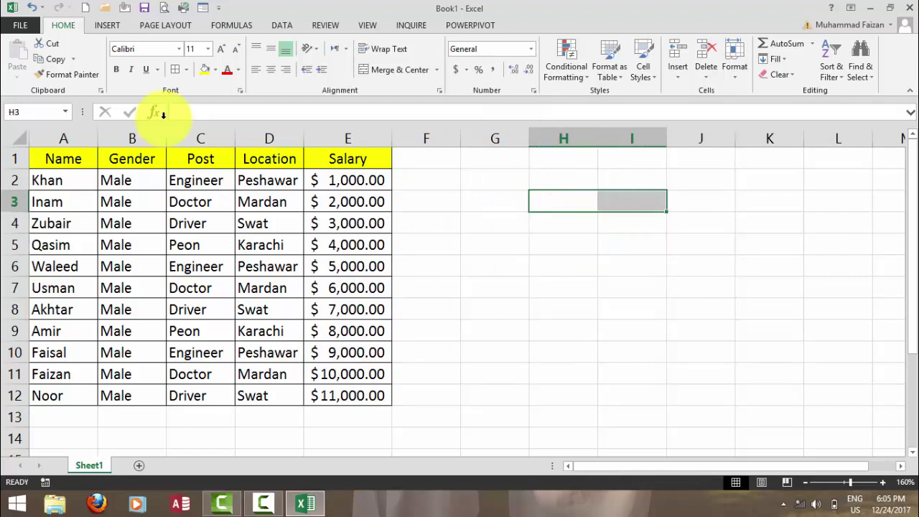
{"action": "left_click", "coordinate": [204, 69]}
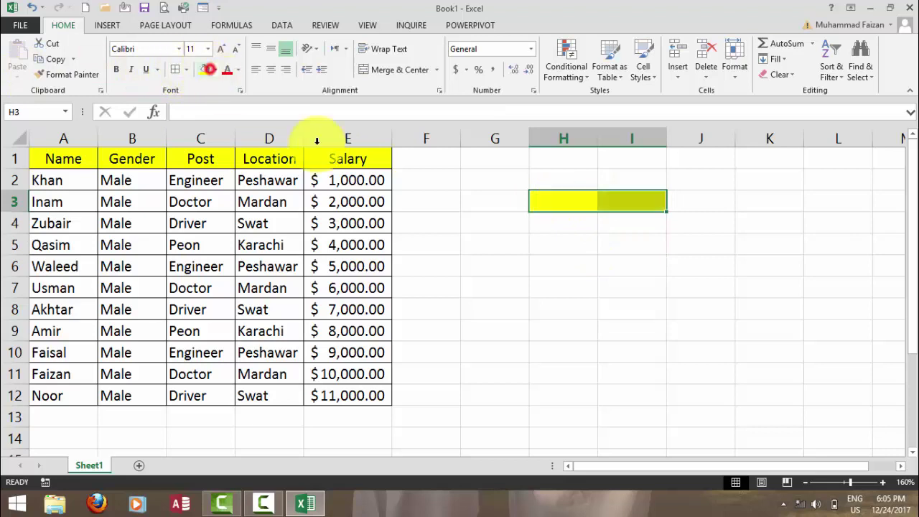
{"action": "left_click", "coordinate": [606, 252]}
{"action": "left_click", "coordinate": [559, 195]}
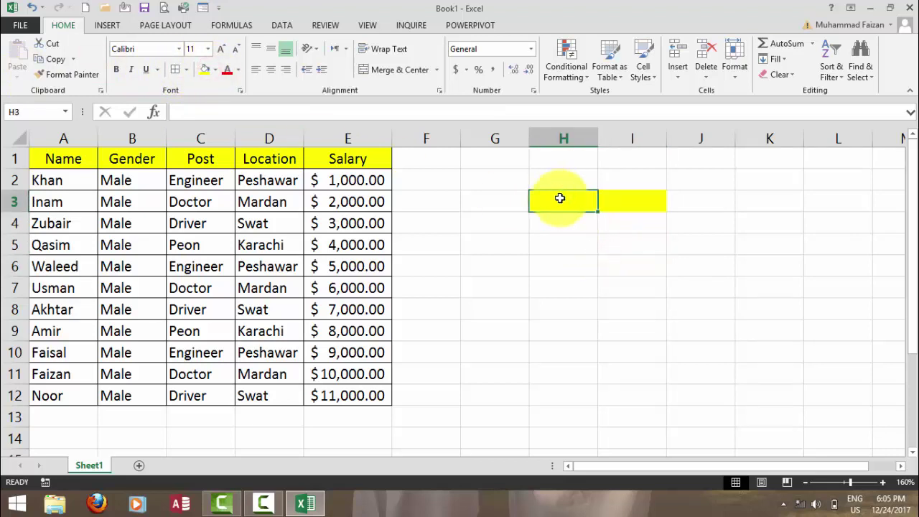
- Merge and center H3:I3 and give it the Short Date format
{"action": "left_click_drag", "start_coordinate": [560, 200], "coordinate": [630, 203]}
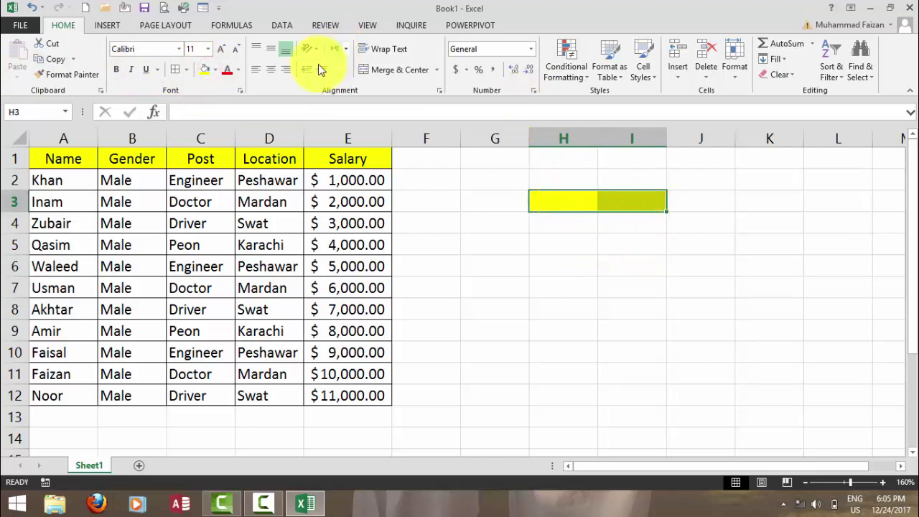
{"action": "left_click", "coordinate": [395, 69]}
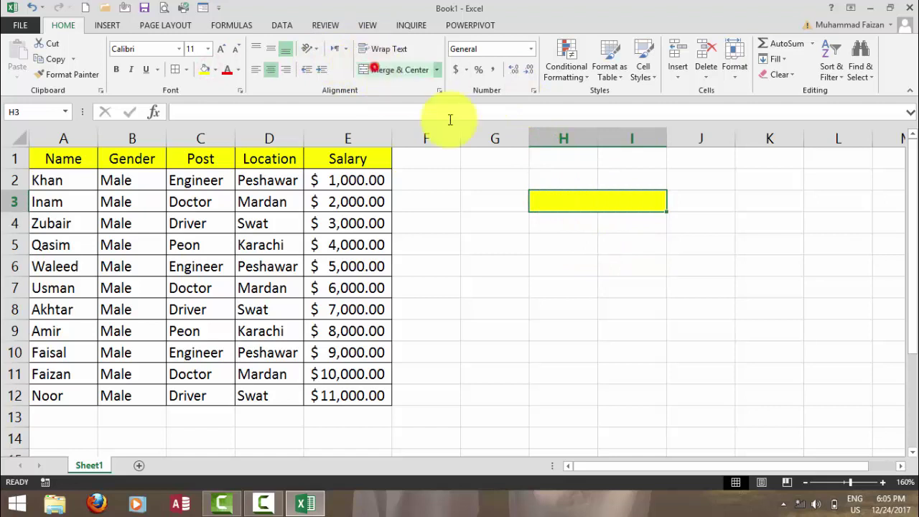
{"action": "left_click", "coordinate": [530, 49]}
{"action": "left_click", "coordinate": [492, 191]}
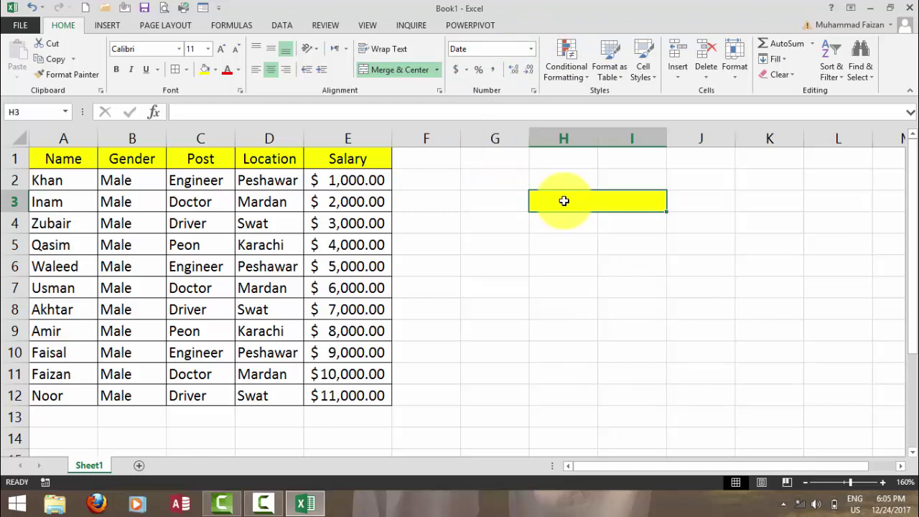
{"action": "type", "text": "Wed/"}
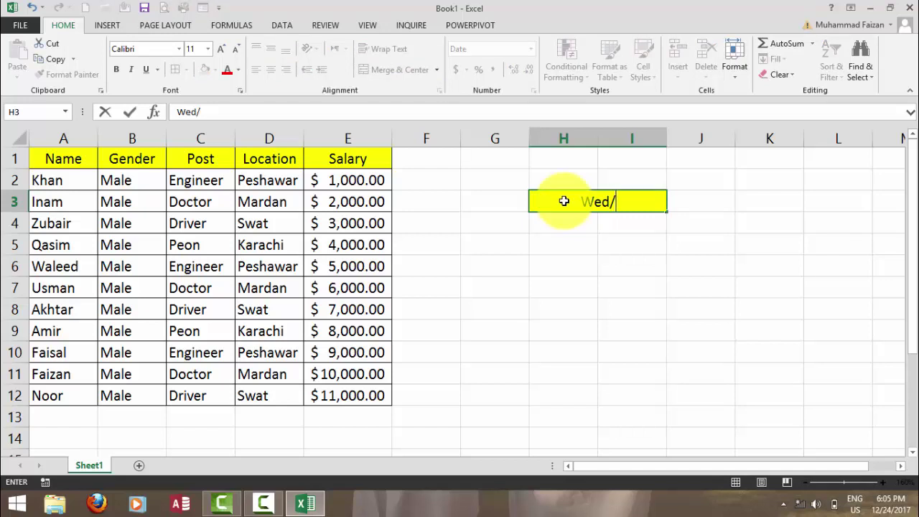
{"action": "type", "text": "Jan/"}
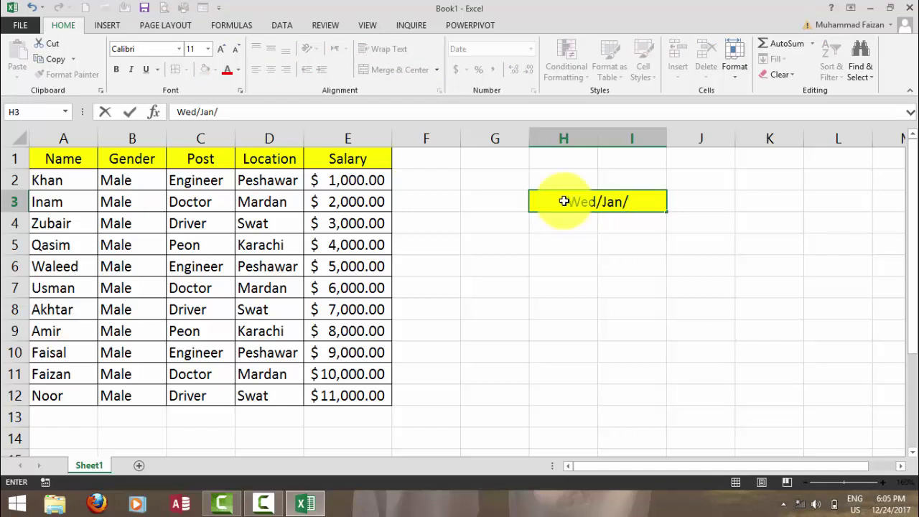
{"action": "type", "text": "201"}
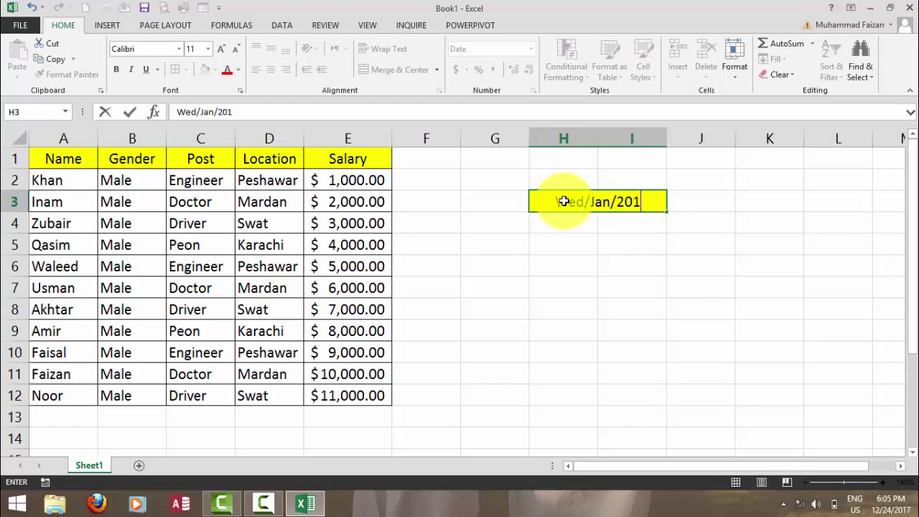
{"action": "type", "text": "3"}
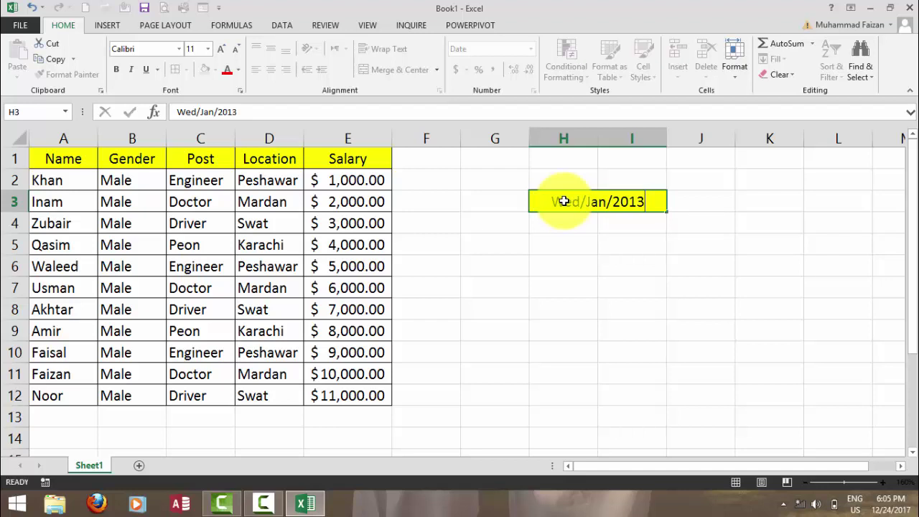
{"action": "key", "text": "Return"}
{"action": "left_click", "coordinate": [580, 242]}
{"action": "left_click", "coordinate": [579, 194]}
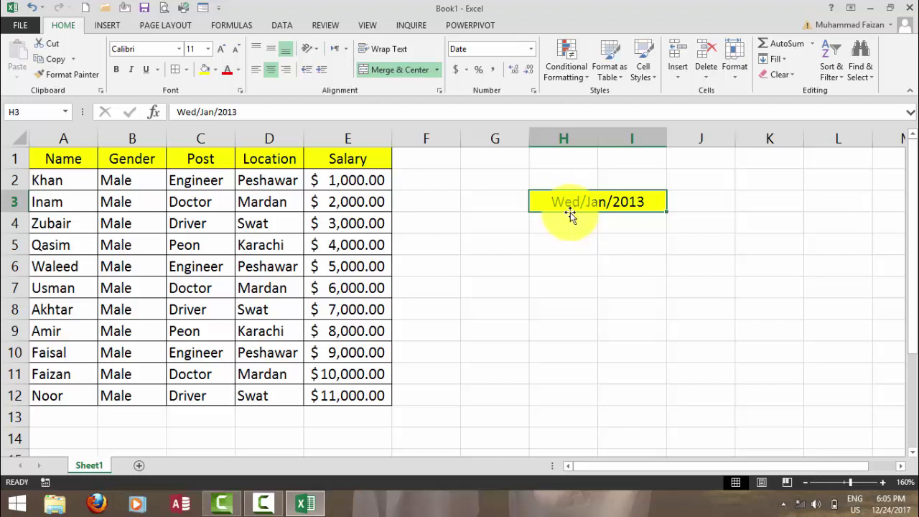
{"action": "key", "text": "Delete"}
{"action": "type", "text": "23"}
{"action": "key", "text": "Return"}
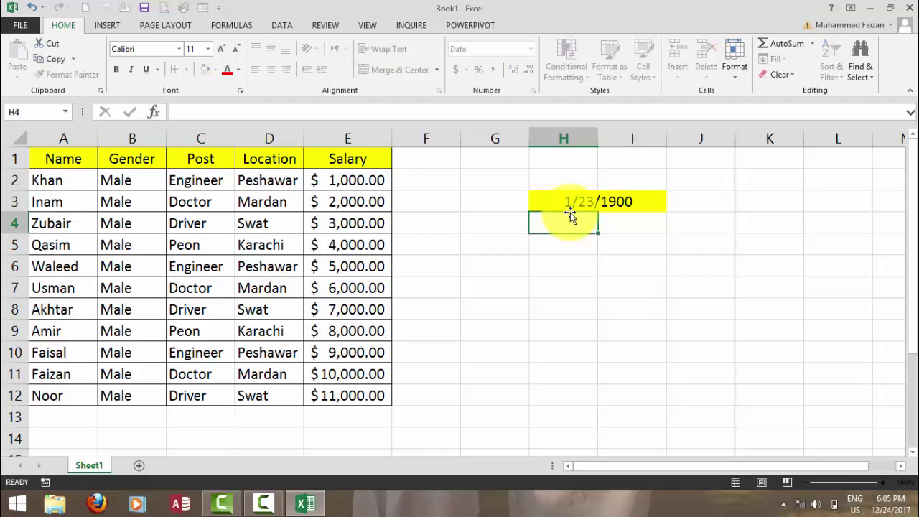
{"action": "left_click", "coordinate": [569, 201]}
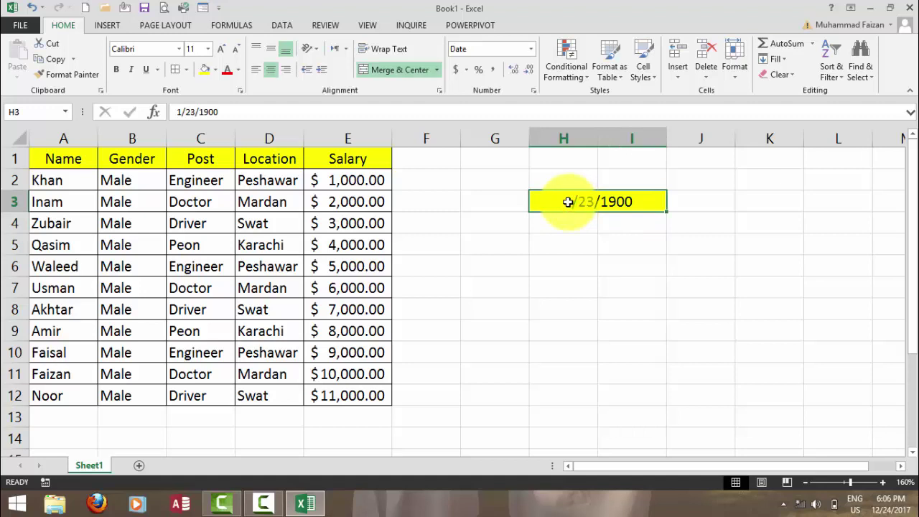
{"action": "key", "text": "Delete"}
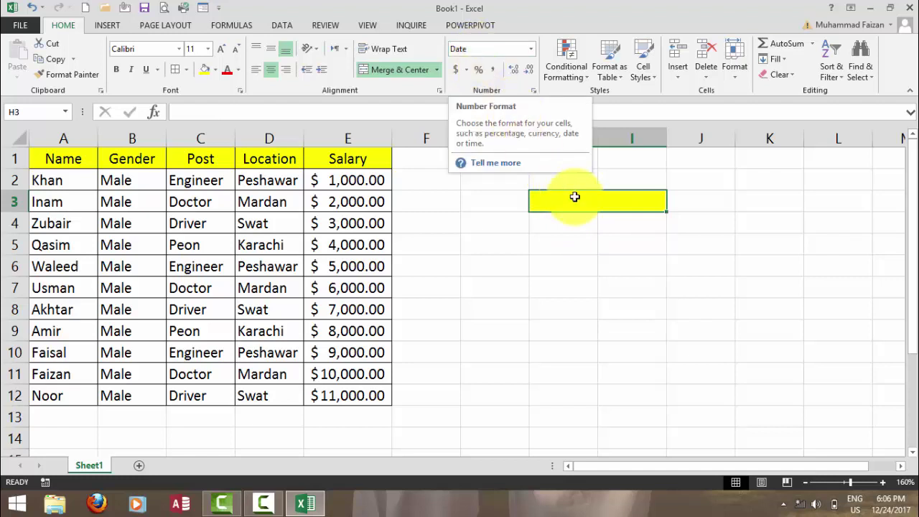
- Select the salary cells F1:F12, then bring up the number format list for merged cell H3
{"action": "left_click", "coordinate": [427, 158]}
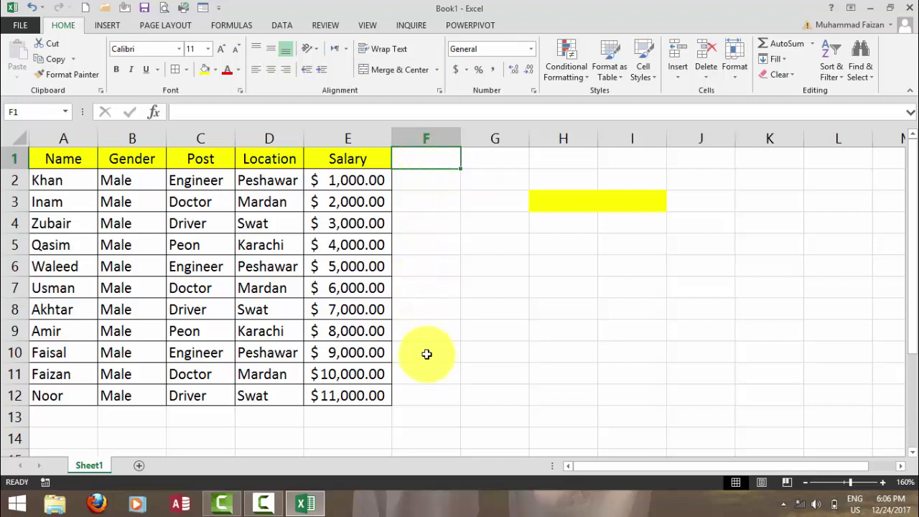
{"action": "left_click_drag", "start_coordinate": [414, 178], "coordinate": [419, 396]}
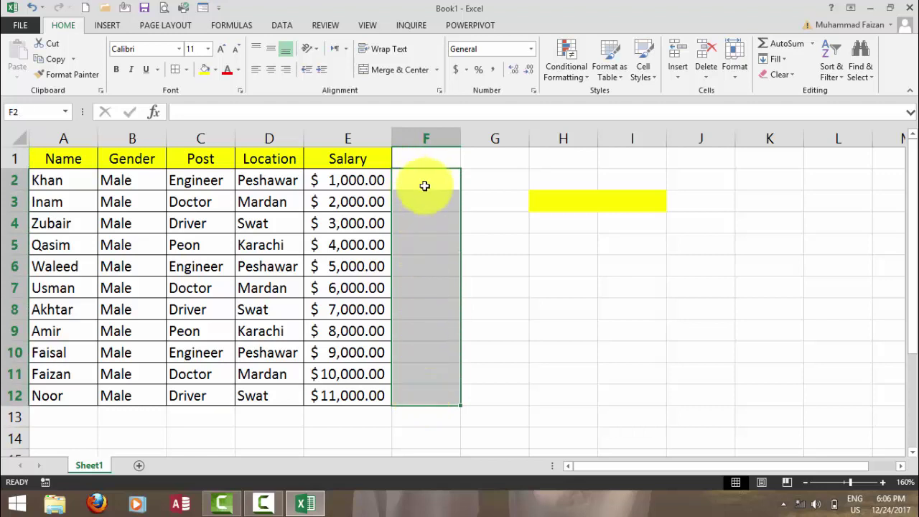
{"action": "left_click", "coordinate": [627, 195]}
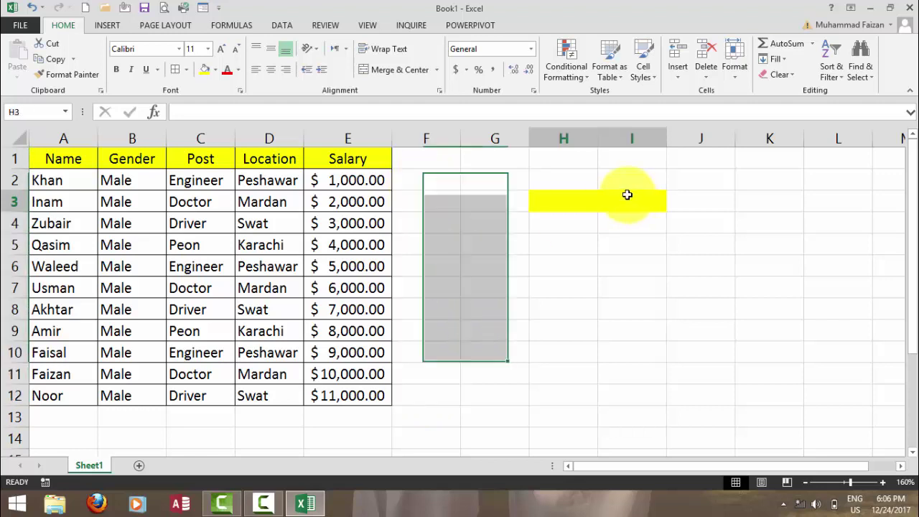
{"action": "left_click", "coordinate": [531, 49]}
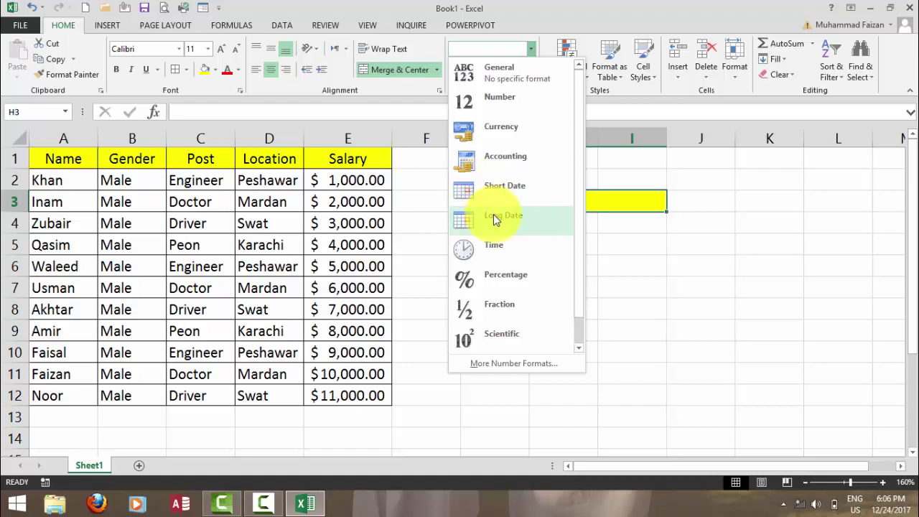
- Apply Long Date format to H3 and enter the date 2/3/2014
{"action": "left_click", "coordinate": [493, 214]}
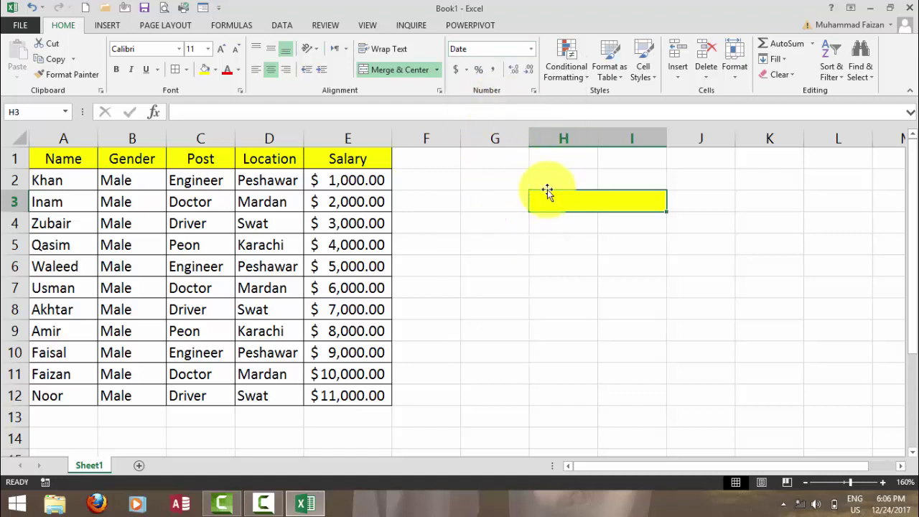
{"action": "type", "text": "2/3"}
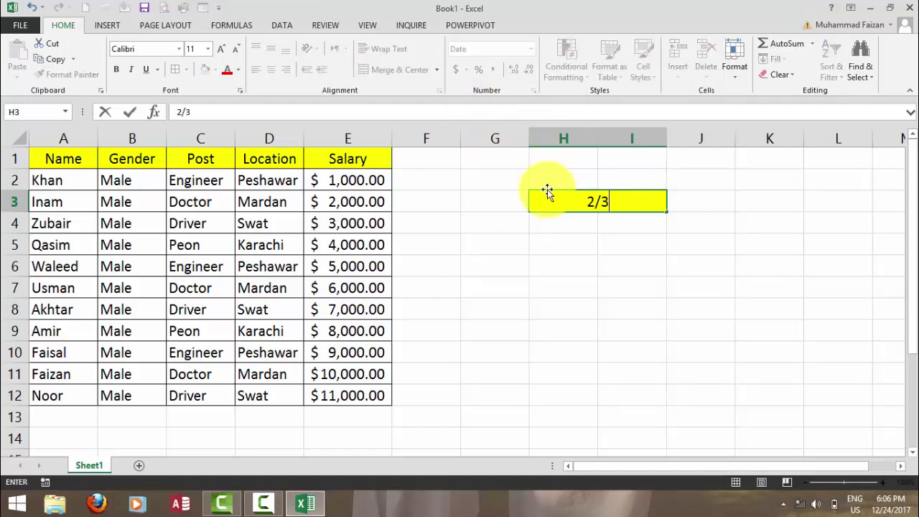
{"action": "type", "text": "/201"}
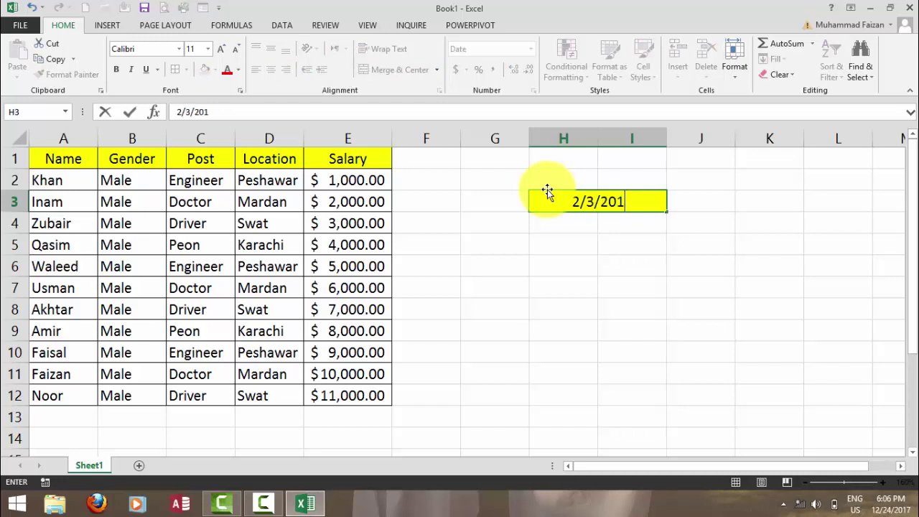
{"action": "type", "text": "4"}
{"action": "key", "text": "Return"}
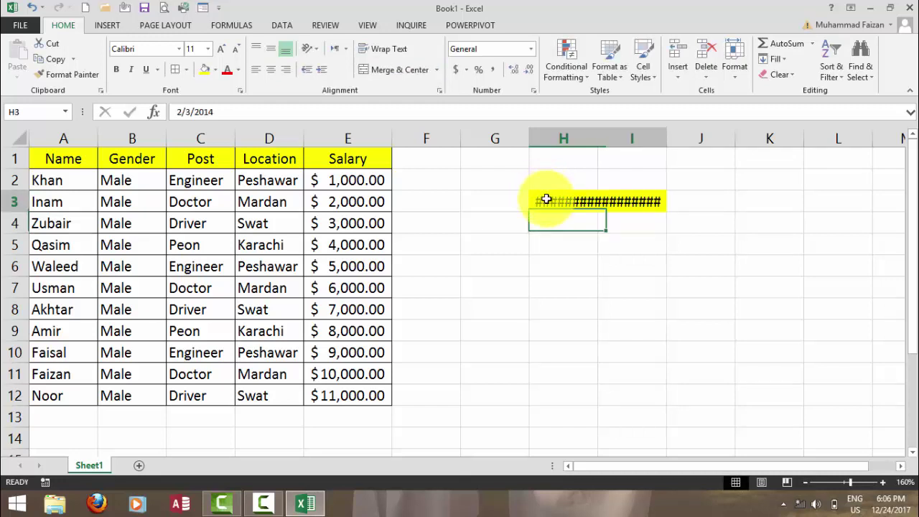
- Widen column I so H3 shows Monday, February 3, 2014 in full
{"action": "left_click", "coordinate": [545, 201]}
{"action": "left_click", "coordinate": [636, 322]}
{"action": "left_click", "coordinate": [640, 205]}
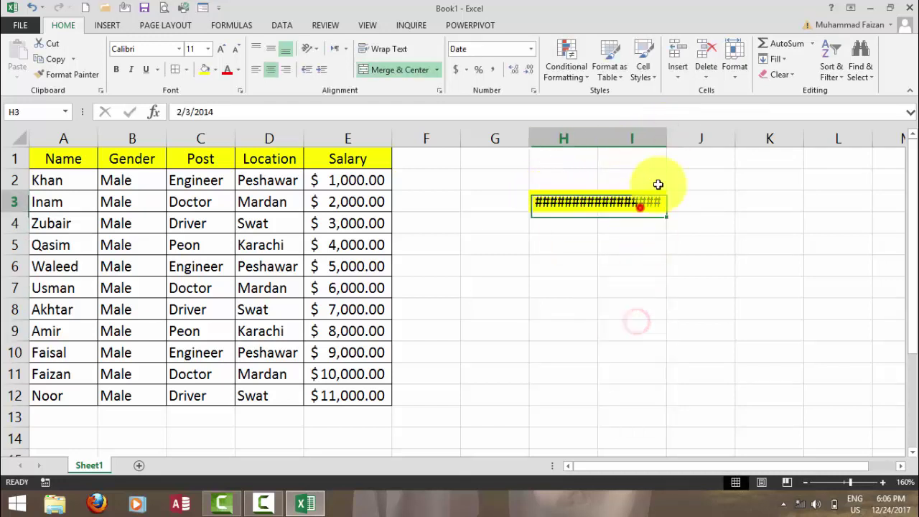
{"action": "left_click_drag", "start_coordinate": [666, 135], "coordinate": [715, 135]}
{"action": "left_click", "coordinate": [668, 272]}
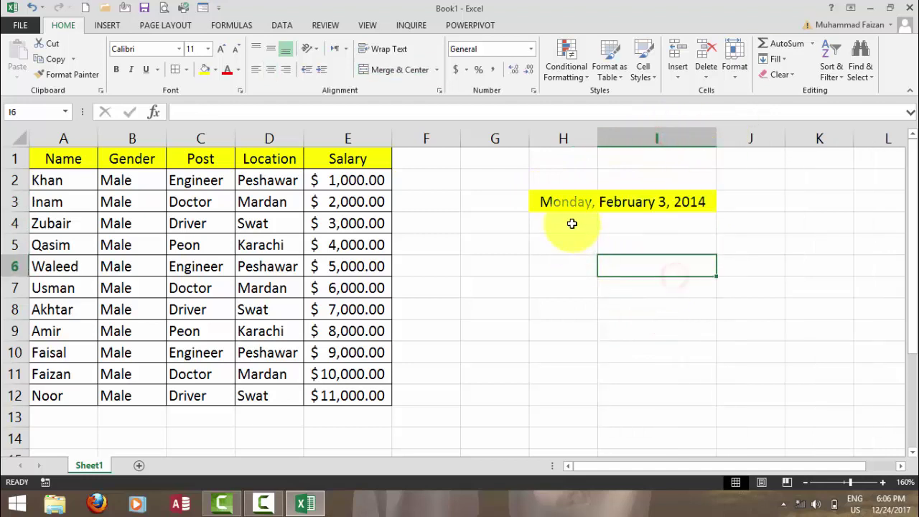
{"action": "left_click", "coordinate": [562, 205]}
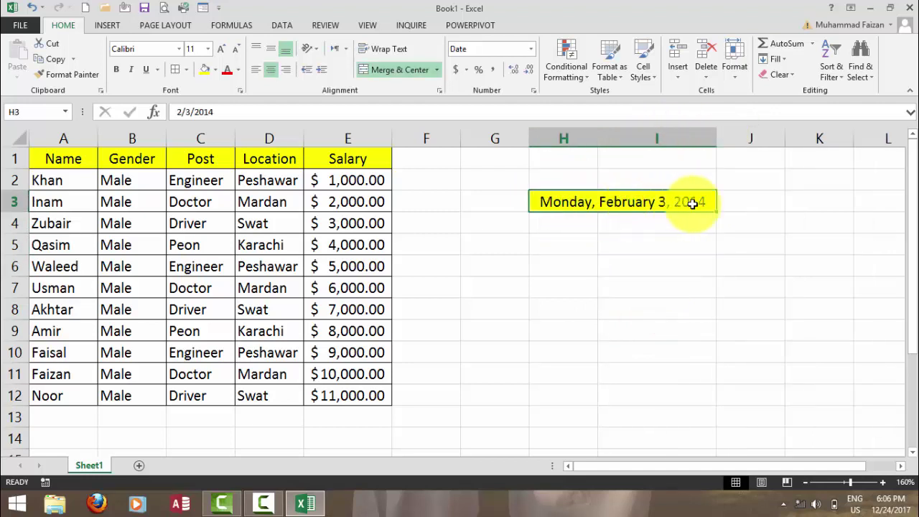
- Switch H3 from Long Date to Short Date so it reads 2/3/2014
{"action": "left_click", "coordinate": [530, 49]}
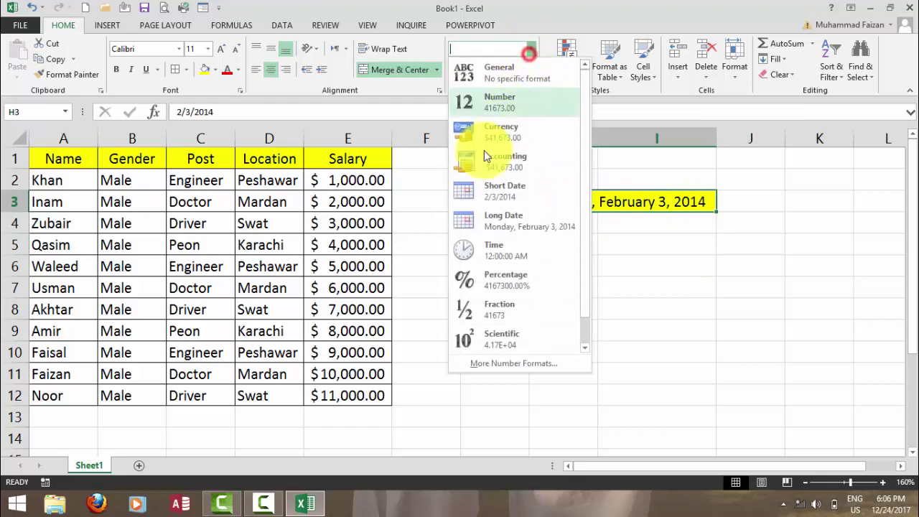
{"action": "left_click", "coordinate": [485, 191]}
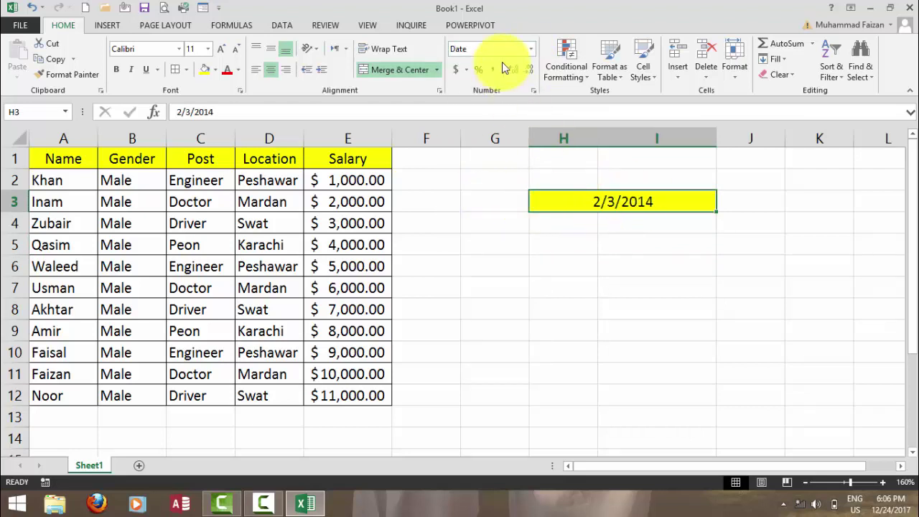
{"action": "left_click", "coordinate": [531, 49]}
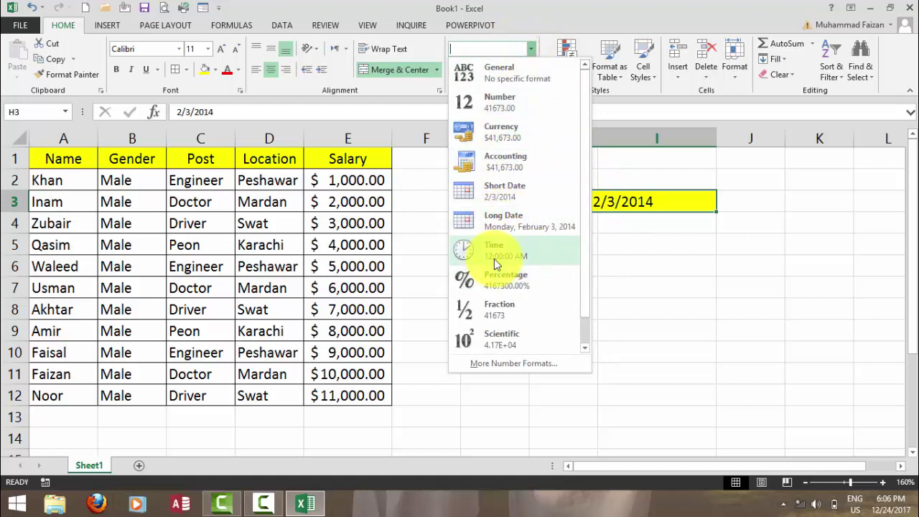
{"action": "left_click", "coordinate": [693, 247]}
- Fill H4:I4 yellow and merge it into one cell below the date
{"action": "left_click_drag", "start_coordinate": [570, 225], "coordinate": [641, 225]}
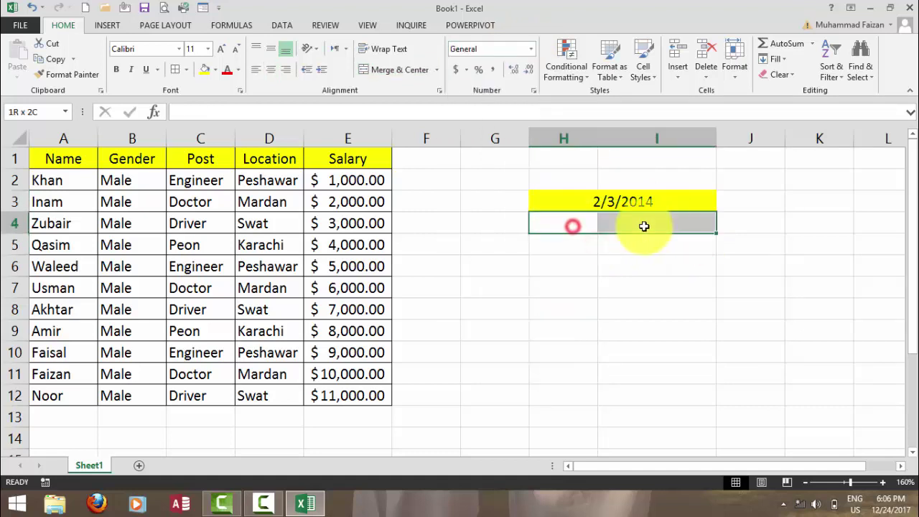
{"action": "left_click", "coordinate": [208, 70]}
{"action": "left_click", "coordinate": [400, 70]}
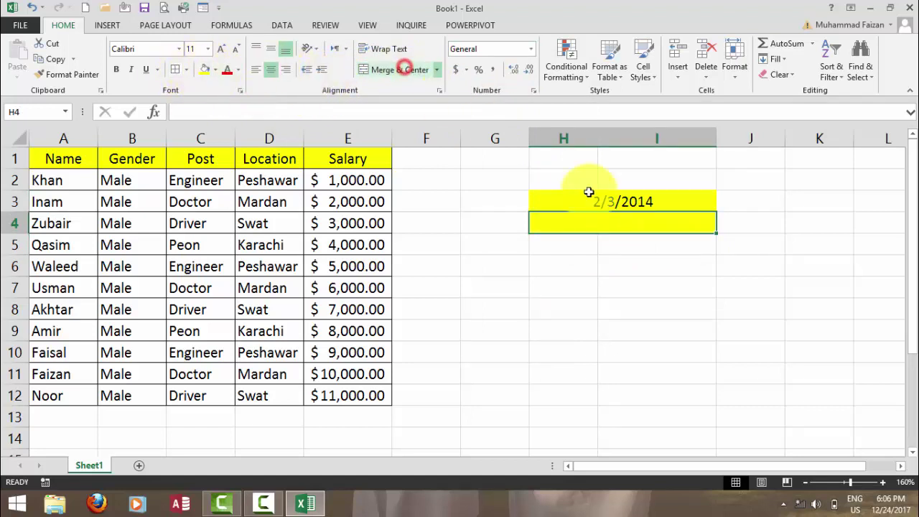
{"action": "left_click", "coordinate": [631, 249]}
{"action": "left_click", "coordinate": [599, 218]}
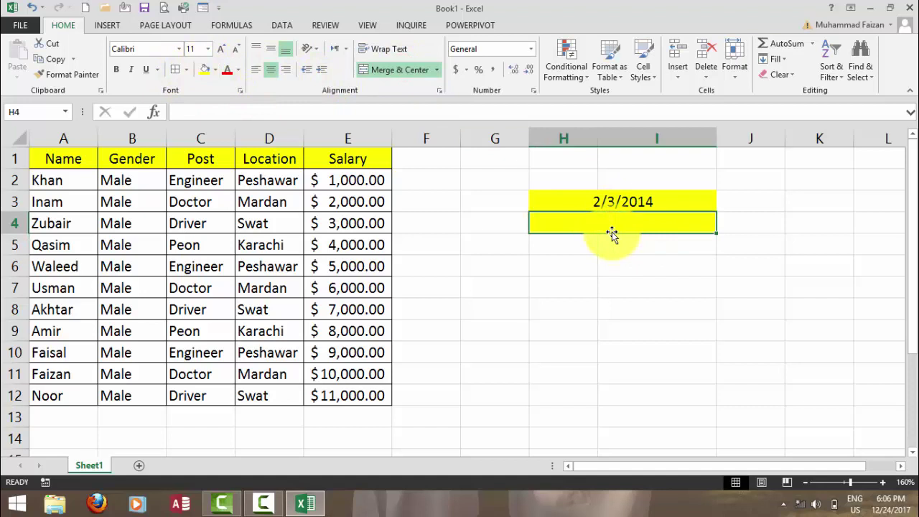
- Give merged H4 the Time format and enter 2:20, shown as 2:20:00 AM
{"action": "left_click", "coordinate": [529, 49]}
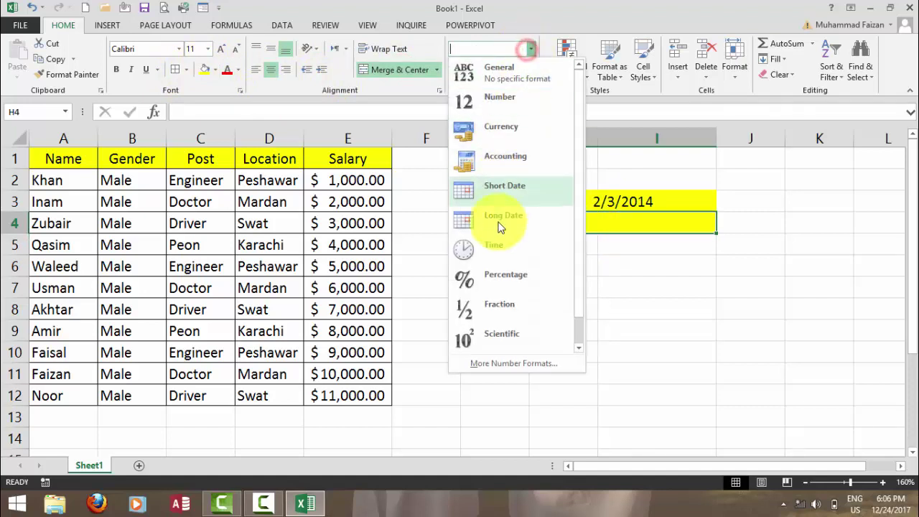
{"action": "left_click", "coordinate": [493, 249]}
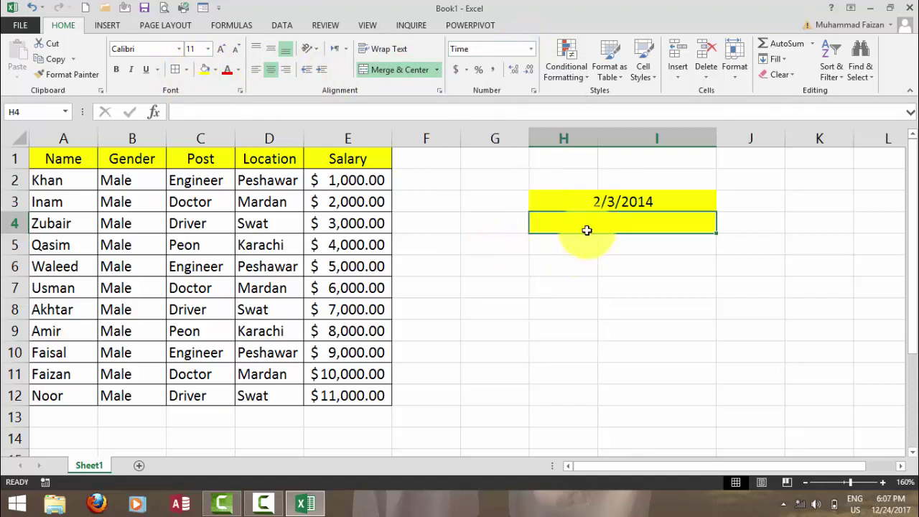
{"action": "type", "text": "2:20"}
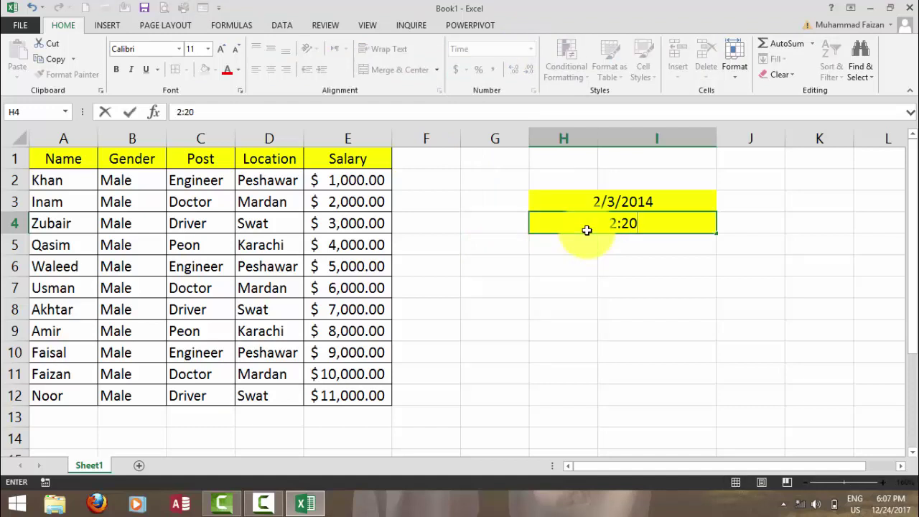
{"action": "key", "text": "Return"}
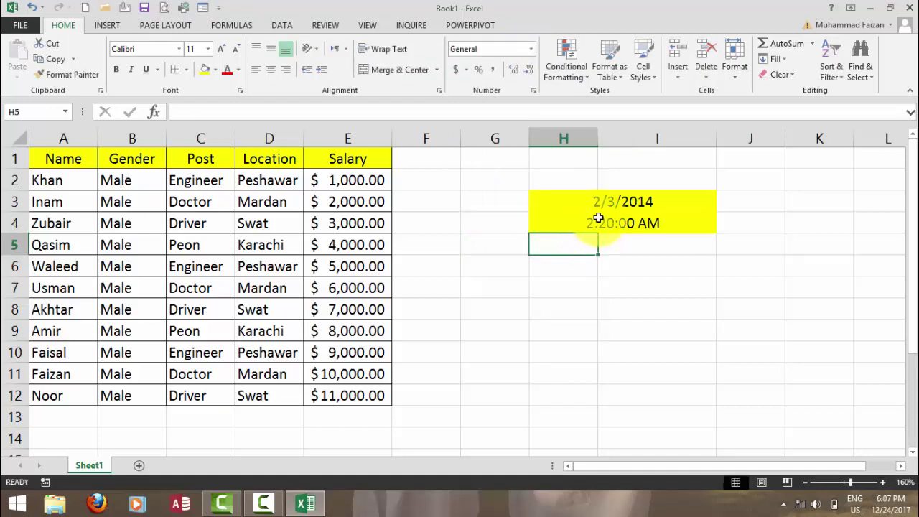
{"action": "left_click", "coordinate": [587, 229]}
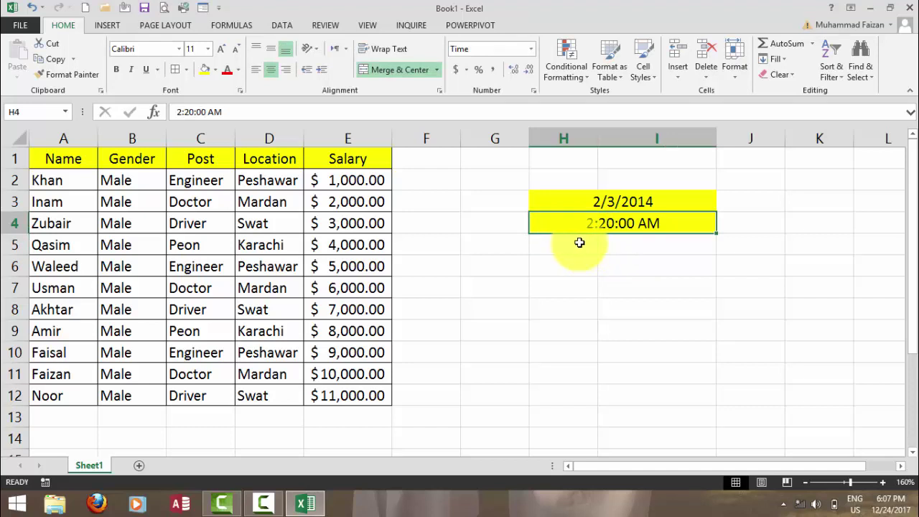
{"action": "left_click", "coordinate": [601, 242]}
{"action": "key", "text": "Up"}
{"action": "left_click", "coordinate": [529, 49]}
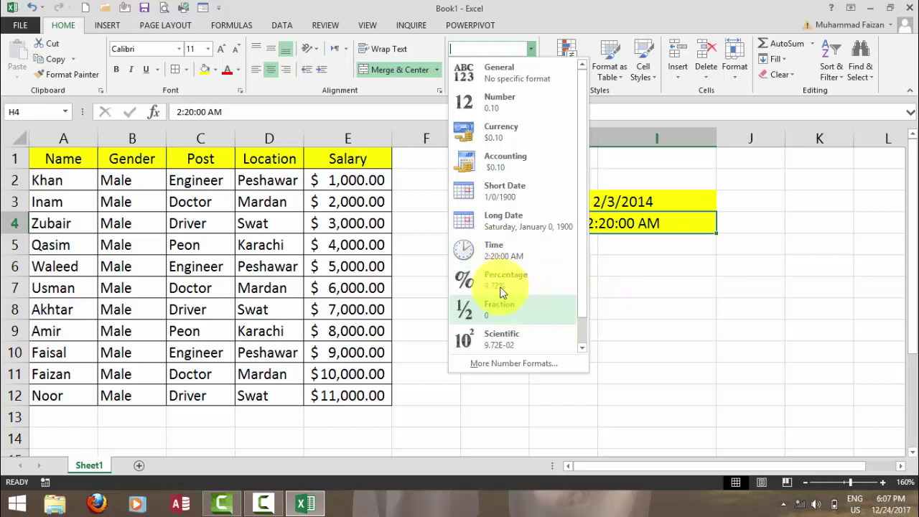
{"action": "left_click", "coordinate": [615, 282]}
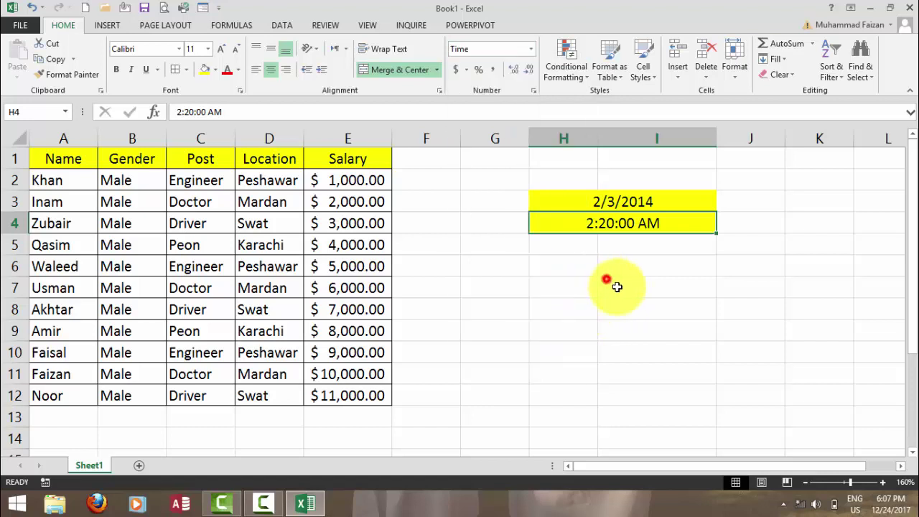
{"action": "scroll", "coordinate": [404, 383], "scroll_direction": "down", "scroll_amount": 2}
{"action": "scroll", "coordinate": [301, 303], "scroll_direction": "down", "scroll_amount": 1}
- Type the headers Name, Ob.Marks, T.Marks and %age across D15:G15
{"action": "left_click", "coordinate": [287, 271]}
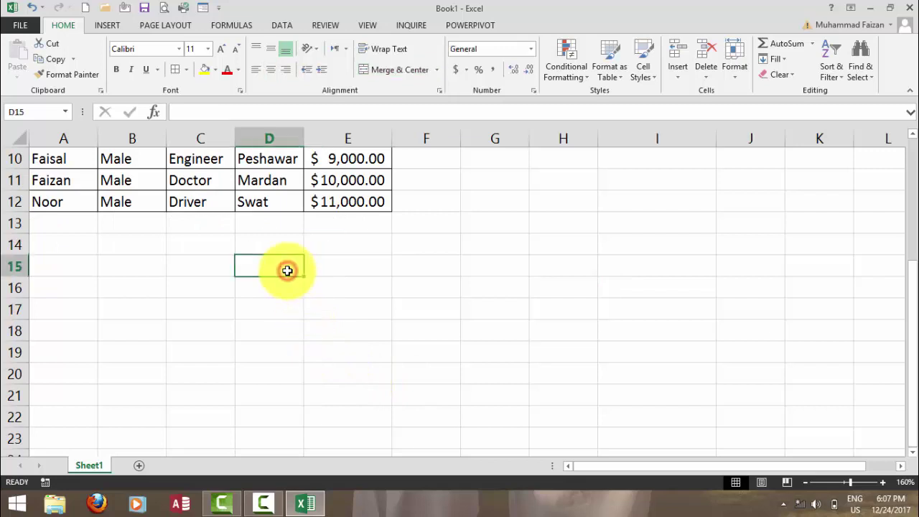
{"action": "type", "text": "Name"}
{"action": "key", "text": "Tab"}
{"action": "type", "text": "Ob.M"}
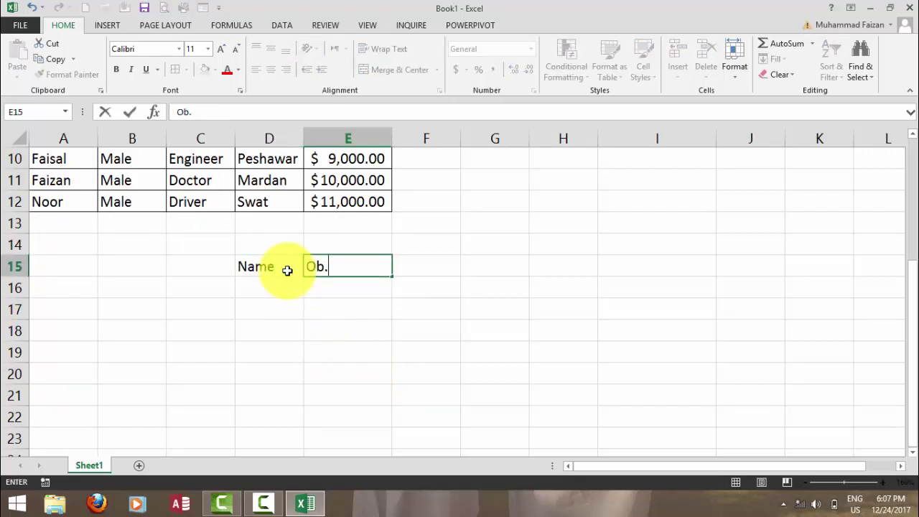
{"action": "type", "text": "arks"}
{"action": "key", "text": "Tab"}
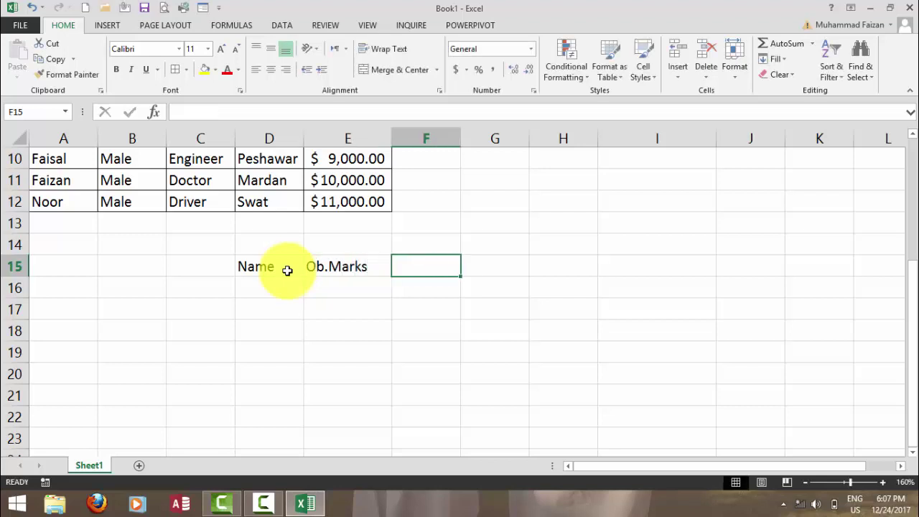
{"action": "type", "text": "T.Marks"}
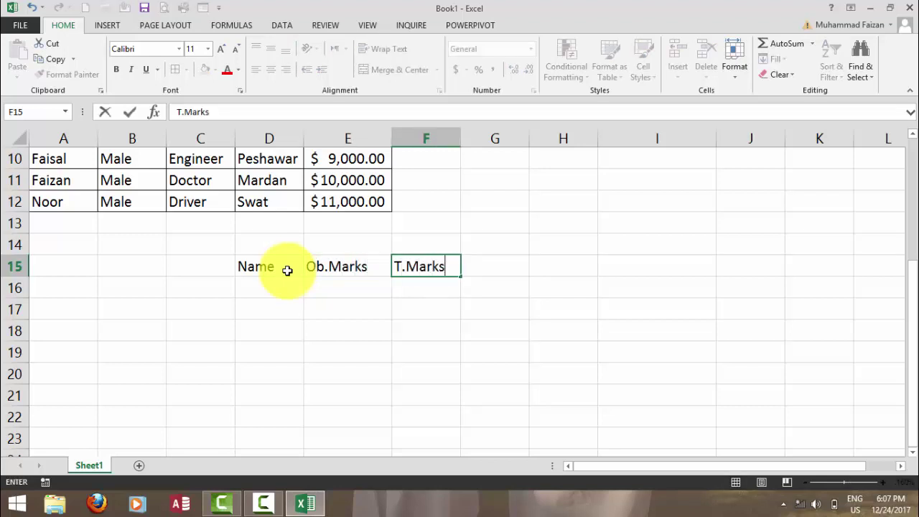
{"action": "key", "text": "Tab"}
{"action": "type", "text": "%"}
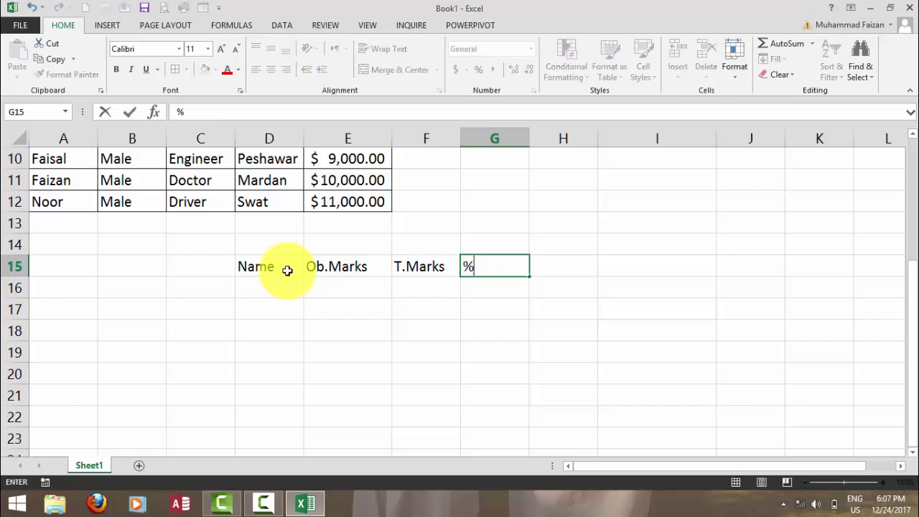
{"action": "key", "text": "Return"}
- Add all borders to D15:G21 and make the header row centered with yellow fill
{"action": "left_click_drag", "start_coordinate": [261, 264], "coordinate": [491, 395]}
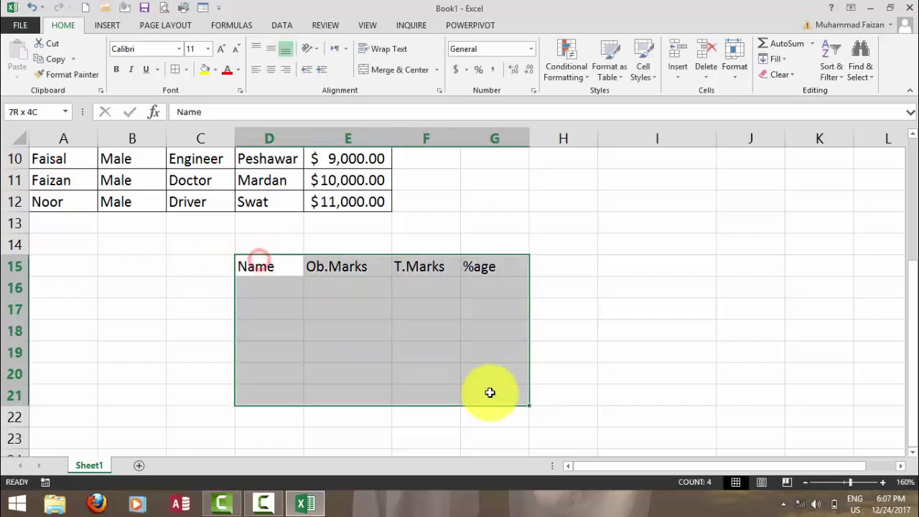
{"action": "left_click", "coordinate": [176, 69]}
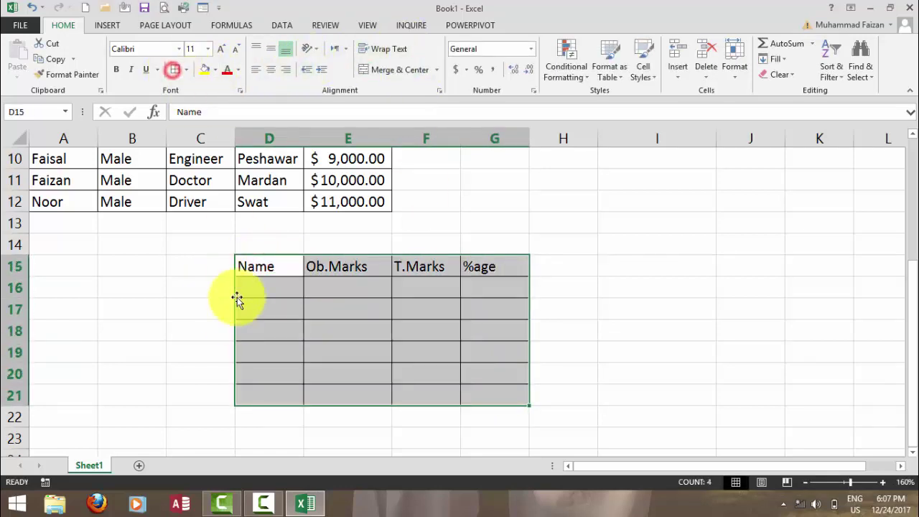
{"action": "left_click_drag", "start_coordinate": [263, 266], "coordinate": [493, 267]}
{"action": "left_click", "coordinate": [271, 69]}
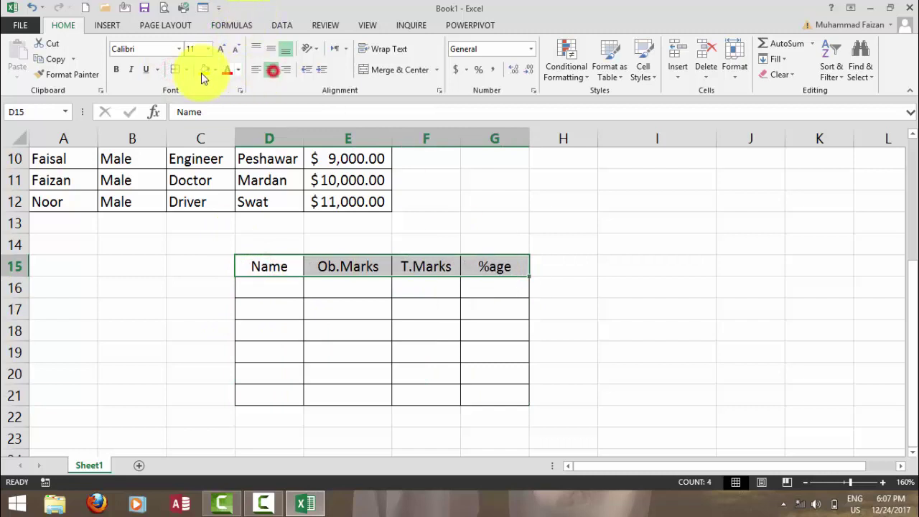
{"action": "left_click", "coordinate": [203, 70]}
{"action": "left_click", "coordinate": [273, 287]}
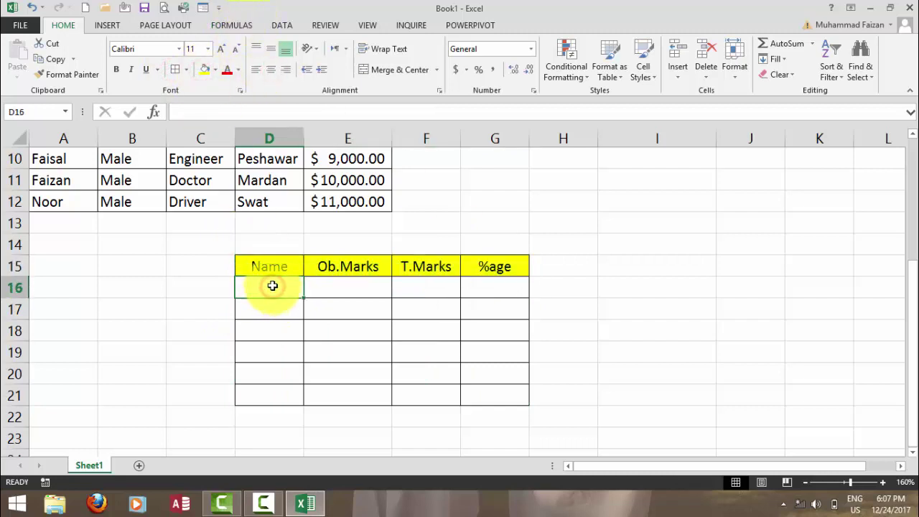
- Type six student names down D16:D21
{"action": "type", "text": "INam"}
{"action": "key", "text": "Return"}
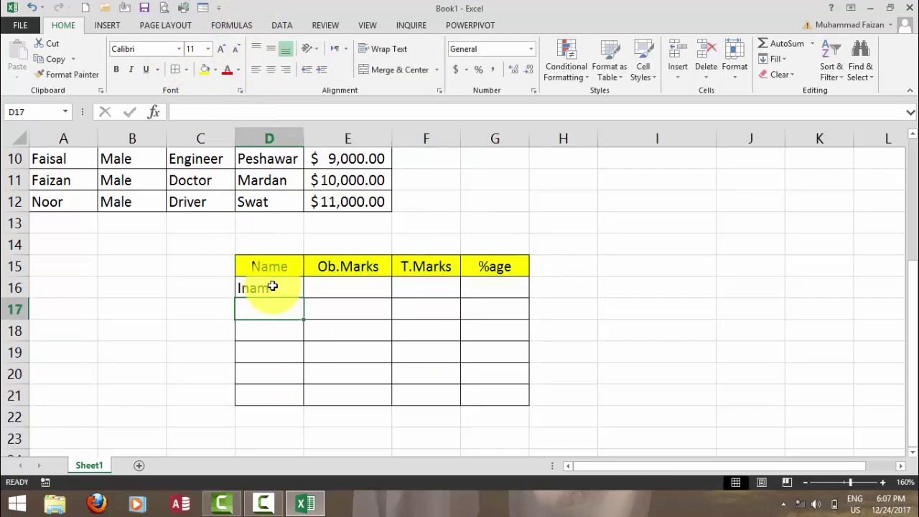
{"action": "type", "text": "Jalal"}
{"action": "key", "text": "Return"}
{"action": "type", "text": "Akhtar"}
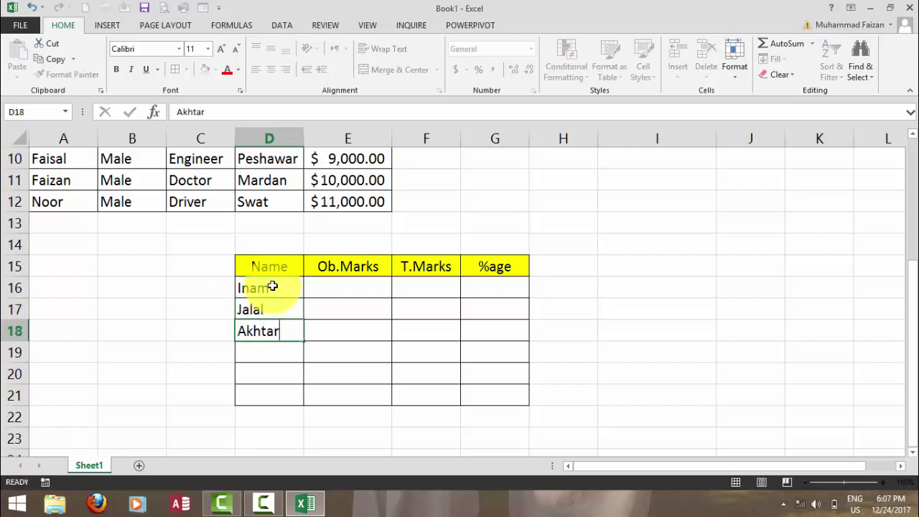
{"action": "key", "text": "Return"}
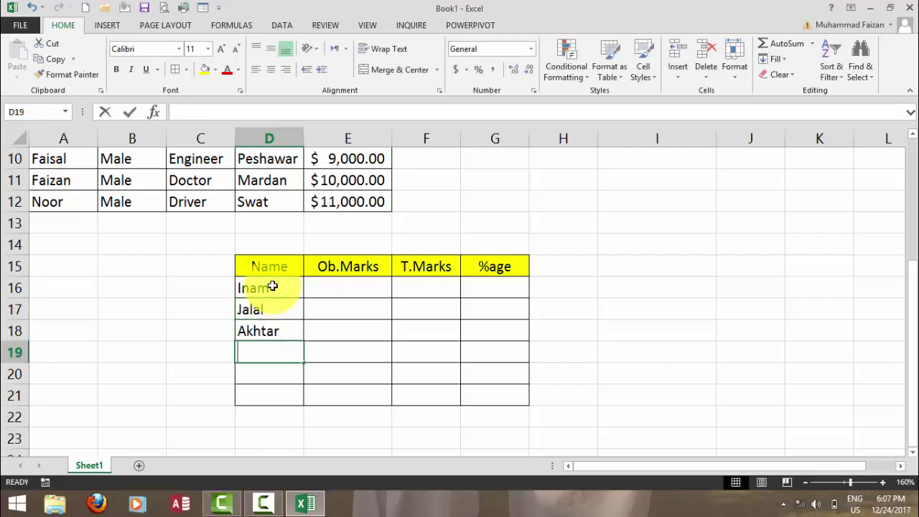
{"action": "type", "text": "Usman"}
{"action": "key", "text": "Return"}
{"action": "type", "text": "Tayyab"}
{"action": "key", "text": "Return"}
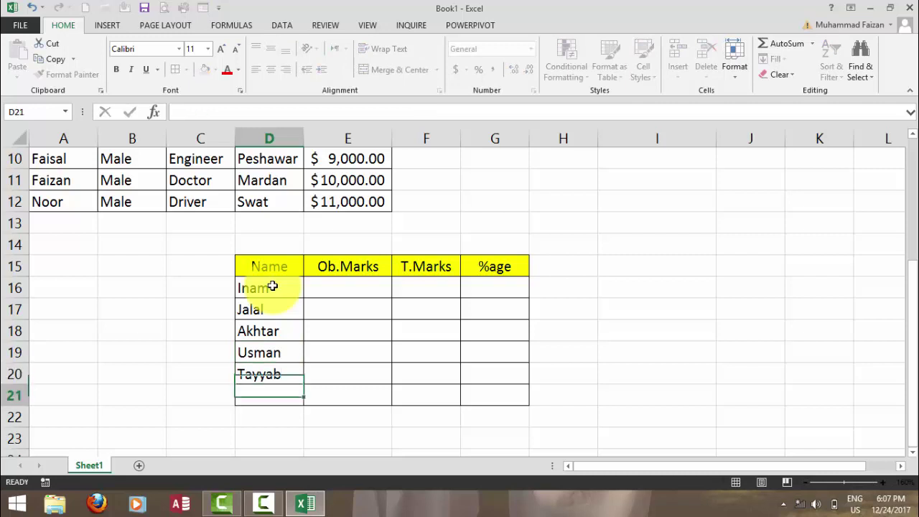
{"action": "type", "text": "Mara"}
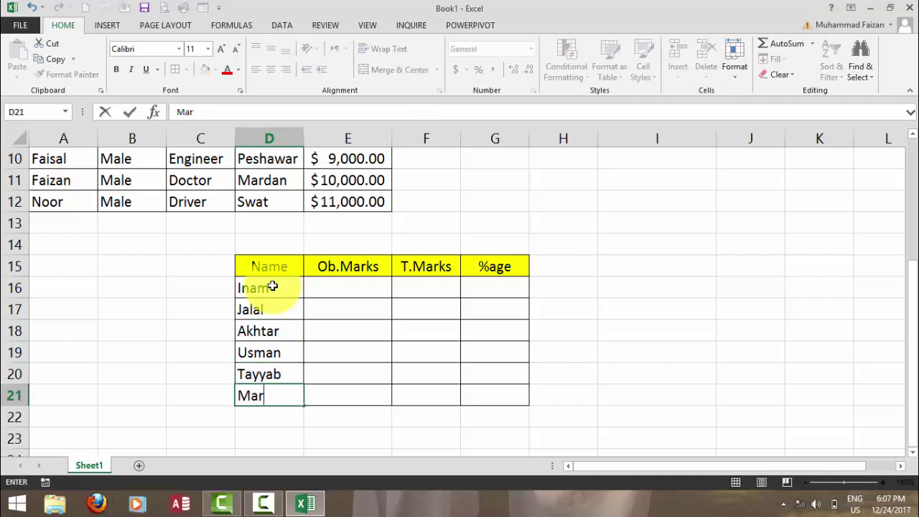
{"action": "left_click", "coordinate": [323, 288]}
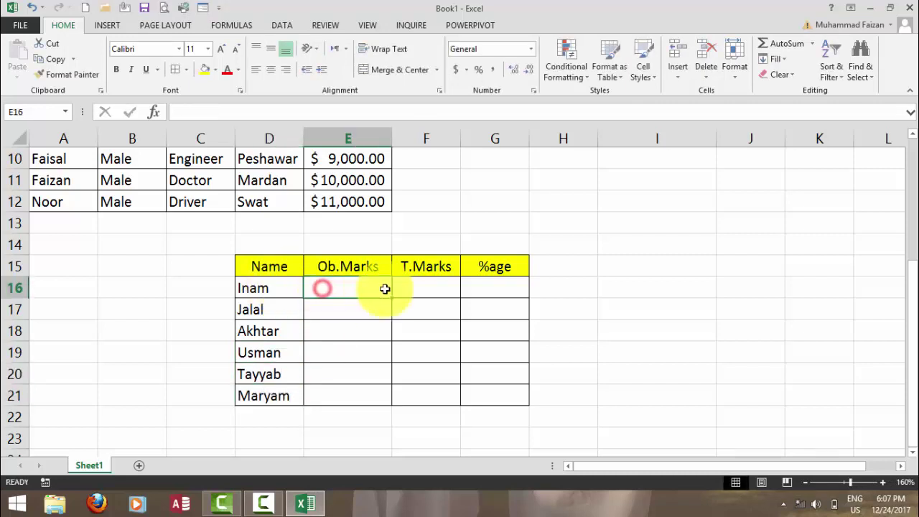
- Enter 1100 total marks in F16, fill it down to F21 and centre the values
{"action": "left_click", "coordinate": [402, 288]}
{"action": "type", "text": "1100"}
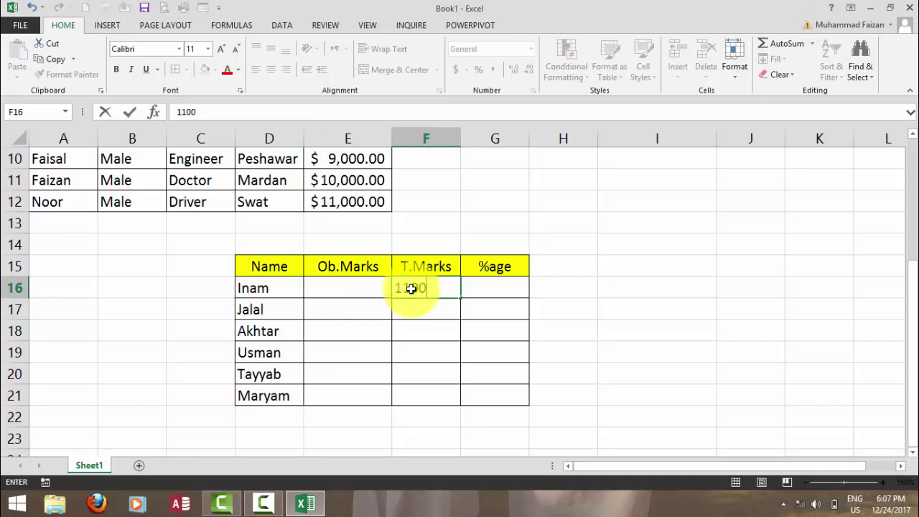
{"action": "key", "text": "Return"}
{"action": "left_click", "coordinate": [436, 288]}
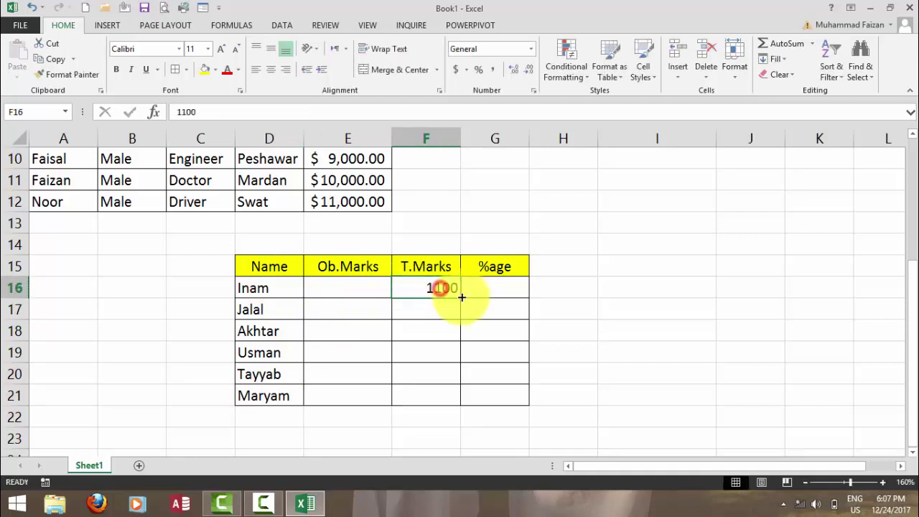
{"action": "mouse_move", "coordinate": [459, 297]}
{"action": "left_mouse_down"}
{"action": "mouse_move", "coordinate": [453, 413]}
{"action": "mouse_move", "coordinate": [438, 394]}
{"action": "left_mouse_up"}
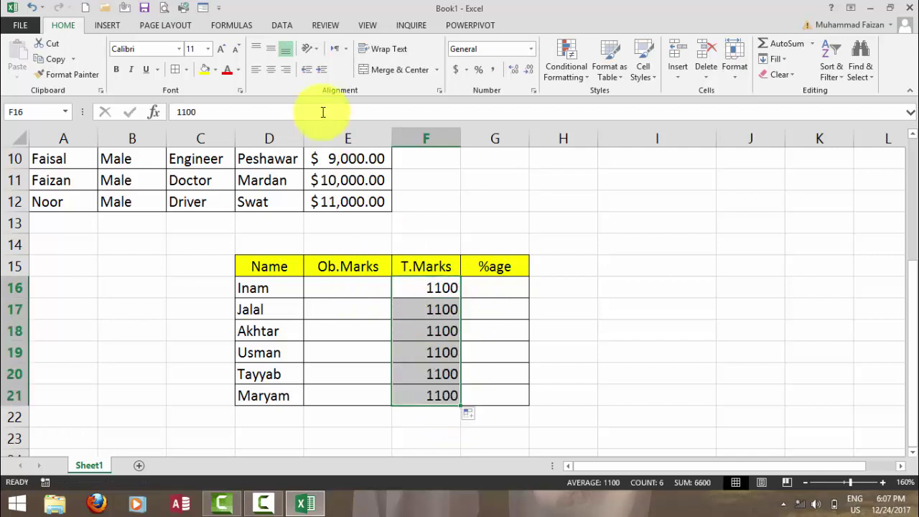
{"action": "left_click", "coordinate": [270, 70]}
- Enter obtained marks 890, 400, 800, 400, 700 and 200 in E16:E21
{"action": "left_click", "coordinate": [342, 287]}
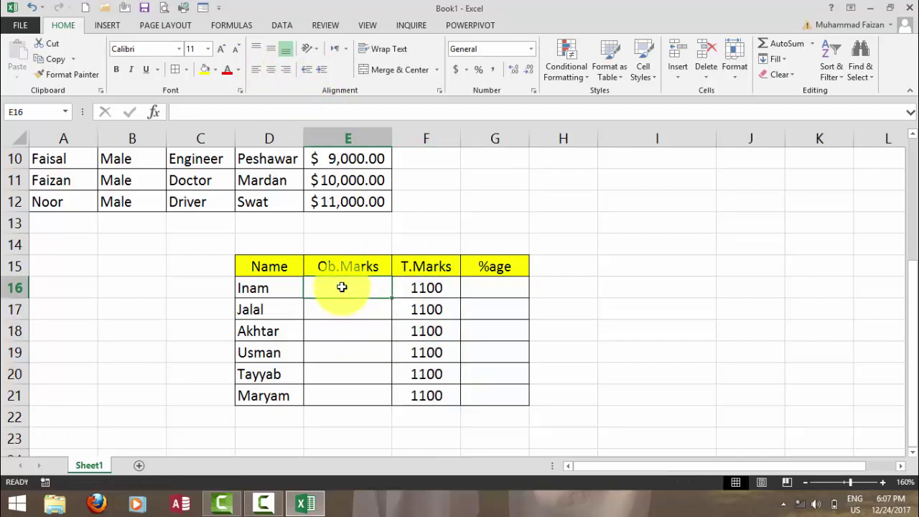
{"action": "type", "text": "890"}
{"action": "key", "text": "Return"}
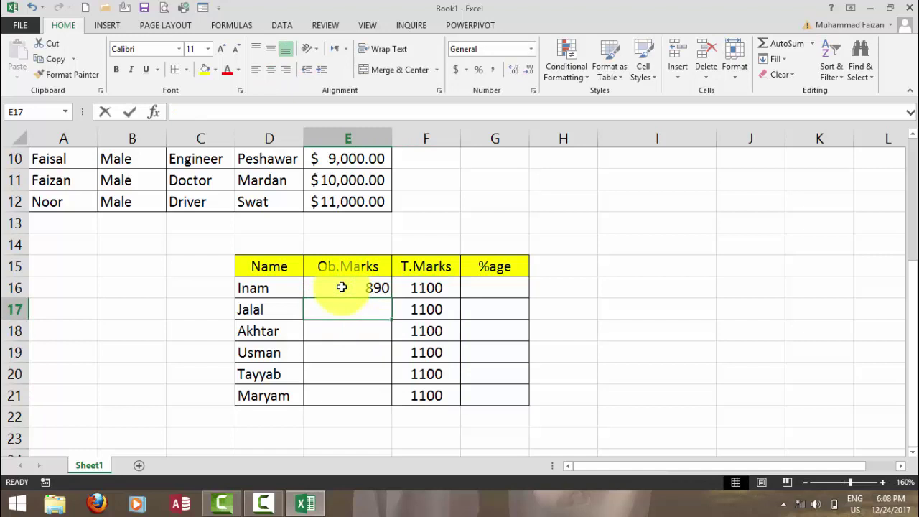
{"action": "type", "text": "400"}
{"action": "key", "text": "Return"}
{"action": "type", "text": "8"}
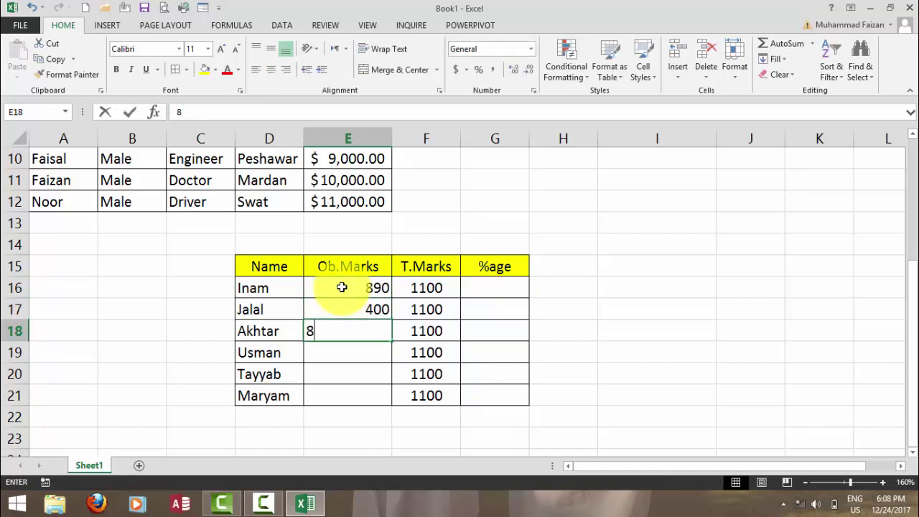
{"action": "type", "text": "00"}
{"action": "key", "text": "Return"}
{"action": "type", "text": "40"}
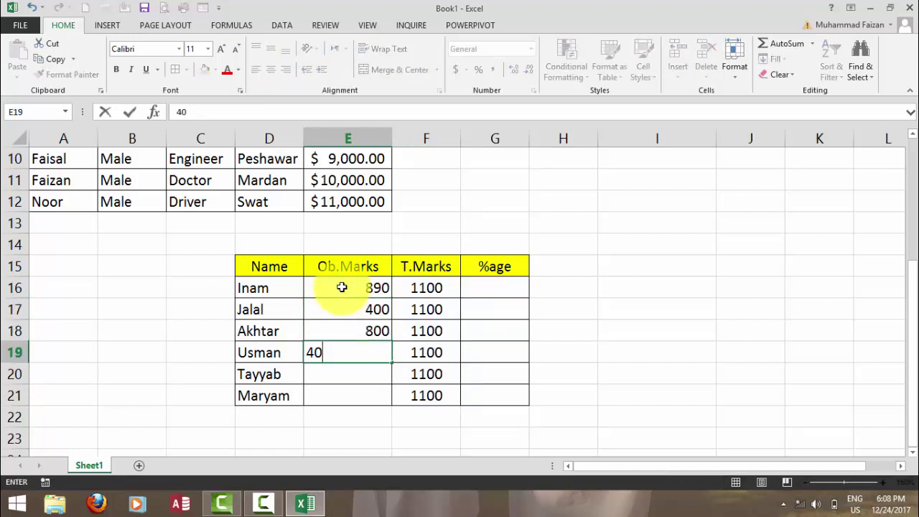
{"action": "key", "text": "Return"}
{"action": "type", "text": "7000"}
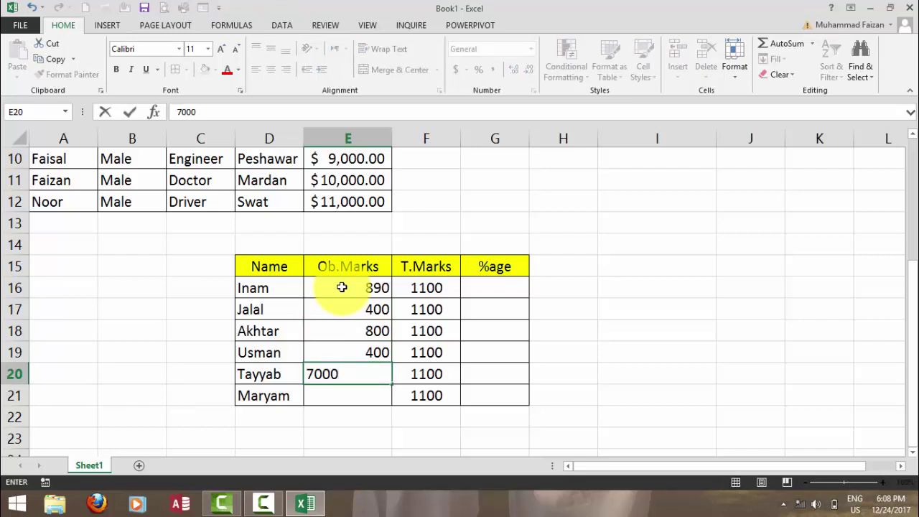
{"action": "key", "text": "BackSpace"}
{"action": "key", "text": "Return"}
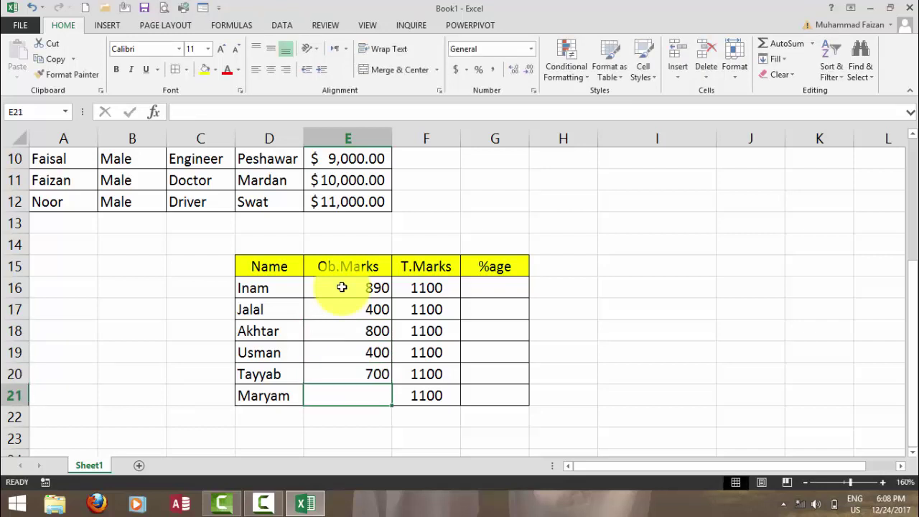
{"action": "type", "text": "200"}
{"action": "key", "text": "Return"}
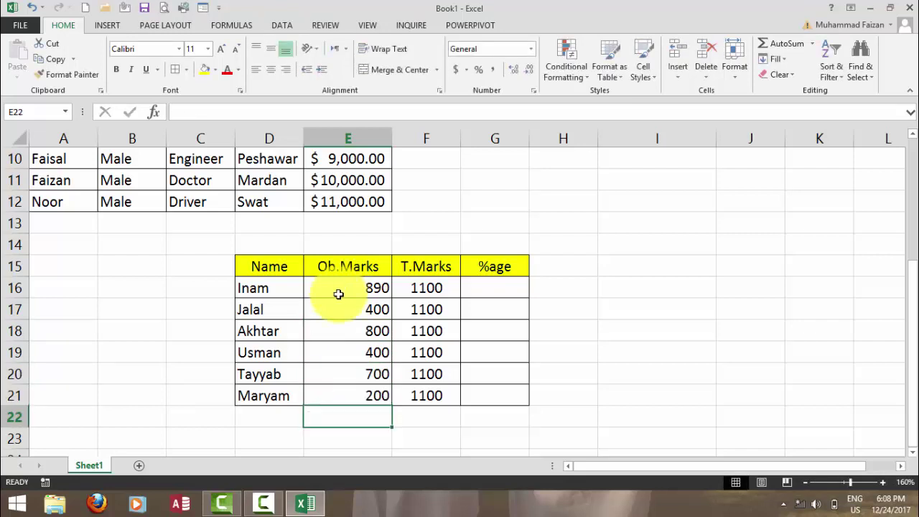
- Centre the obtained marks in E16:E21
{"action": "left_click_drag", "start_coordinate": [342, 287], "coordinate": [348, 399]}
{"action": "left_click", "coordinate": [272, 70]}
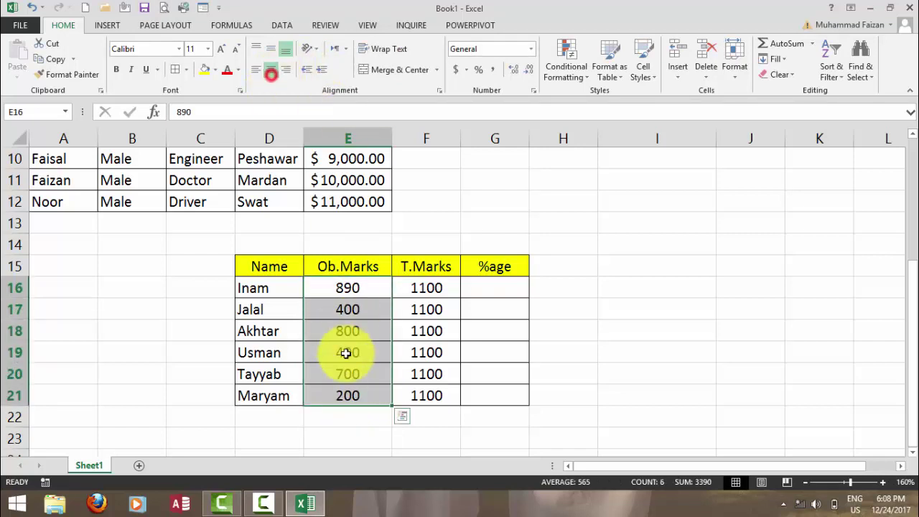
{"action": "left_click", "coordinate": [344, 352]}
{"action": "left_click", "coordinate": [488, 292]}
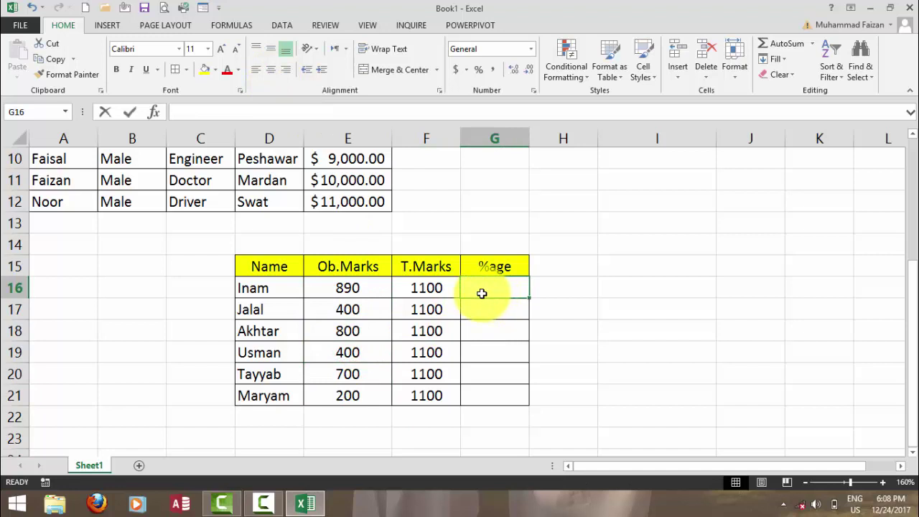
- Enter =E16/F16*100 in G16, fill it down to G21 and round to whole numbers
{"action": "type", "text": "="}
{"action": "left_click", "coordinate": [344, 288]}
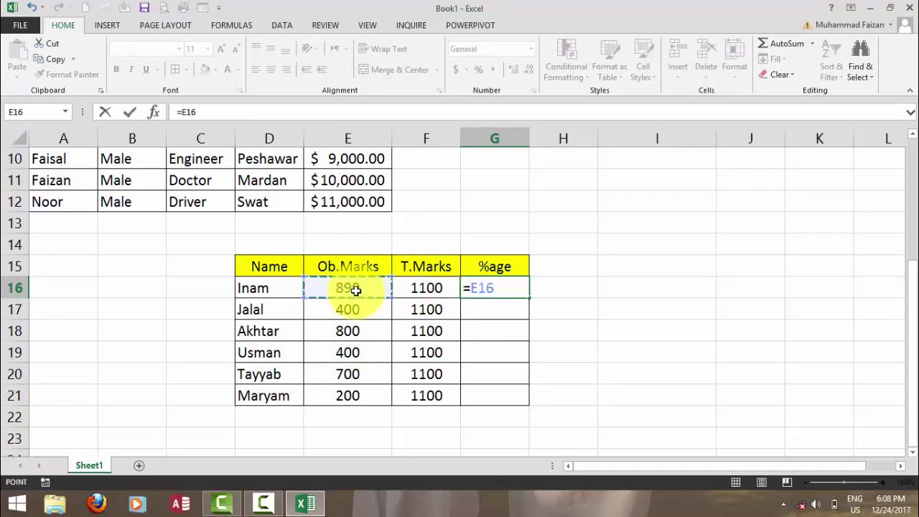
{"action": "type", "text": "/"}
{"action": "left_click", "coordinate": [417, 290]}
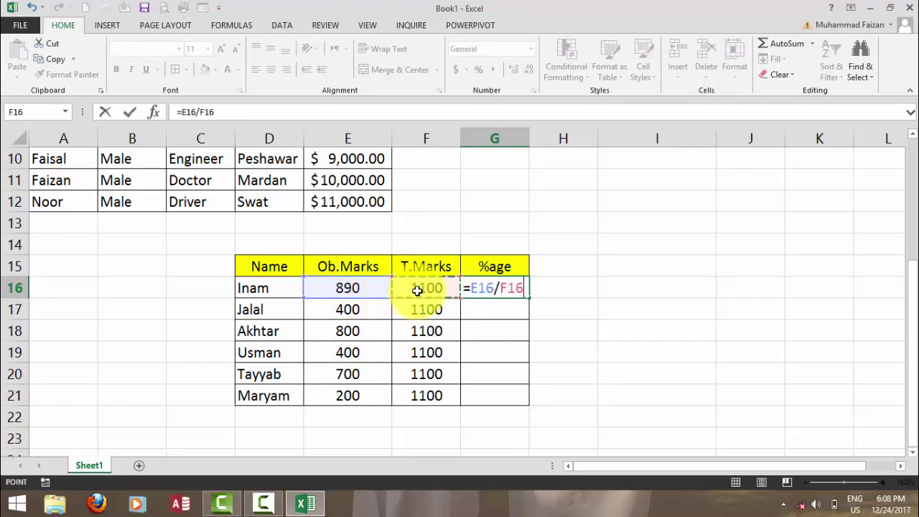
{"action": "type", "text": "*"}
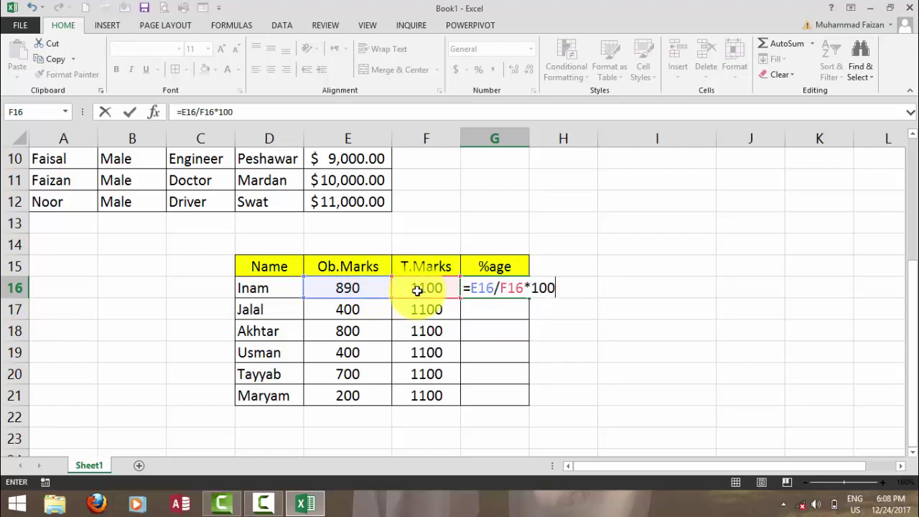
{"action": "key", "text": "Return"}
{"action": "left_click", "coordinate": [495, 288]}
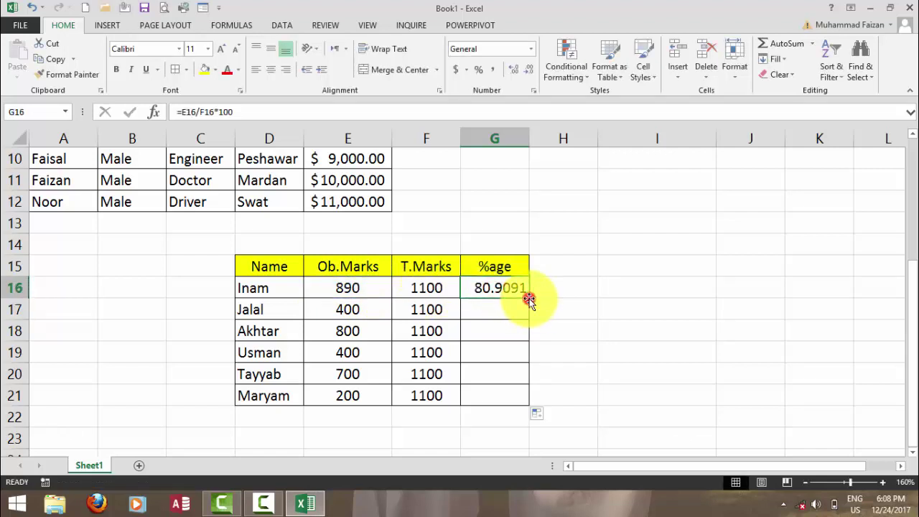
{"action": "double_click", "coordinate": [529, 299]}
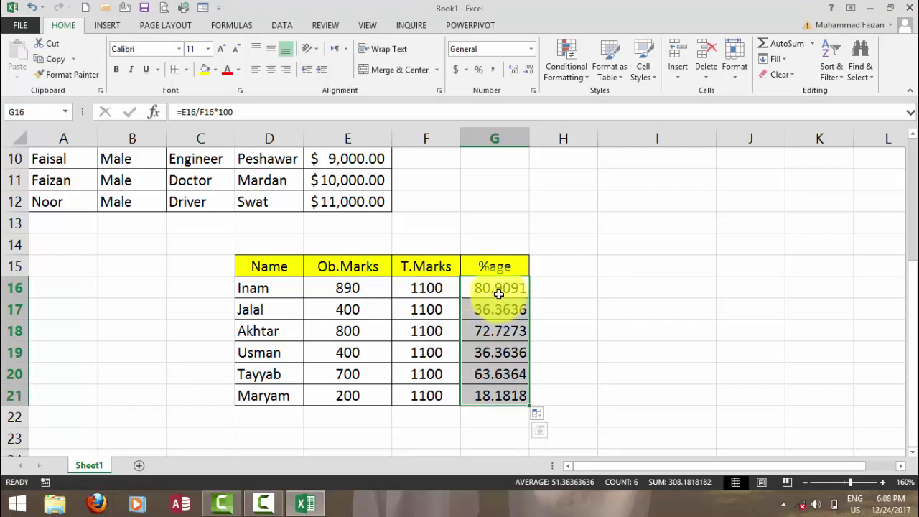
{"action": "left_click", "coordinate": [528, 70]}
{"action": "left_click", "coordinate": [528, 70]}
{"action": "left_click", "coordinate": [528, 69]}
{"action": "left_click", "coordinate": [529, 70]}
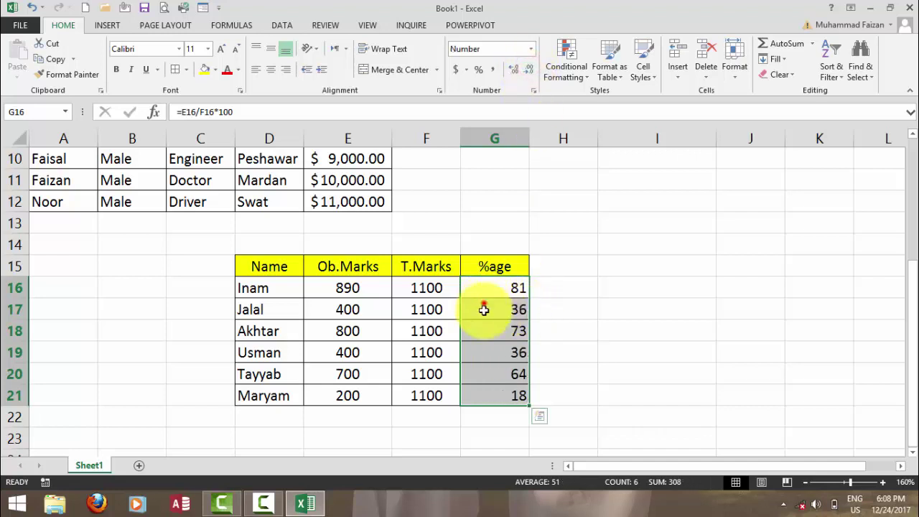
- Centre the %age values and apply Percentage format to G16:G21
{"action": "left_click", "coordinate": [271, 69]}
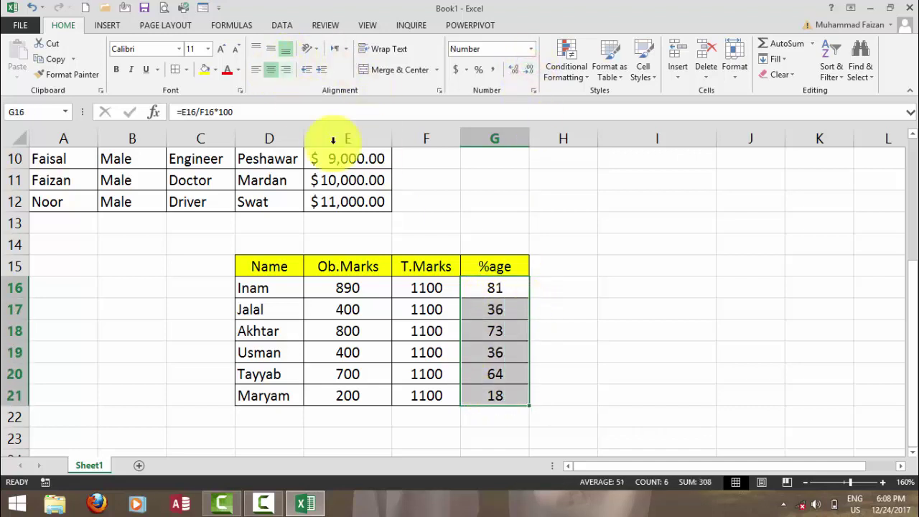
{"action": "left_click", "coordinate": [491, 271]}
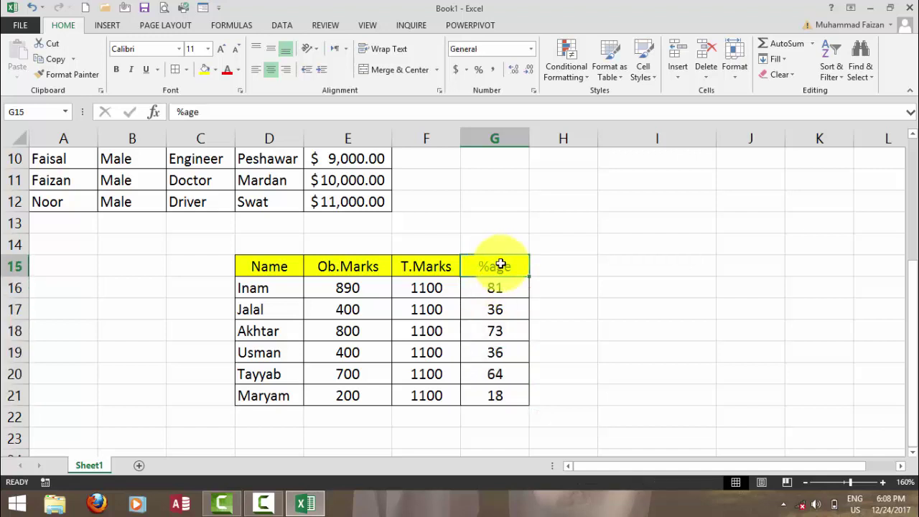
{"action": "left_click", "coordinate": [490, 290]}
{"action": "left_click_drag", "start_coordinate": [489, 290], "coordinate": [489, 394]}
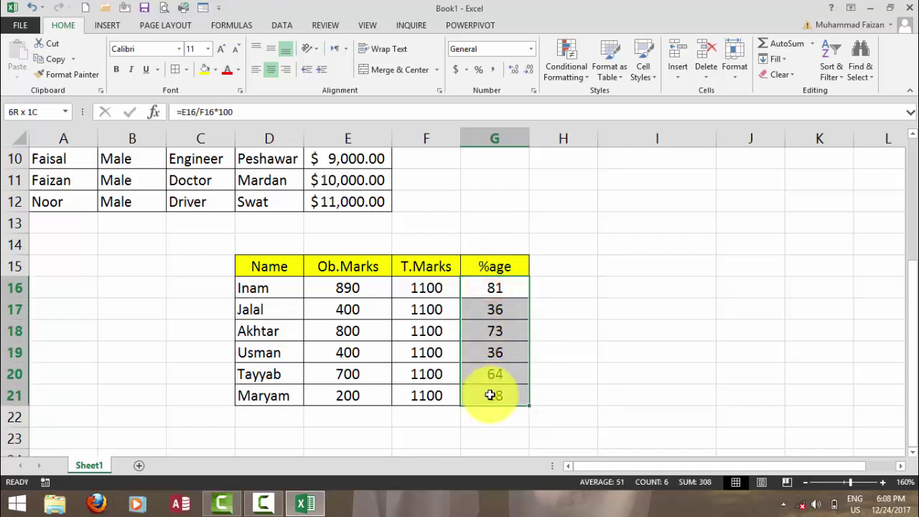
{"action": "left_click", "coordinate": [531, 48]}
{"action": "left_click", "coordinate": [496, 280]}
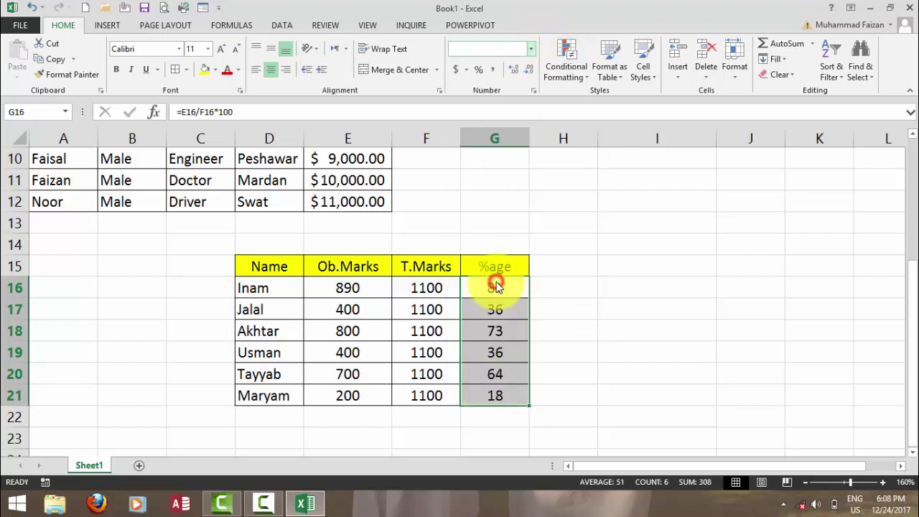
- Autofit column G so values like 8090.91% display fully
{"action": "left_click", "coordinate": [493, 308]}
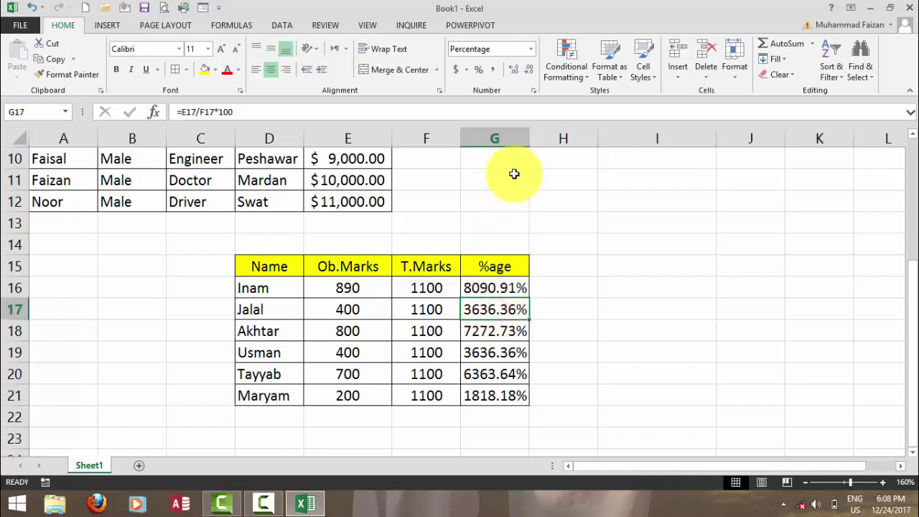
{"action": "double_click", "coordinate": [529, 136]}
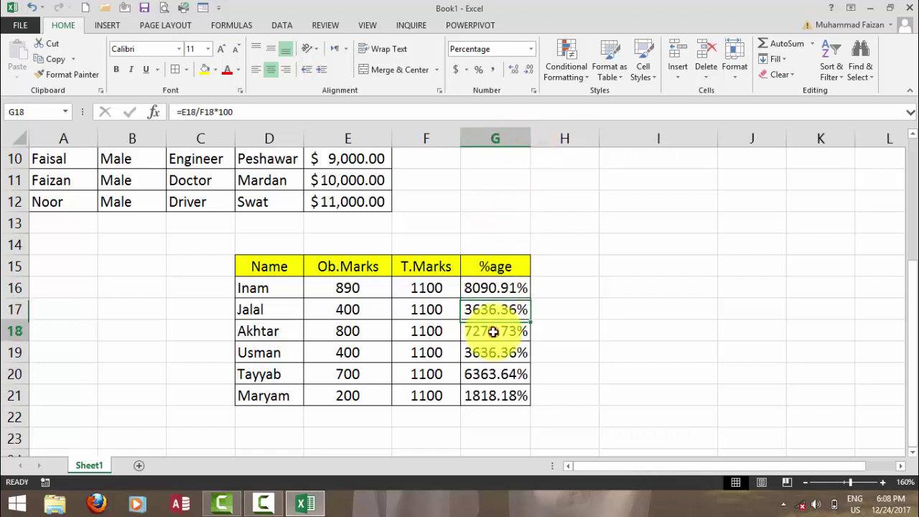
{"action": "left_click_drag", "start_coordinate": [492, 288], "coordinate": [494, 396]}
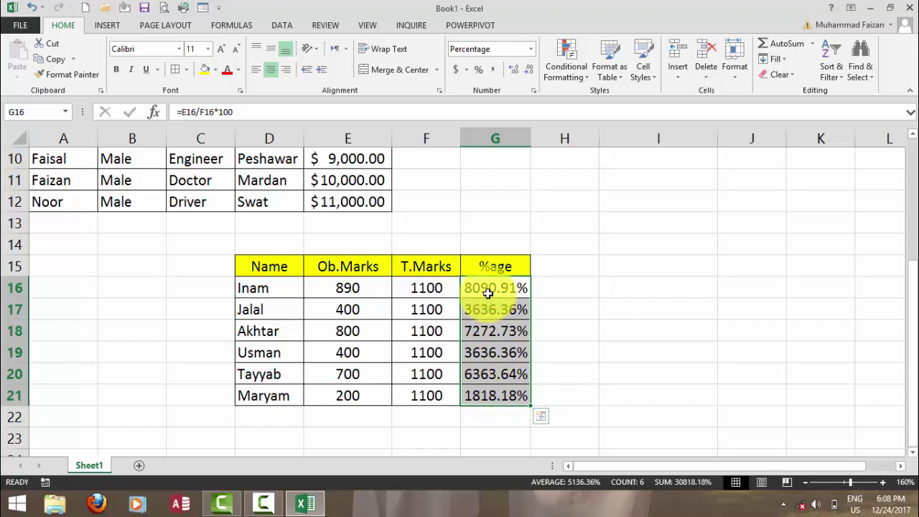
{"action": "left_click_drag", "start_coordinate": [487, 293], "coordinate": [490, 392]}
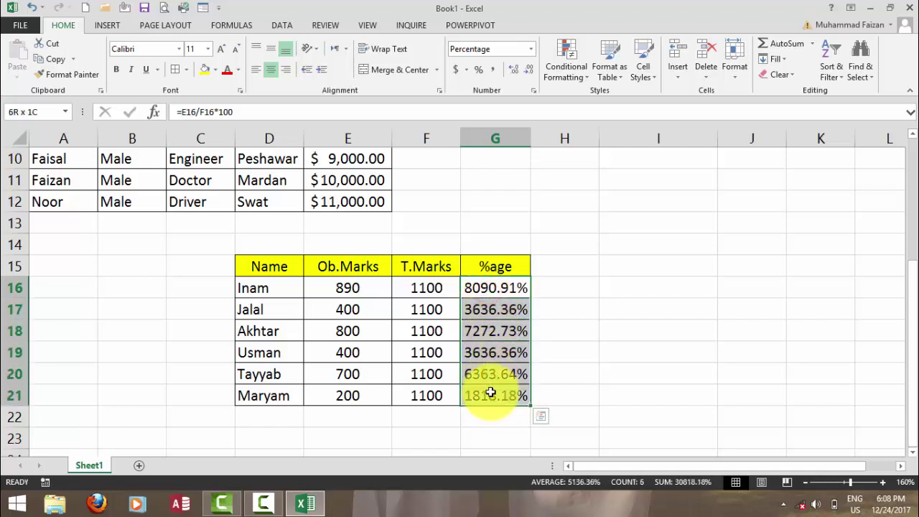
{"action": "left_click", "coordinate": [531, 49]}
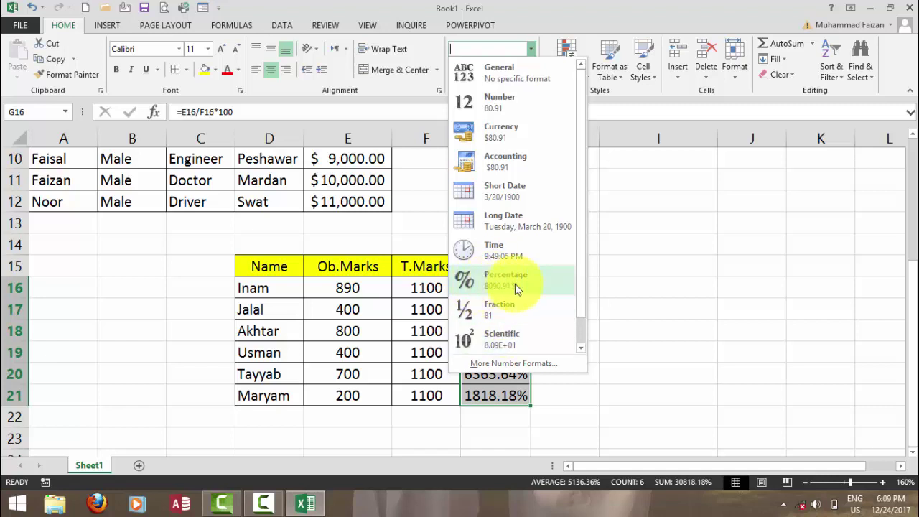
{"action": "left_click", "coordinate": [515, 287]}
{"action": "left_click_drag", "start_coordinate": [476, 287], "coordinate": [473, 392]}
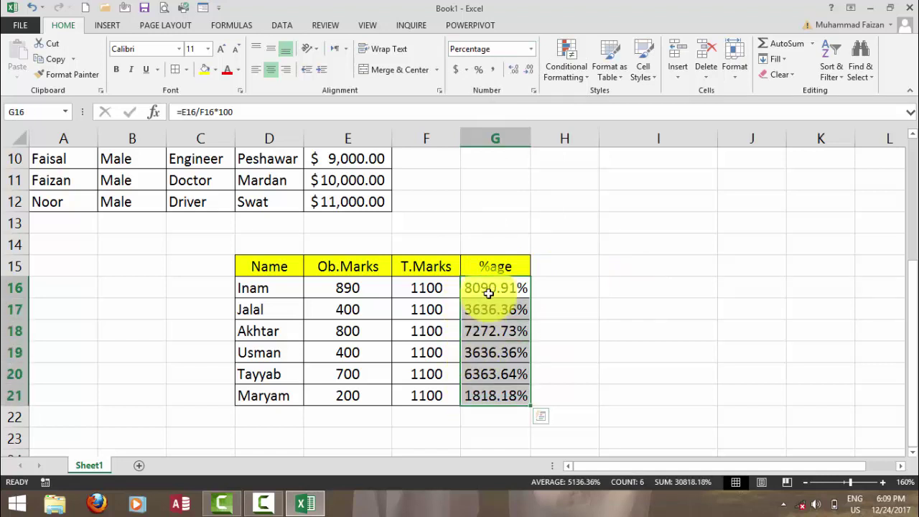
{"action": "left_click", "coordinate": [529, 50]}
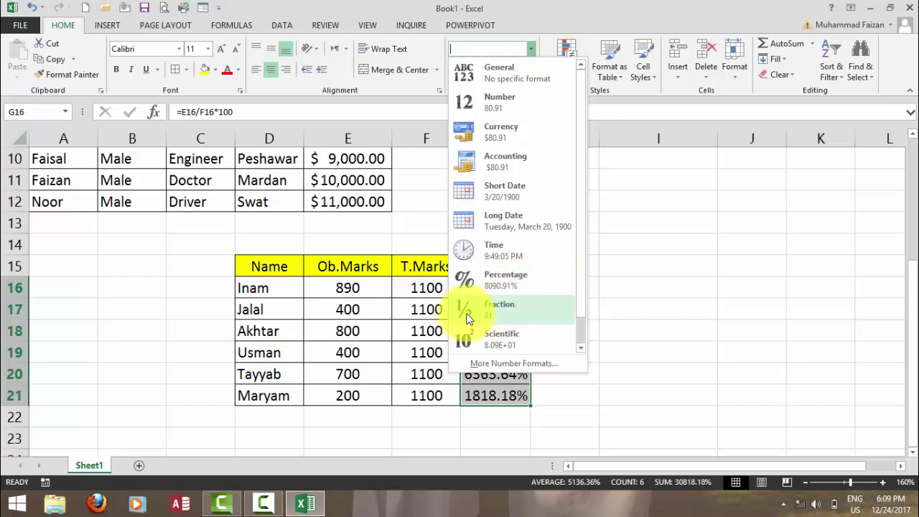
{"action": "left_click", "coordinate": [628, 295]}
{"action": "left_click", "coordinate": [616, 266]}
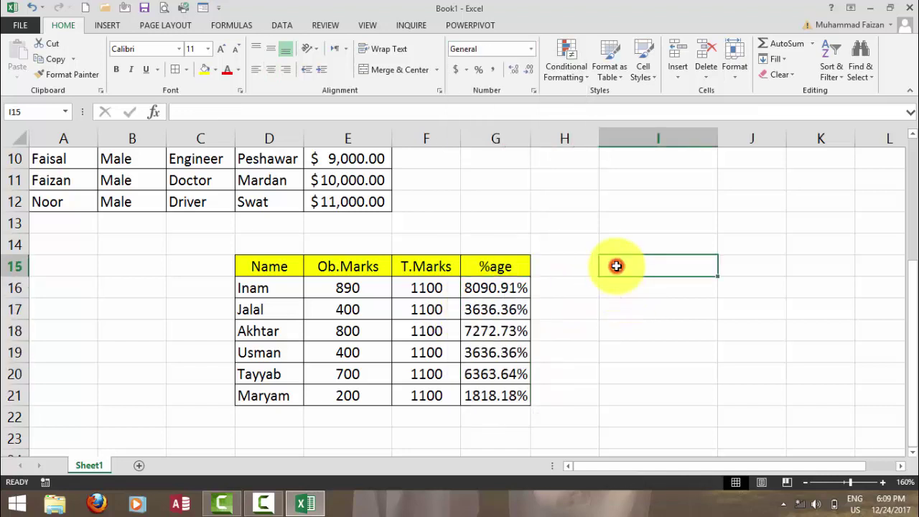
{"action": "type", "text": "1/2"}
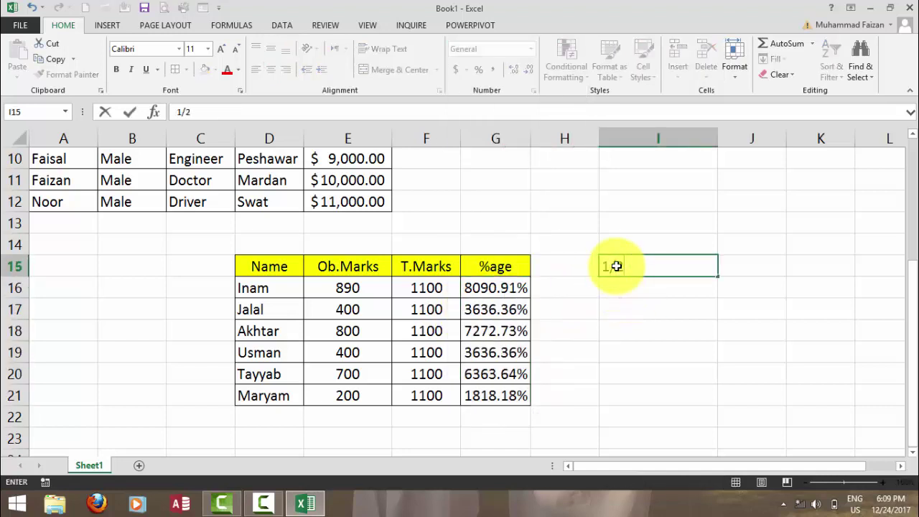
{"action": "key", "text": "Return"}
{"action": "left_click", "coordinate": [616, 264]}
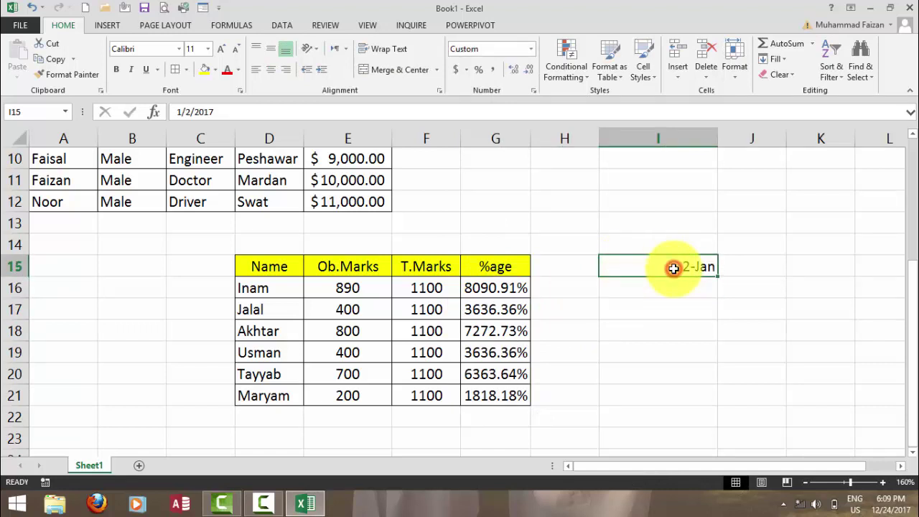
{"action": "key", "text": "Delete"}
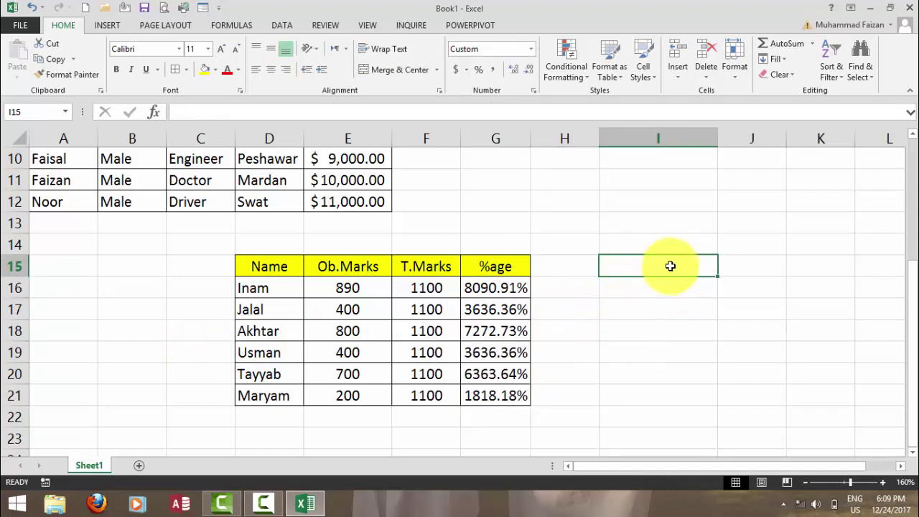
{"action": "type", "text": "1-Jan"}
{"action": "key", "text": "Return"}
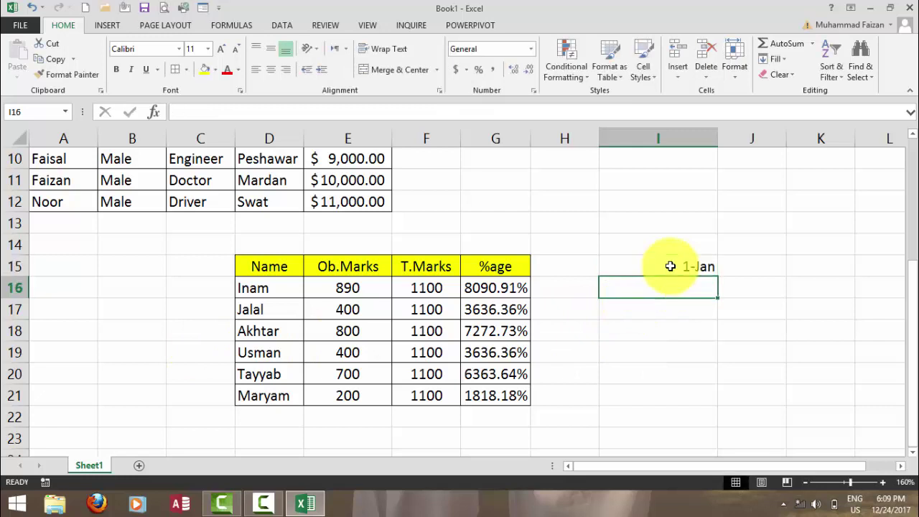
{"action": "left_click", "coordinate": [669, 266]}
{"action": "type", "text": "/2"}
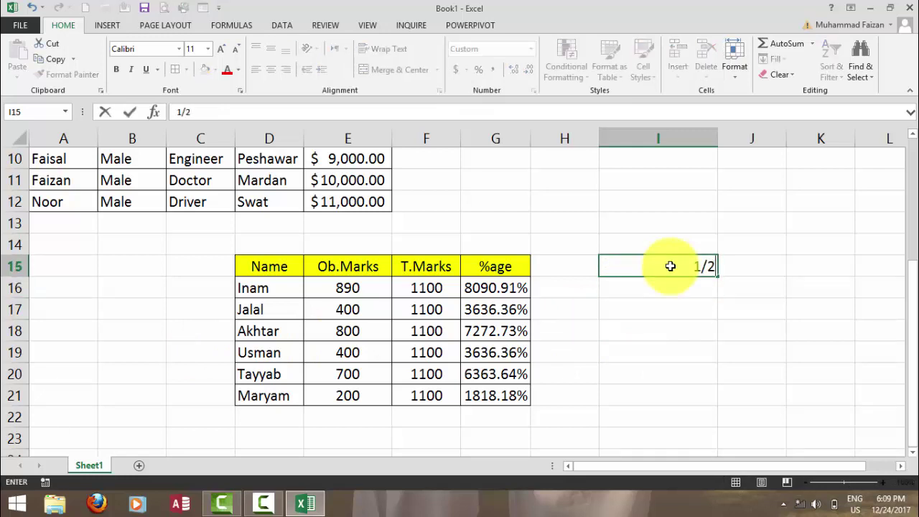
{"action": "key", "text": "Return"}
{"action": "left_click", "coordinate": [670, 266]}
{"action": "left_click", "coordinate": [530, 48]}
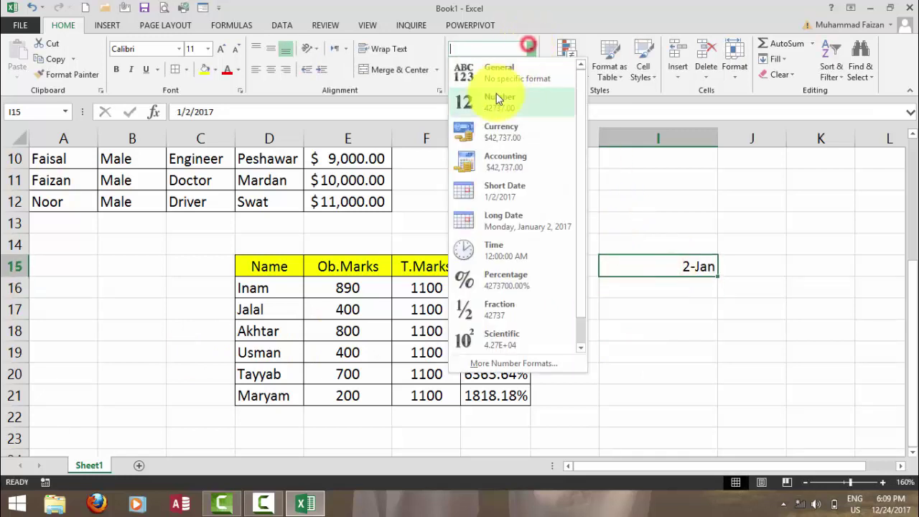
{"action": "left_click", "coordinate": [502, 63]}
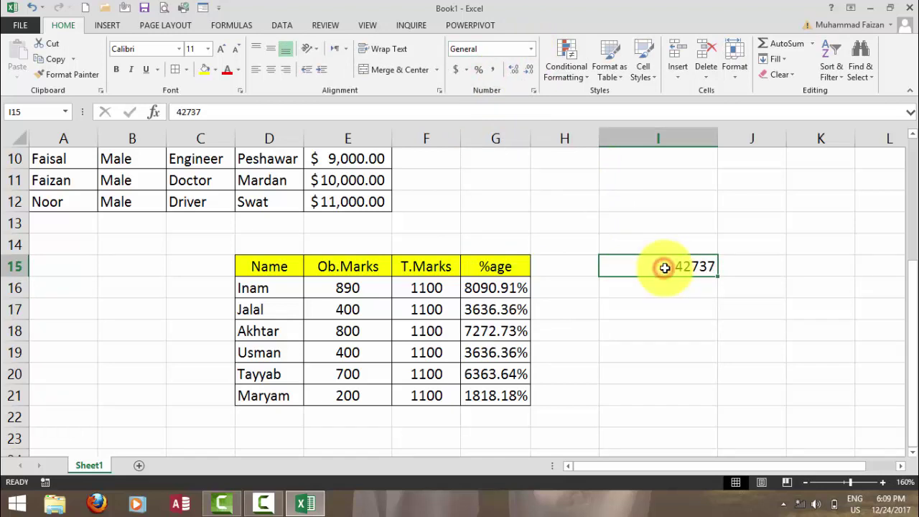
{"action": "mouse_move", "coordinate": [664, 267]}
{"action": "left_mouse_down"}
{"action": "mouse_move", "coordinate": [577, 319]}
{"action": "mouse_move", "coordinate": [167, 282]}
{"action": "left_mouse_up"}
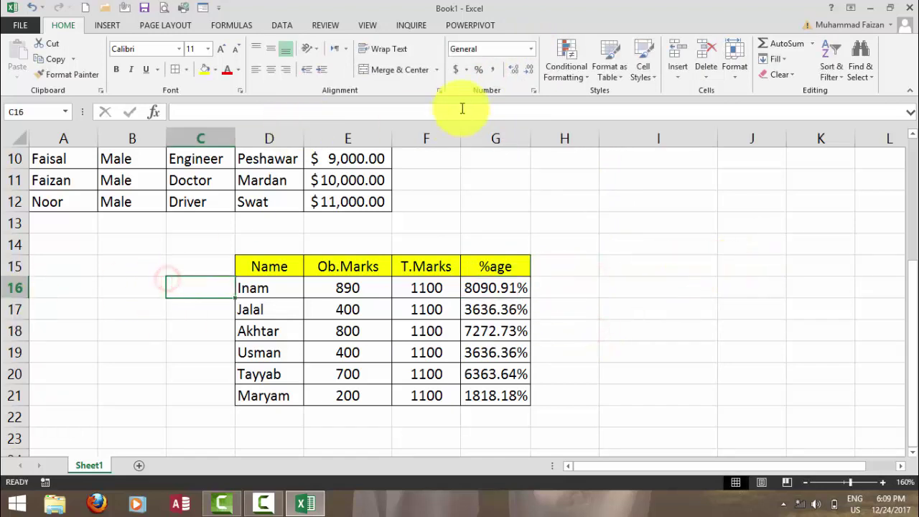
- Set B16 to Fraction format and enter 1/2
{"action": "left_click", "coordinate": [530, 48]}
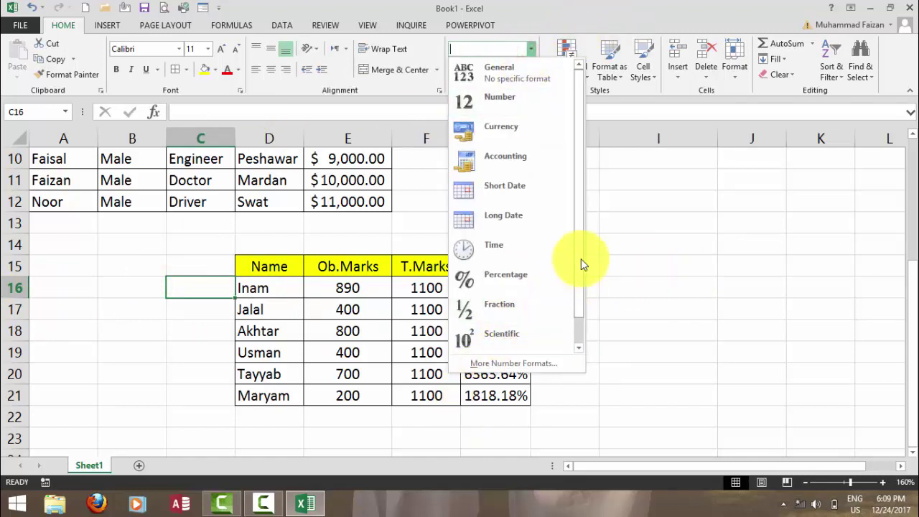
{"action": "scroll", "coordinate": [581, 287], "scroll_direction": "down", "scroll_amount": 1}
{"action": "left_click", "coordinate": [129, 293]}
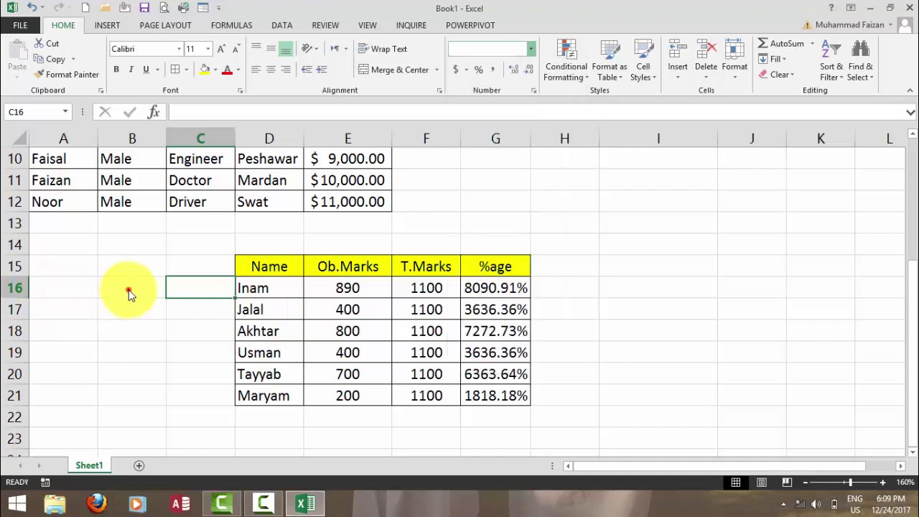
{"action": "left_click", "coordinate": [129, 293]}
{"action": "left_click", "coordinate": [531, 48]}
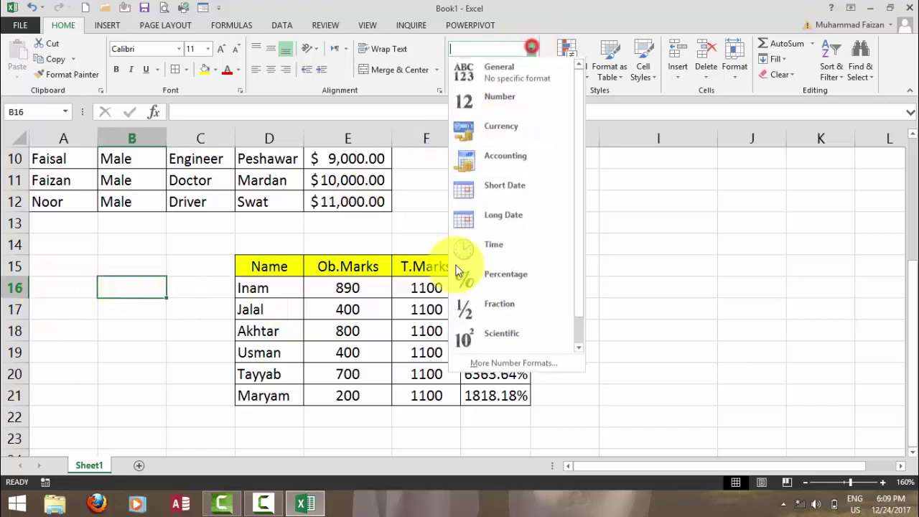
{"action": "left_click", "coordinate": [491, 307]}
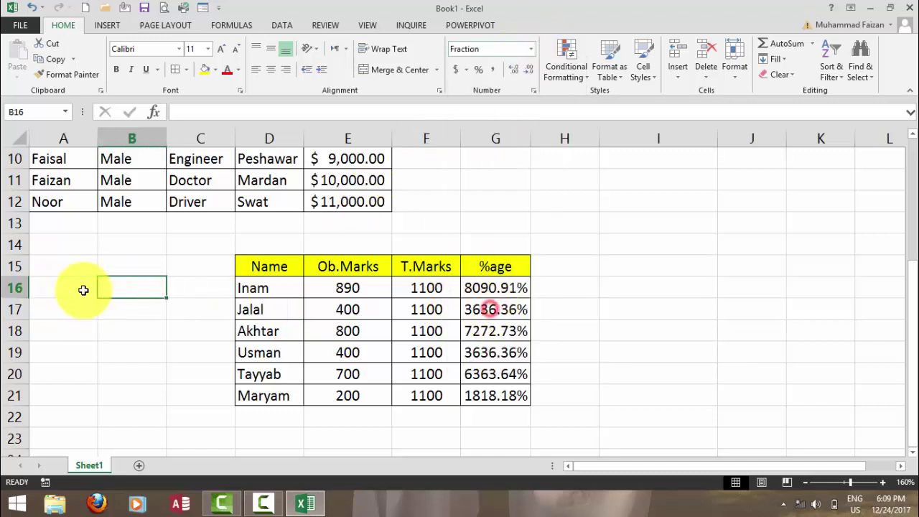
{"action": "type", "text": "1/2"}
{"action": "key", "text": "Return"}
{"action": "left_click", "coordinate": [124, 288]}
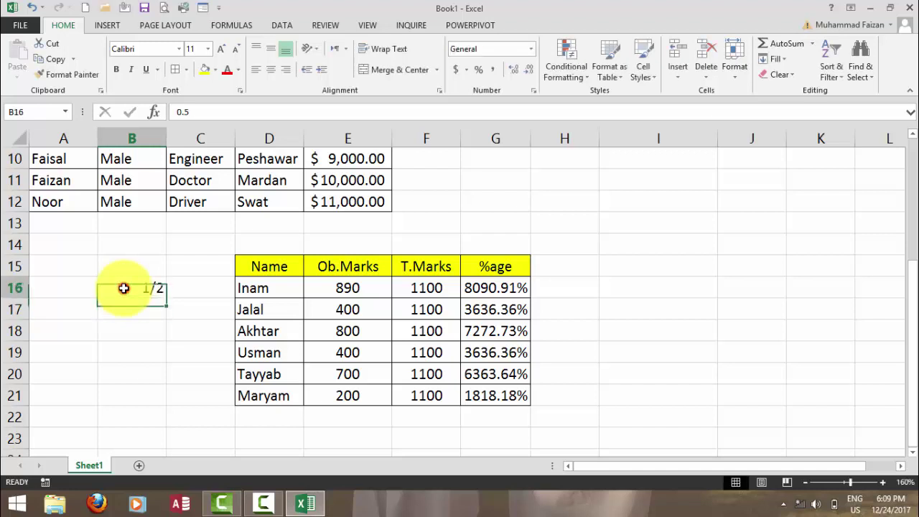
- Enter 1/2 in unformatted B18 for comparison, which becomes 2-Jan, then recheck B16's format
{"action": "left_click", "coordinate": [130, 328]}
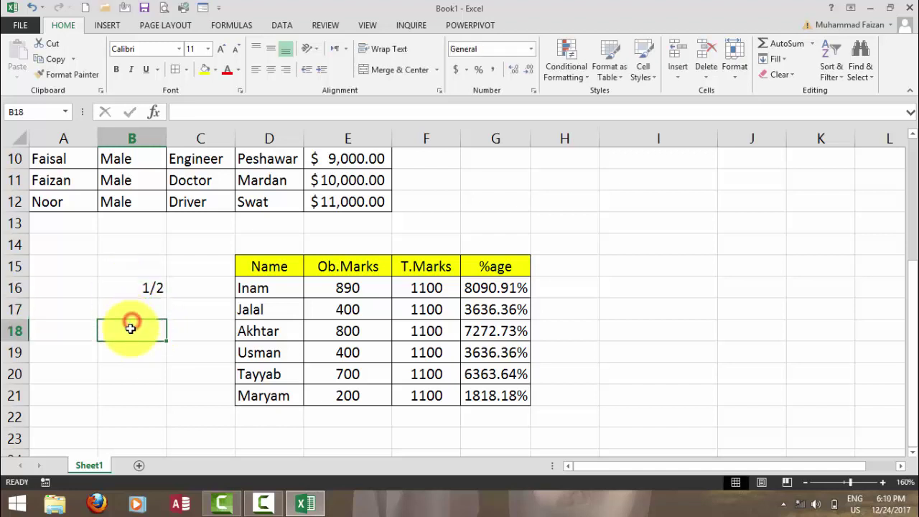
{"action": "type", "text": "1/2"}
{"action": "key", "text": "Return"}
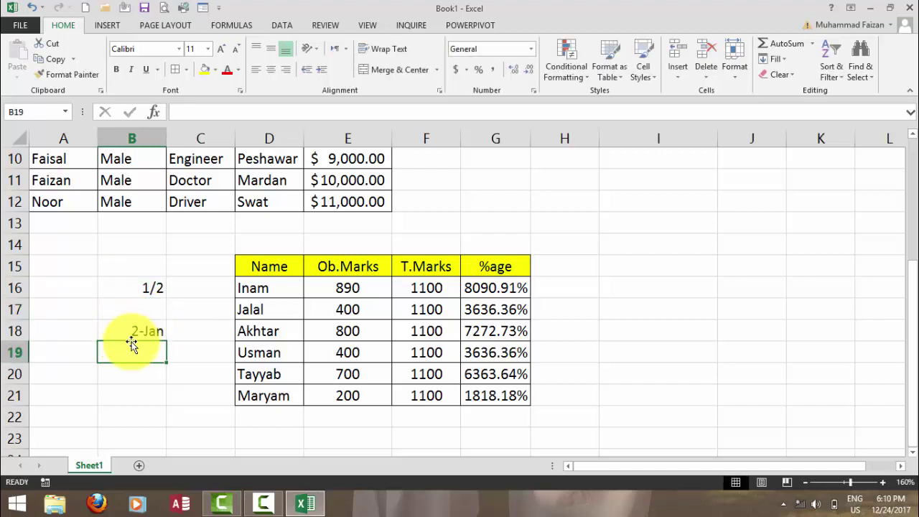
{"action": "left_click", "coordinate": [131, 336]}
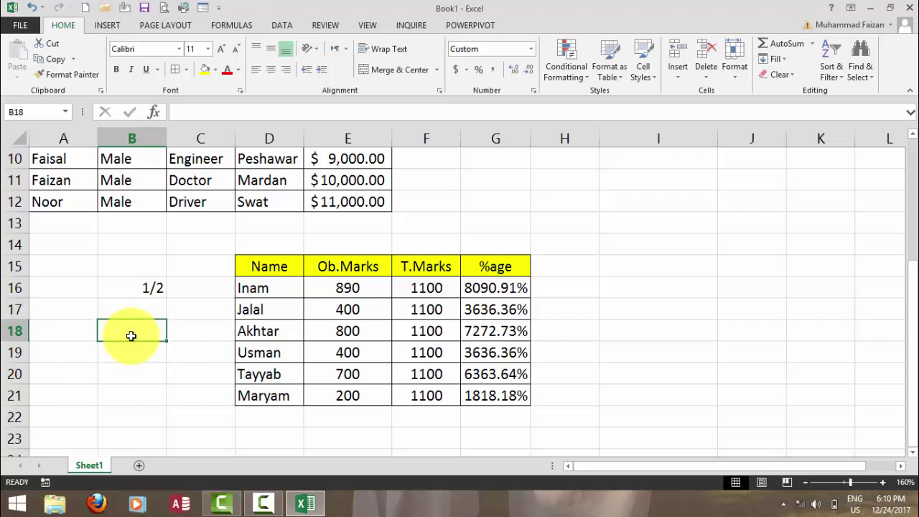
{"action": "left_click", "coordinate": [132, 286]}
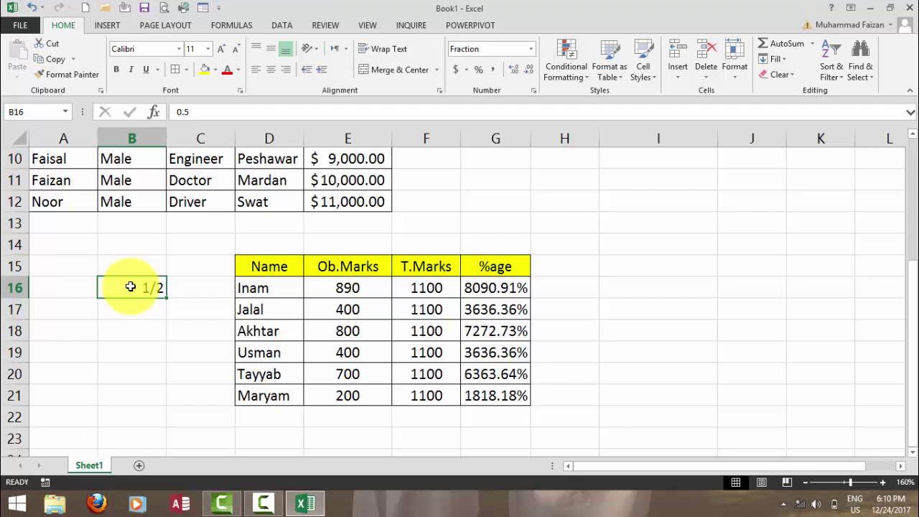
{"action": "left_click", "coordinate": [529, 50]}
{"action": "scroll", "coordinate": [529, 301], "scroll_direction": "down", "scroll_amount": 1}
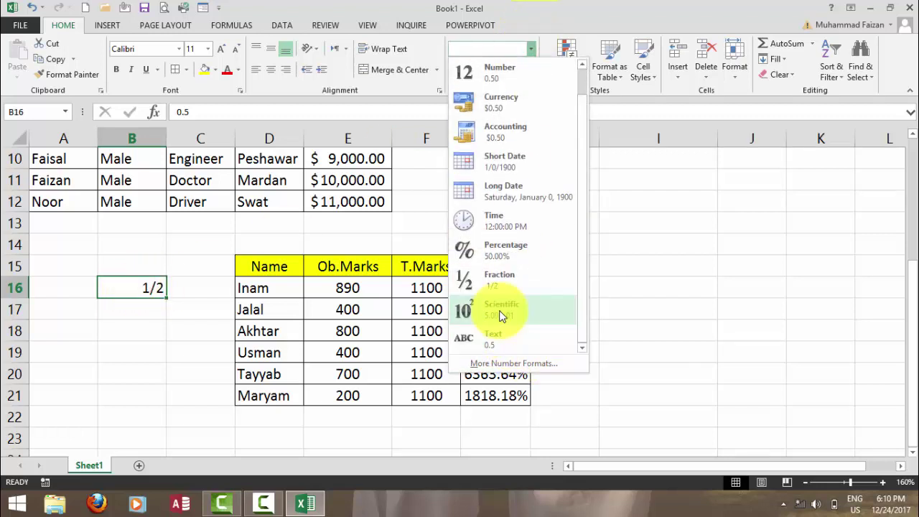
{"action": "left_click", "coordinate": [623, 312]}
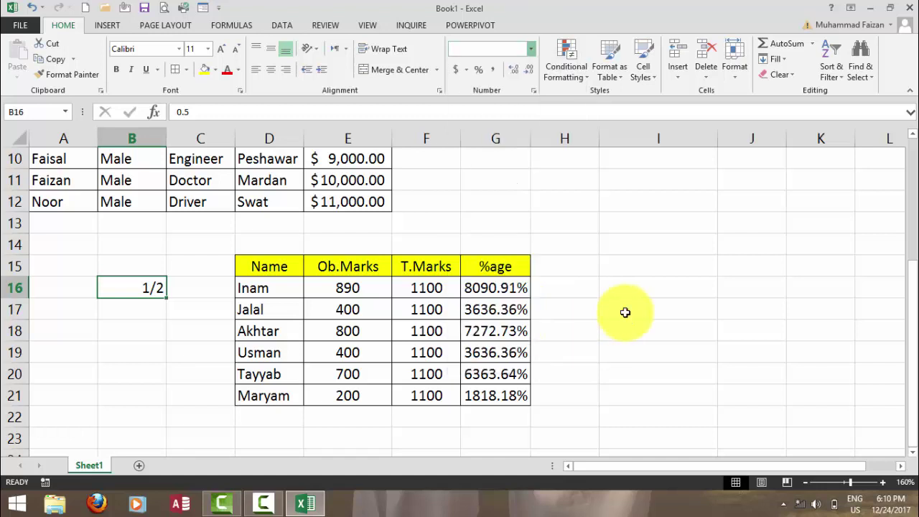
{"action": "left_click", "coordinate": [620, 246]}
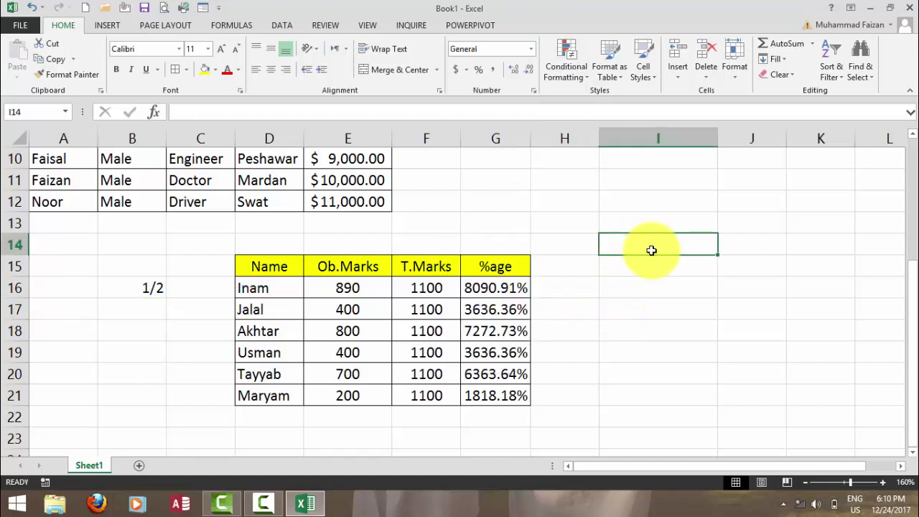
- Enter 10000 in I14 and show it in Scientific format as 1.00E+04
{"action": "type", "text": "10000"}
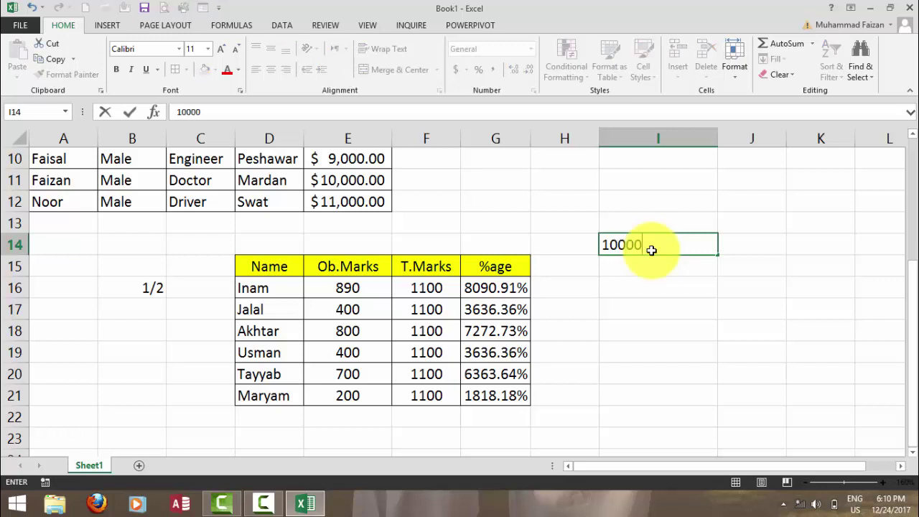
{"action": "key", "text": "Return"}
{"action": "left_click", "coordinate": [638, 246]}
{"action": "left_click", "coordinate": [532, 49]}
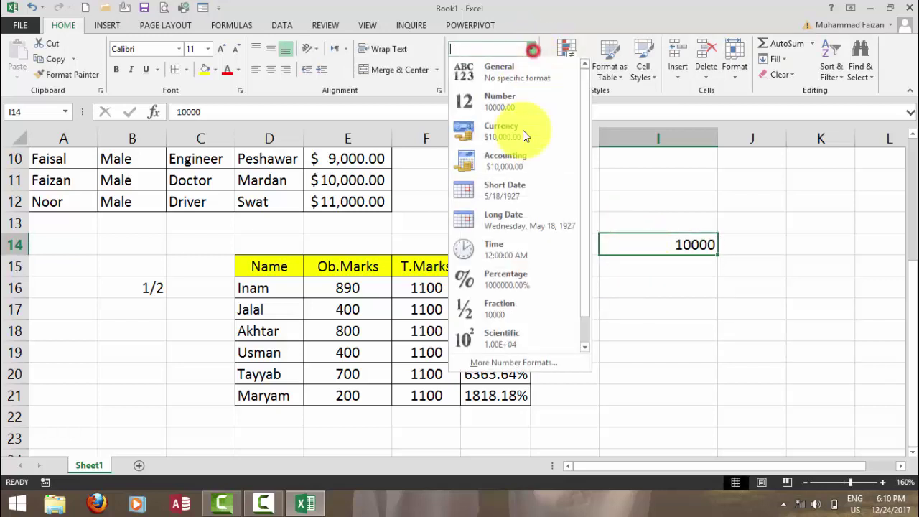
{"action": "left_click", "coordinate": [518, 338]}
{"action": "left_click", "coordinate": [666, 324]}
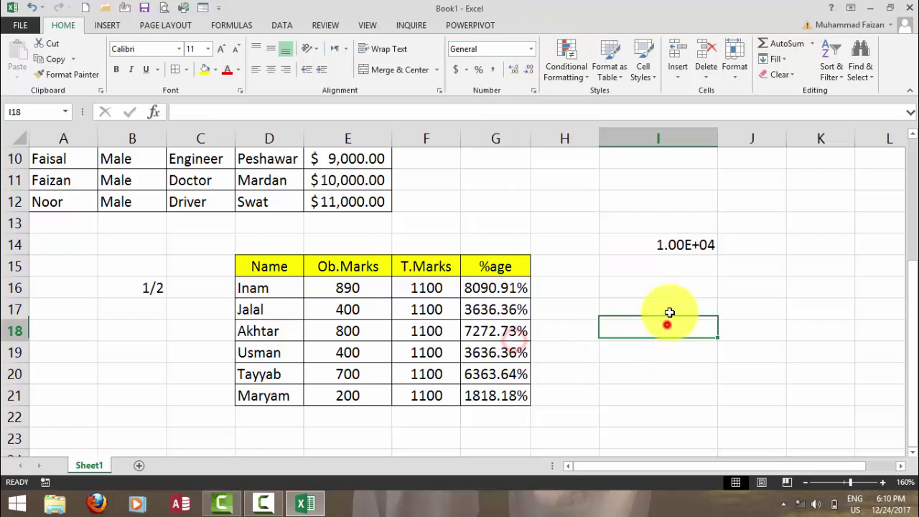
- Change I14 to Text format so it shows plain 10000
{"action": "left_click", "coordinate": [676, 245]}
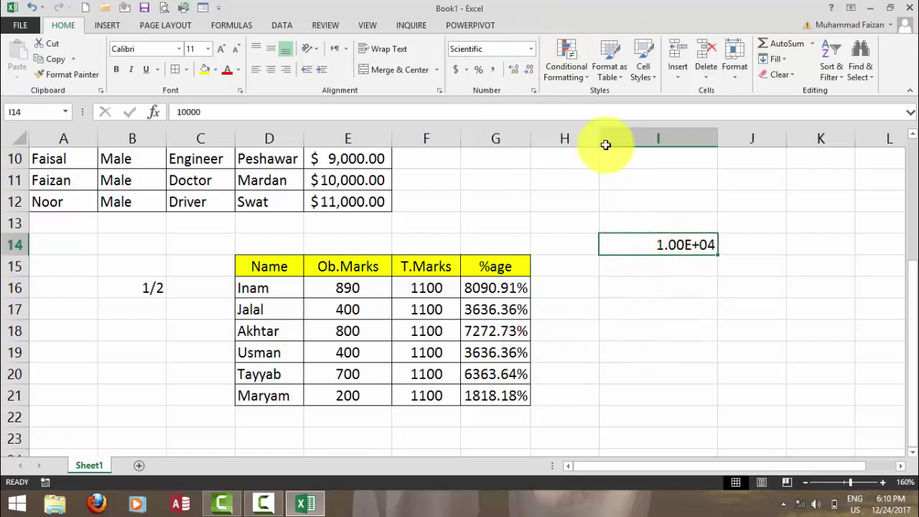
{"action": "left_click", "coordinate": [531, 49]}
{"action": "scroll", "coordinate": [585, 248], "scroll_direction": "down", "scroll_amount": 1}
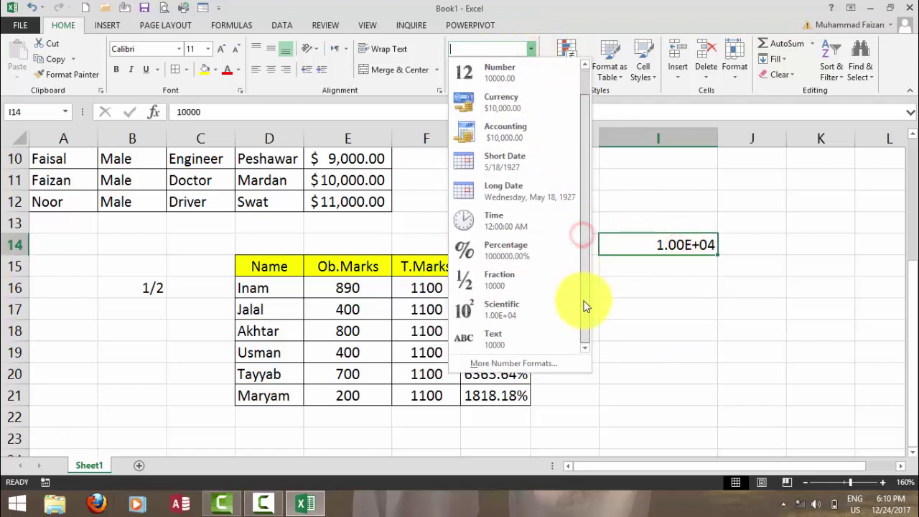
{"action": "left_click", "coordinate": [477, 343]}
{"action": "left_click", "coordinate": [643, 307]}
{"action": "left_click", "coordinate": [641, 245]}
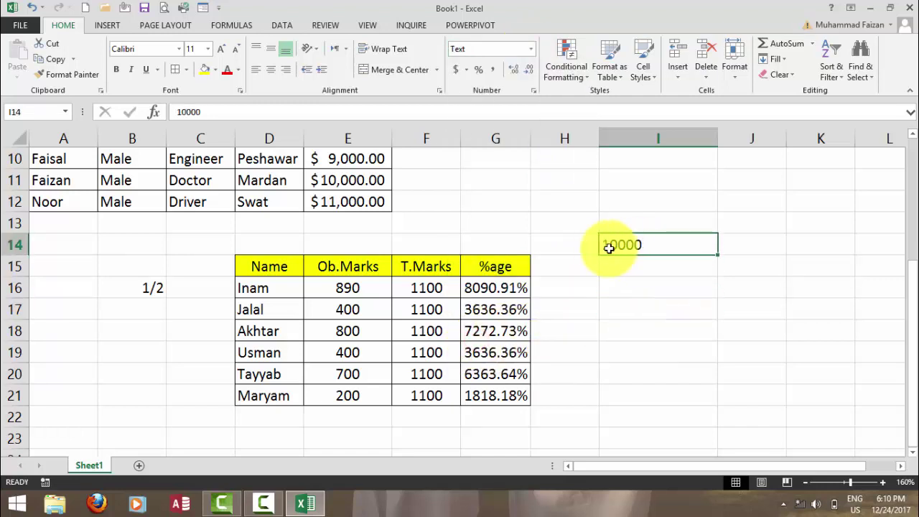
{"action": "left_click", "coordinate": [630, 270]}
{"action": "left_click", "coordinate": [631, 246]}
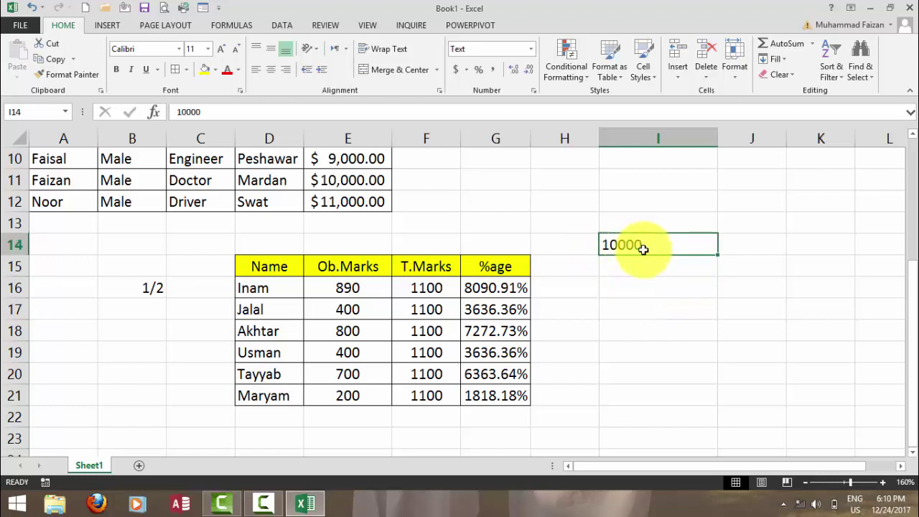
{"action": "left_click", "coordinate": [531, 49]}
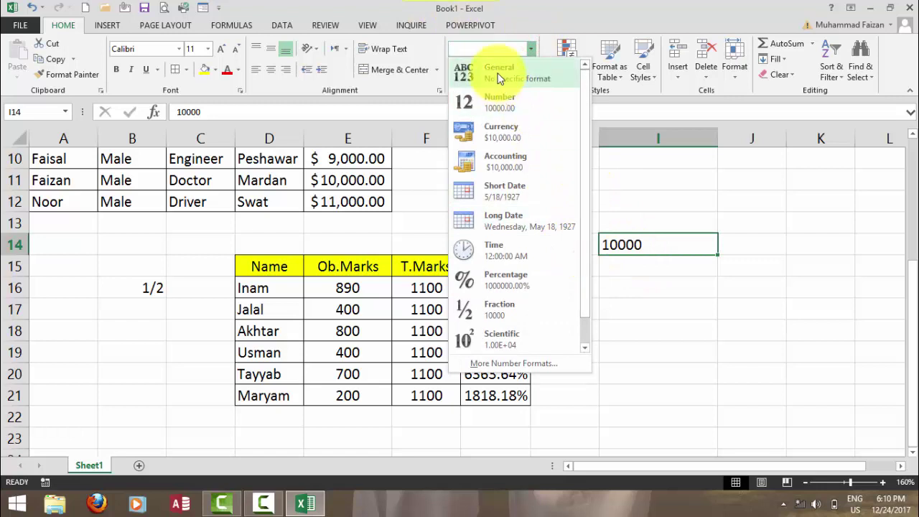
- Apply General format to cell I14 and to the %age values G16:G21
{"action": "left_click", "coordinate": [517, 72]}
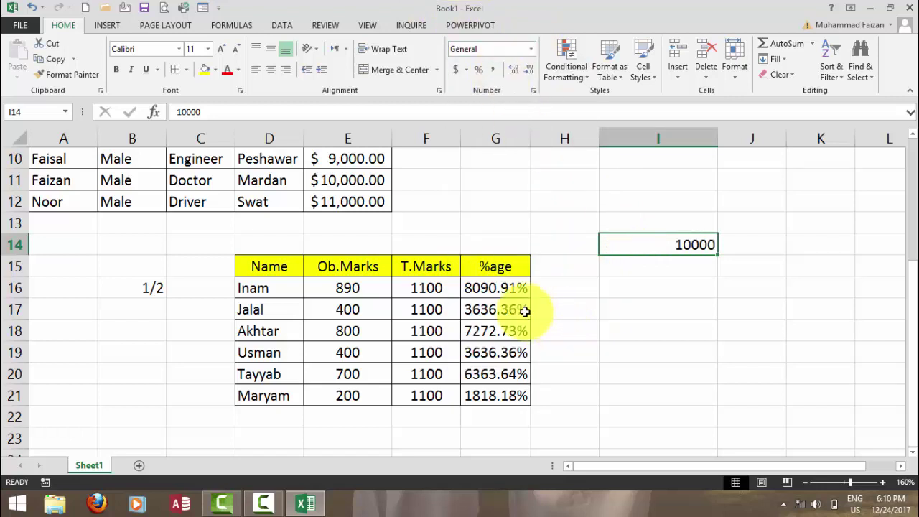
{"action": "left_click_drag", "start_coordinate": [502, 288], "coordinate": [502, 395]}
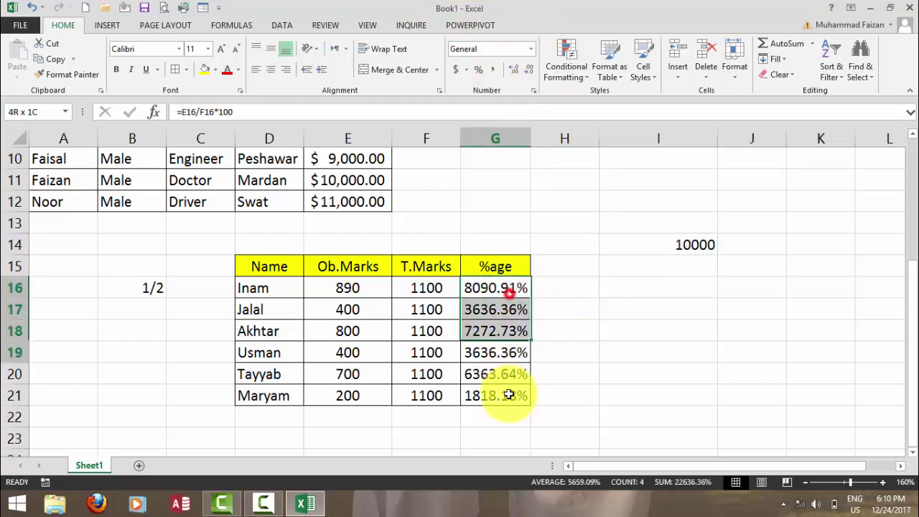
{"action": "left_click", "coordinate": [533, 49]}
{"action": "left_click", "coordinate": [495, 74]}
- Browse the number format and accounting currency lists without applying, then select salaries E2:E12
{"action": "left_click", "coordinate": [550, 223]}
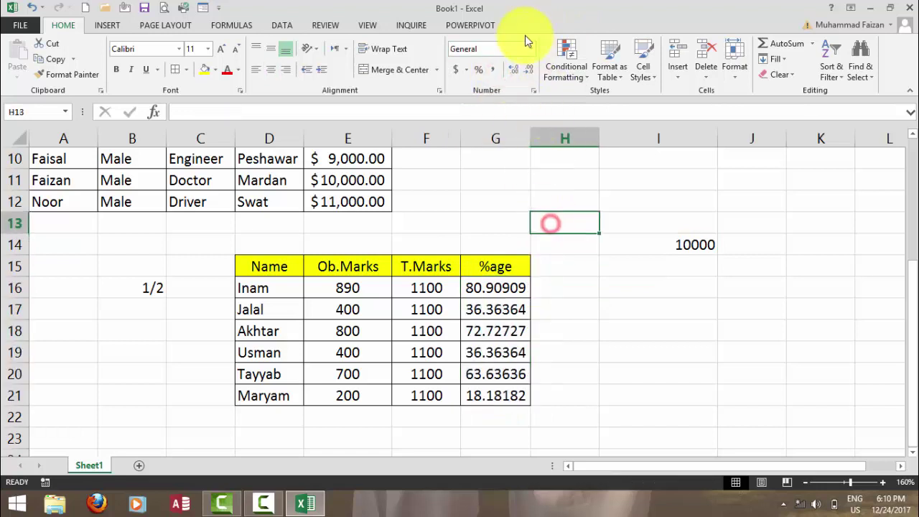
{"action": "left_click", "coordinate": [532, 49]}
{"action": "left_click", "coordinate": [610, 304]}
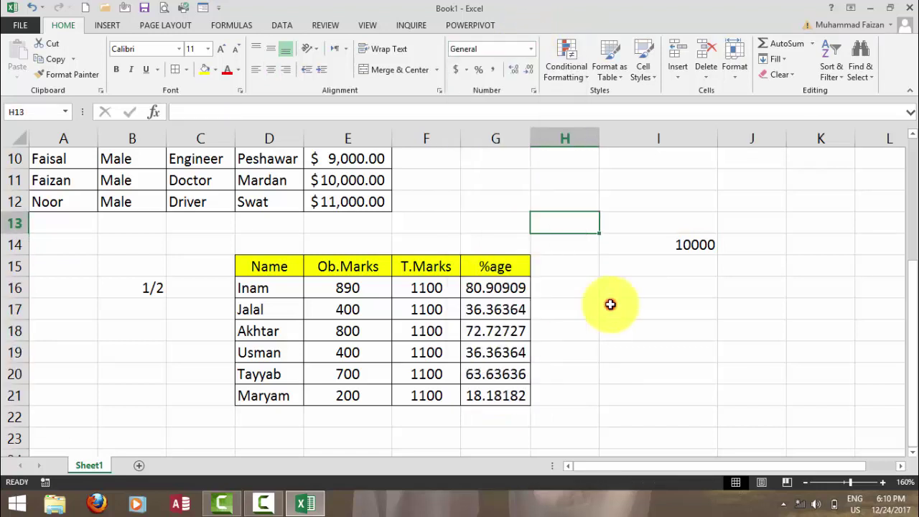
{"action": "left_click", "coordinate": [466, 69]}
{"action": "left_click", "coordinate": [437, 214]}
{"action": "scroll", "coordinate": [346, 266], "scroll_direction": "up", "scroll_amount": 3}
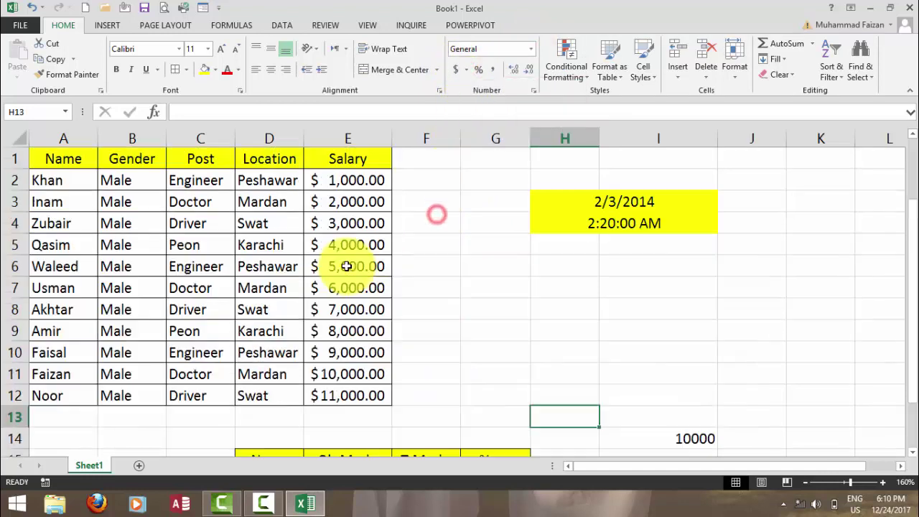
{"action": "left_click_drag", "start_coordinate": [328, 180], "coordinate": [344, 394]}
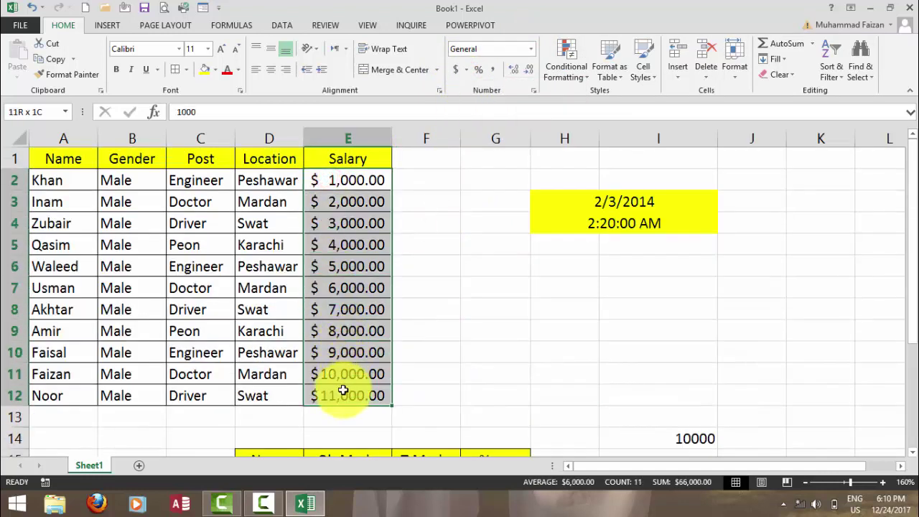
- Cycle the salaries through £, € and fr. accounting to ¥ Chinese, then apply Percent Style
{"action": "left_click", "coordinate": [467, 70]}
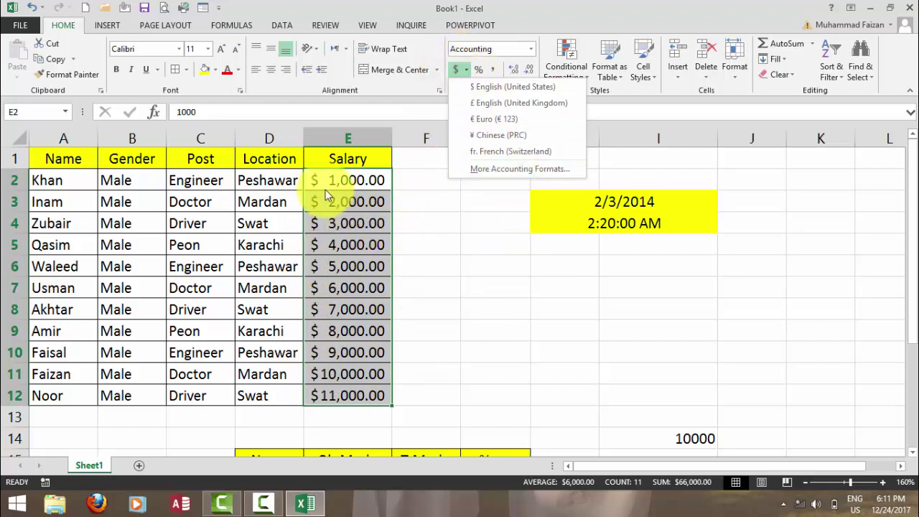
{"action": "left_click", "coordinate": [486, 106]}
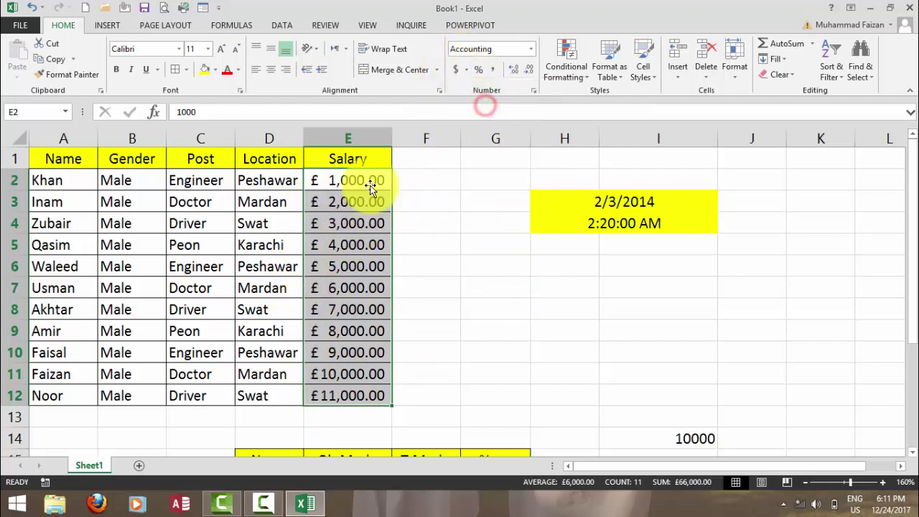
{"action": "left_click", "coordinate": [466, 70]}
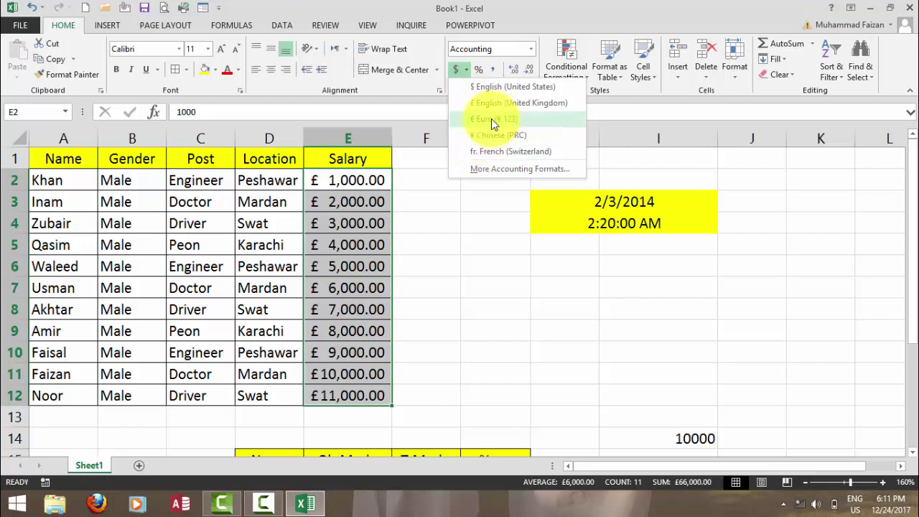
{"action": "left_click", "coordinate": [492, 115]}
{"action": "left_click", "coordinate": [467, 69]}
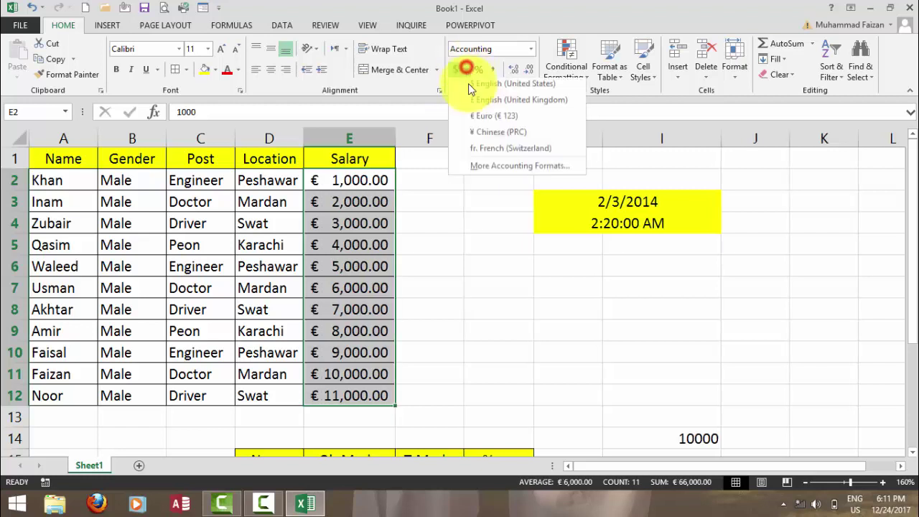
{"action": "left_click", "coordinate": [480, 148]}
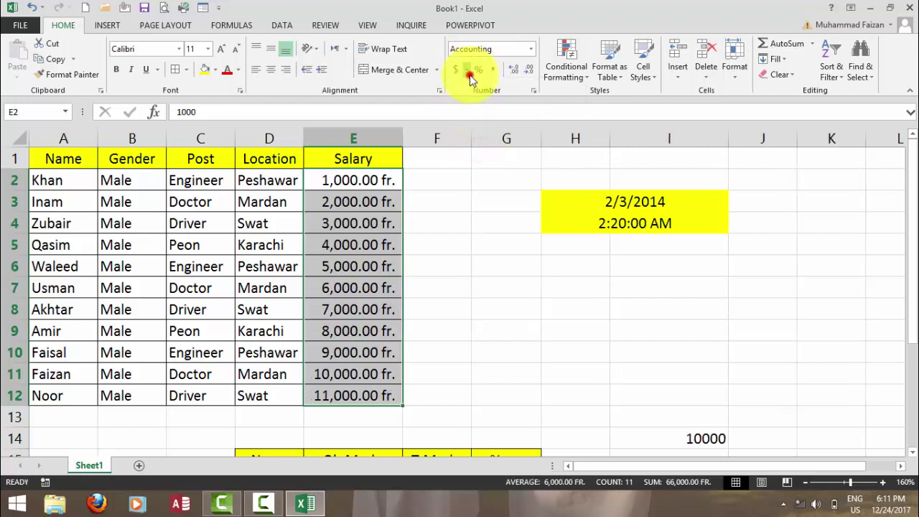
{"action": "left_click", "coordinate": [467, 69]}
{"action": "left_click", "coordinate": [482, 138]}
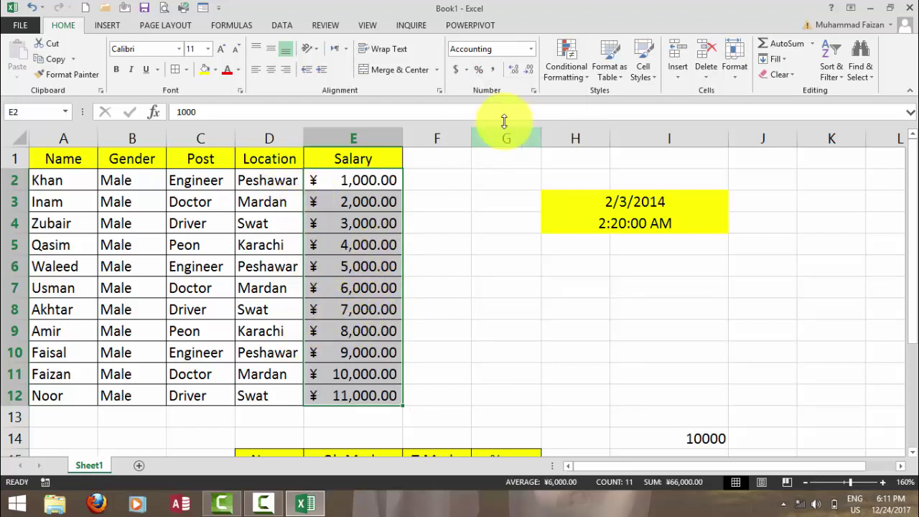
{"action": "left_click", "coordinate": [478, 69]}
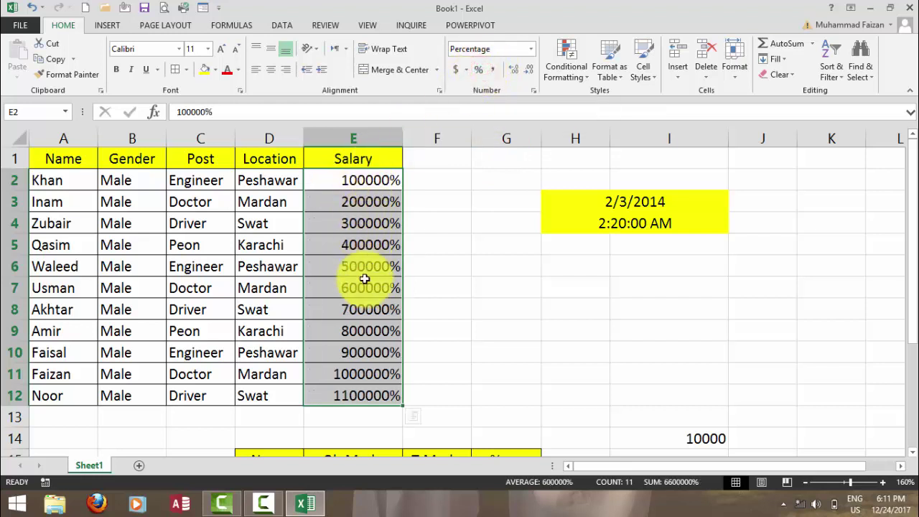
- Undo Percent Style so the salaries return to ¥ accounting format
{"action": "key", "text": "ctrl+z"}
{"action": "scroll", "coordinate": [360, 352], "scroll_direction": "down", "scroll_amount": 4}
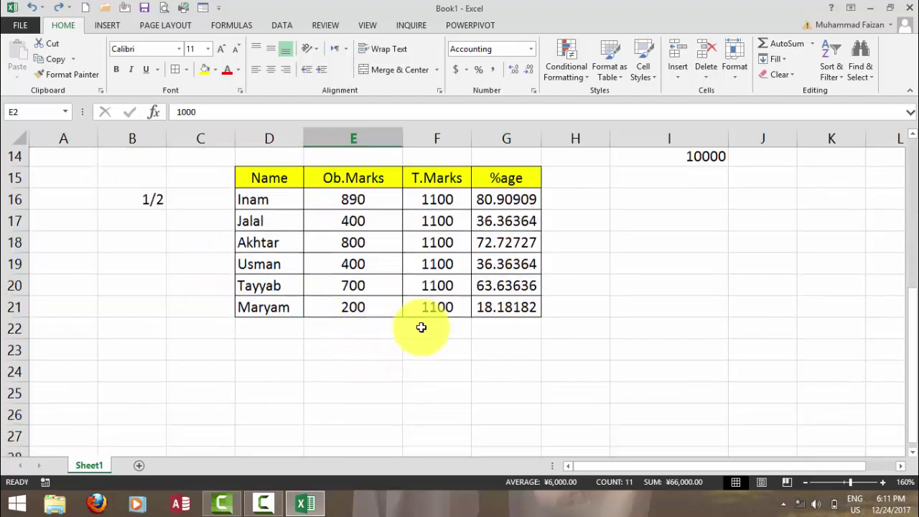
{"action": "scroll", "coordinate": [476, 205], "scroll_direction": "up", "scroll_amount": 1}
- Preview G16:G21 as percentages, then return them to General with Ctrl+Shift+~
{"action": "left_click_drag", "start_coordinate": [511, 289], "coordinate": [512, 395]}
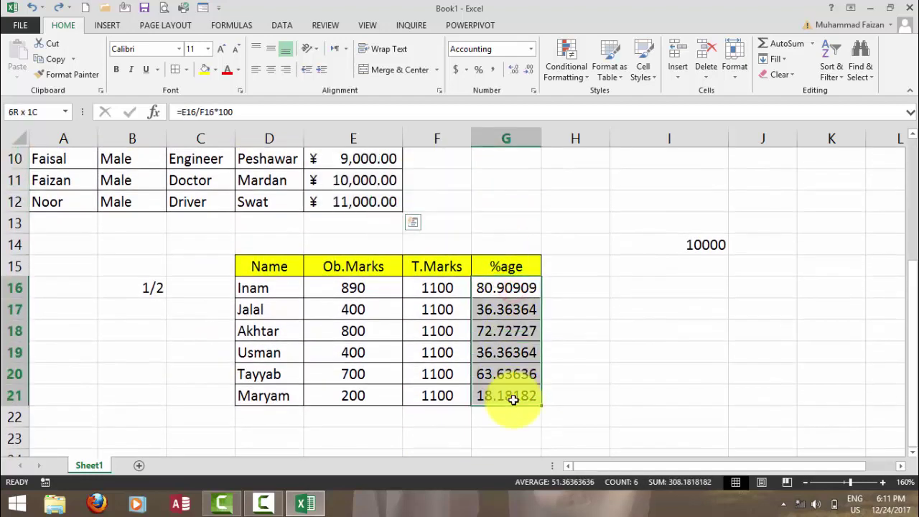
{"action": "scroll", "coordinate": [476, 258], "scroll_direction": "up", "scroll_amount": 3}
{"action": "left_click", "coordinate": [478, 70]}
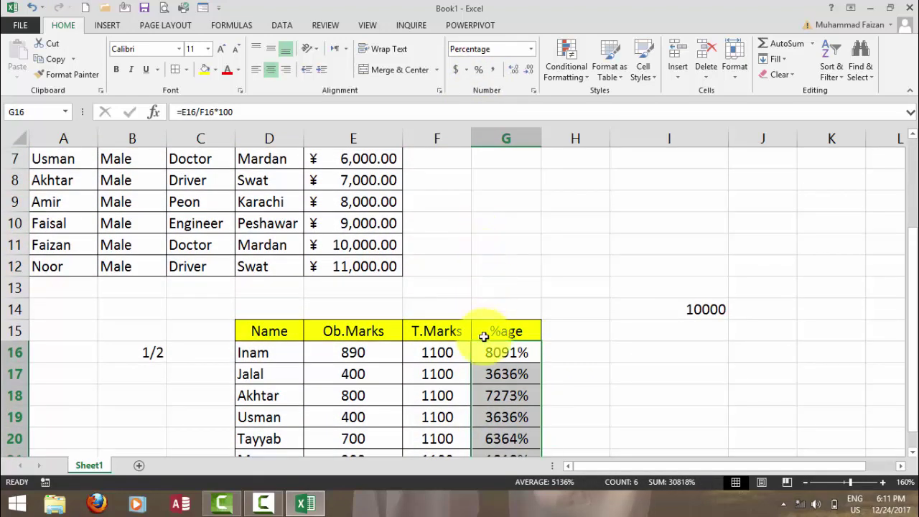
{"action": "scroll", "coordinate": [484, 268], "scroll_direction": "down", "scroll_amount": 1}
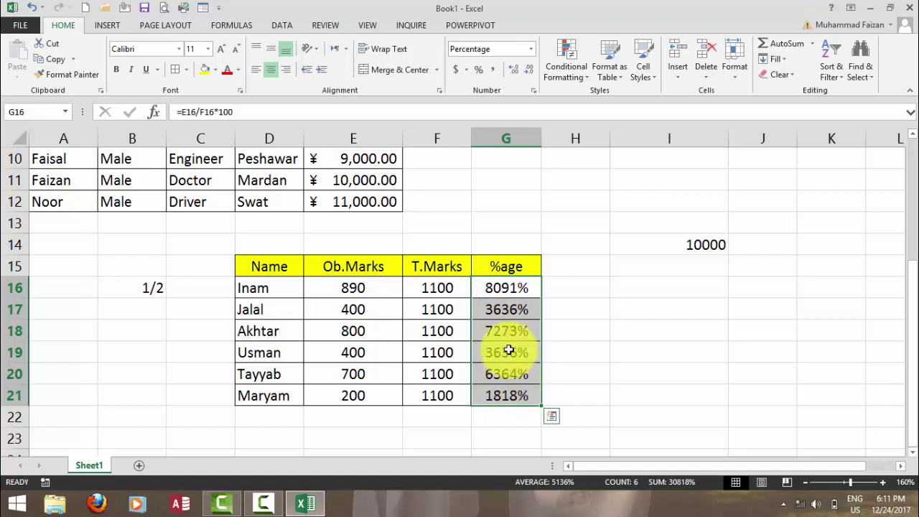
{"action": "key", "text": "ctrl+shift+asciitilde"}
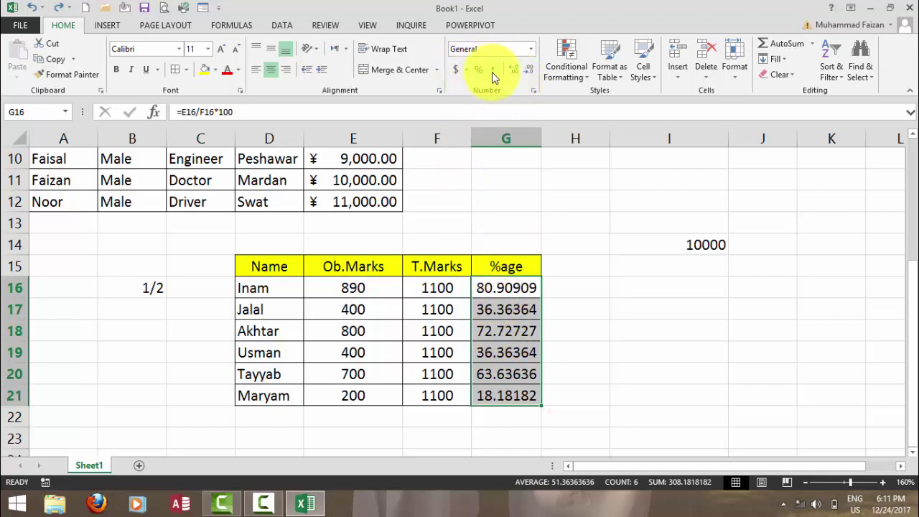
- Enter 100000 in I15 and give it Accounting number format
{"action": "left_click", "coordinate": [702, 305]}
{"action": "left_click", "coordinate": [687, 266]}
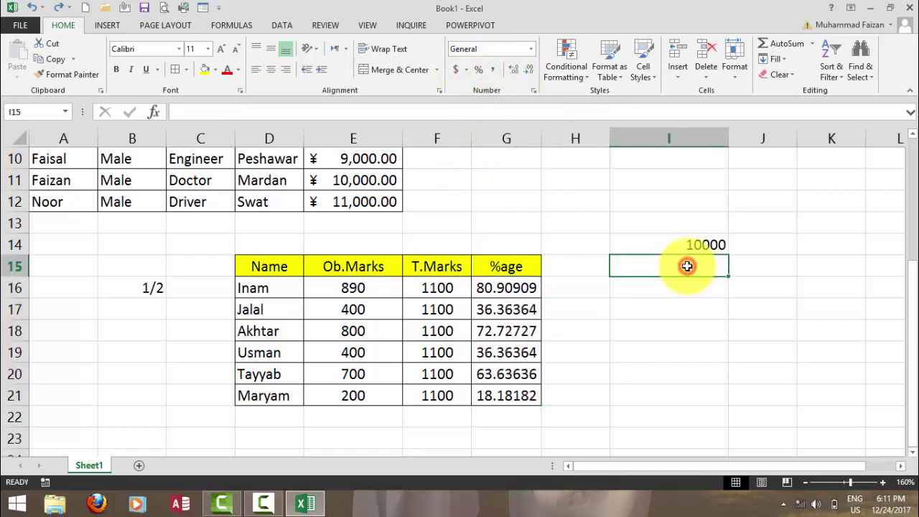
{"action": "type", "text": "100000"}
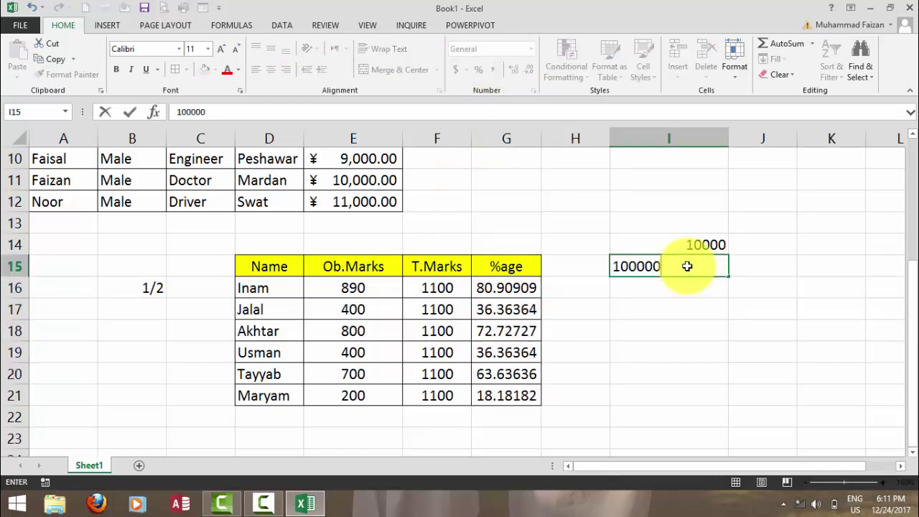
{"action": "key", "text": "Return"}
{"action": "left_click", "coordinate": [682, 266]}
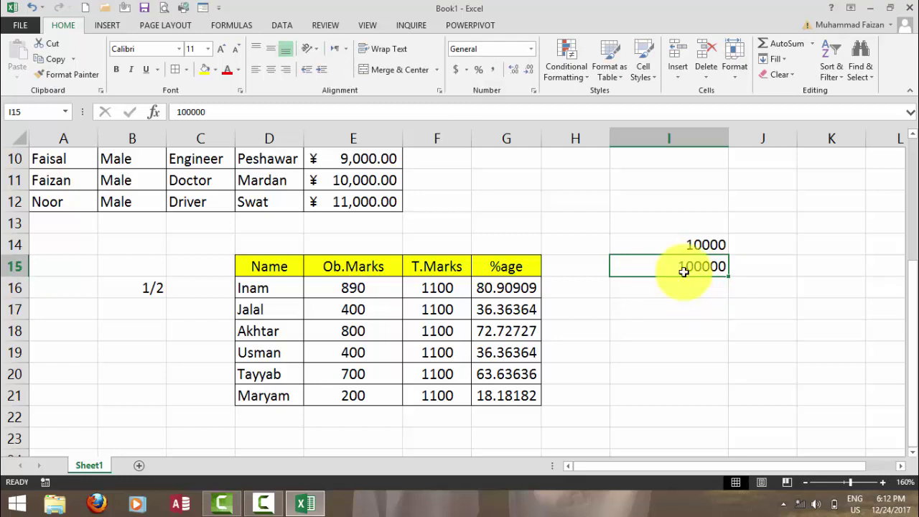
{"action": "left_click", "coordinate": [491, 70]}
{"action": "left_click", "coordinate": [669, 308]}
{"action": "left_click", "coordinate": [675, 271]}
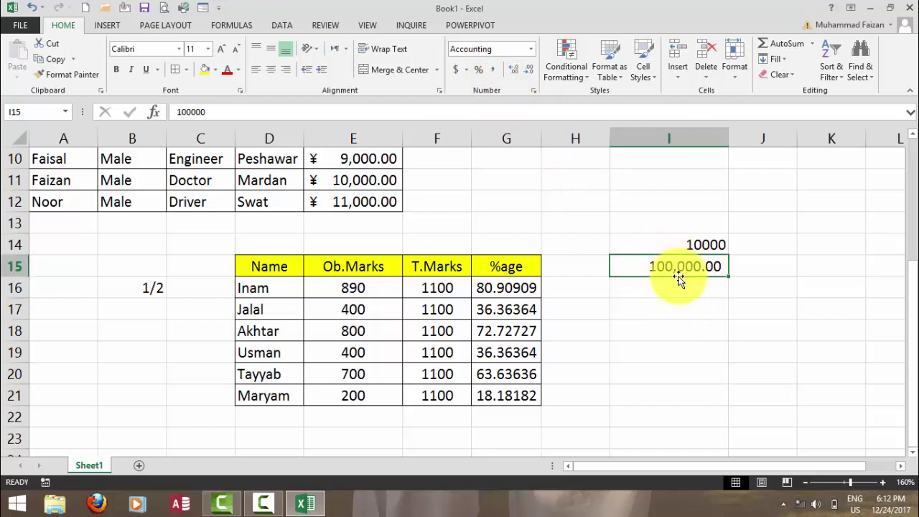
- Enter 1000000 in I16 and apply Comma Style so it reads 1,000,000.00
{"action": "left_click", "coordinate": [673, 287]}
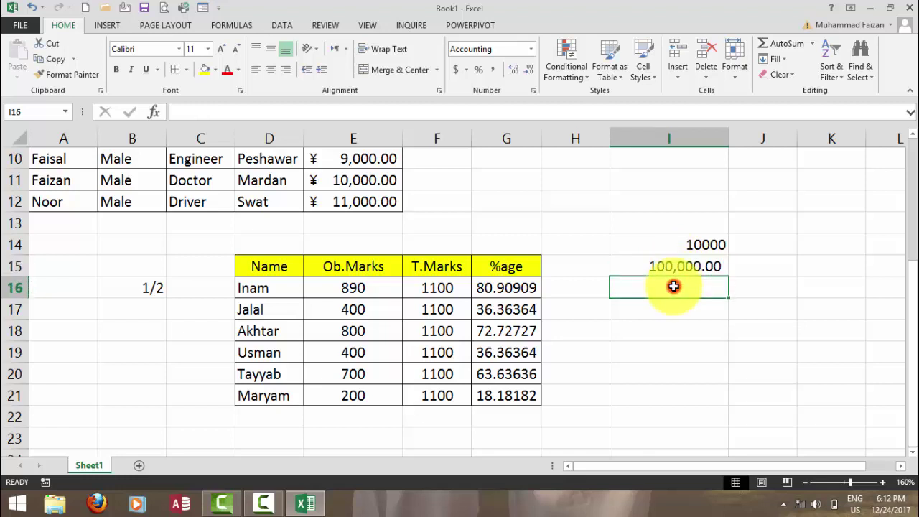
{"action": "type", "text": "1000000"}
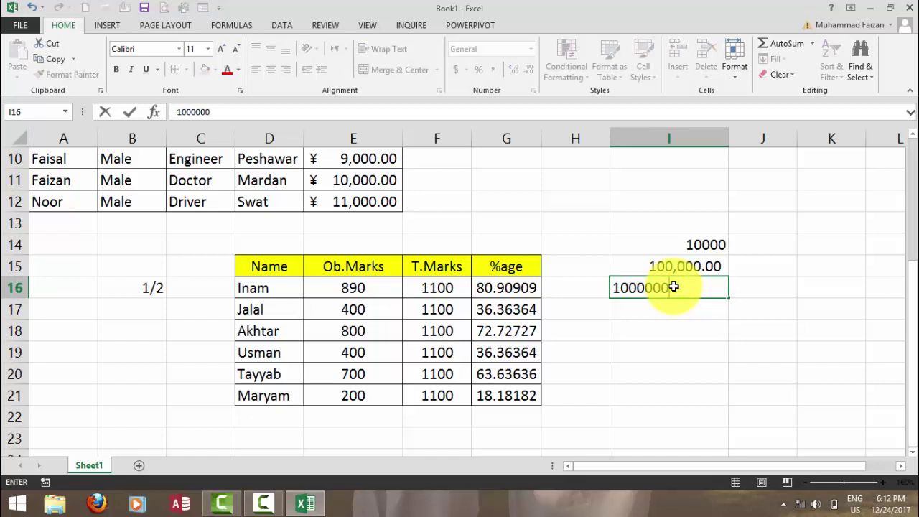
{"action": "key", "text": "Return"}
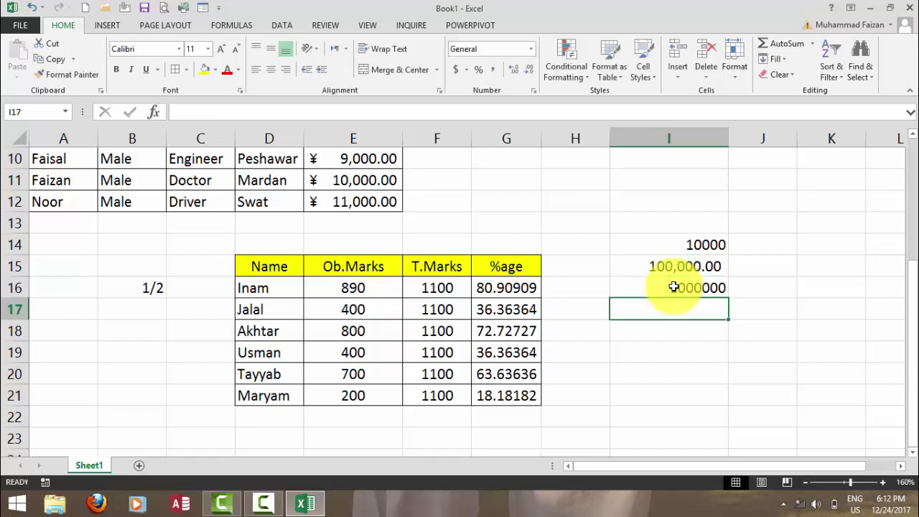
{"action": "left_click", "coordinate": [673, 286]}
{"action": "left_click", "coordinate": [493, 69]}
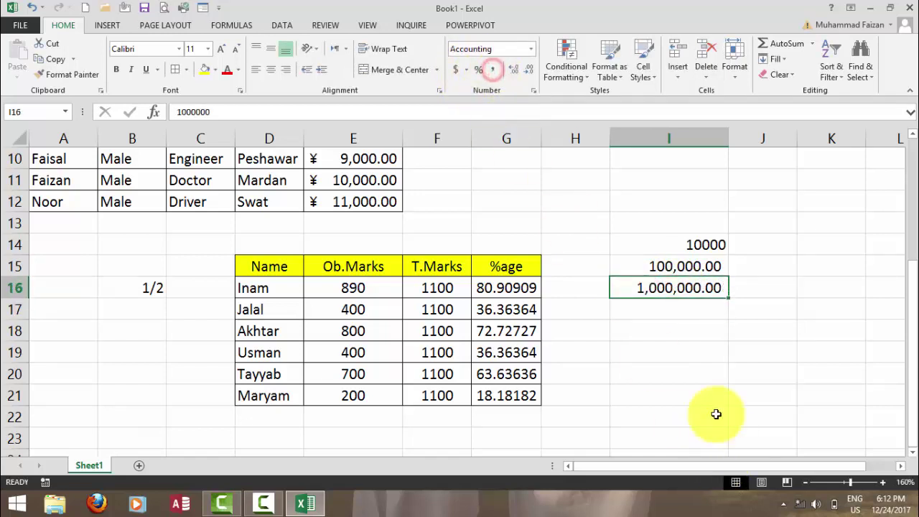
{"action": "left_click_drag", "start_coordinate": [668, 395], "coordinate": [713, 413]}
{"action": "left_click", "coordinate": [644, 293]}
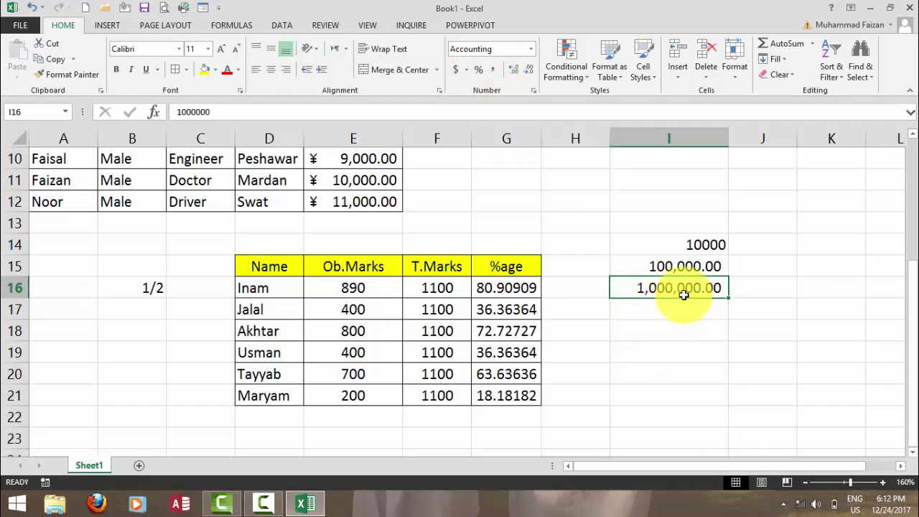
{"action": "left_click", "coordinate": [637, 316]}
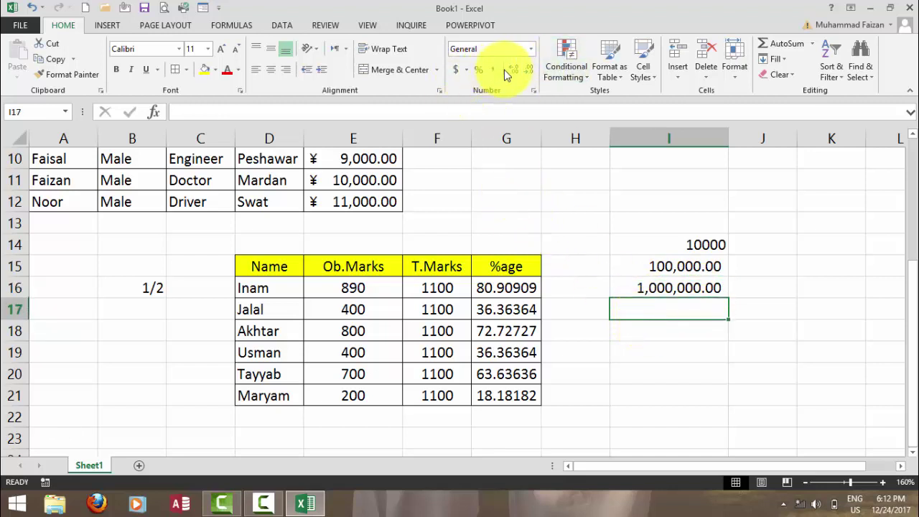
- Select G16 and adjust its decimal places with Decrease and Increase Decimal
{"action": "left_click", "coordinate": [512, 290]}
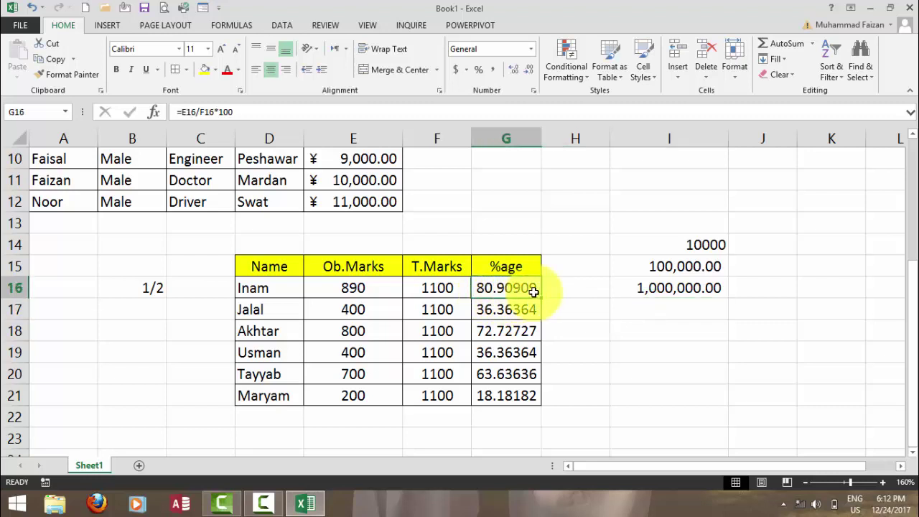
{"action": "left_click", "coordinate": [529, 74]}
{"action": "left_click", "coordinate": [529, 74]}
{"action": "left_click", "coordinate": [529, 74]}
{"action": "left_click", "coordinate": [529, 74]}
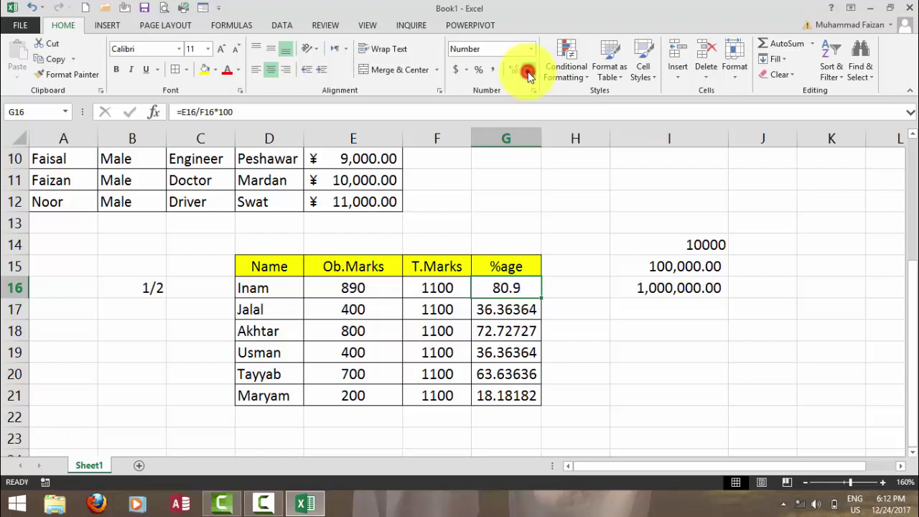
{"action": "left_click", "coordinate": [529, 74]}
{"action": "double_click", "coordinate": [515, 72]}
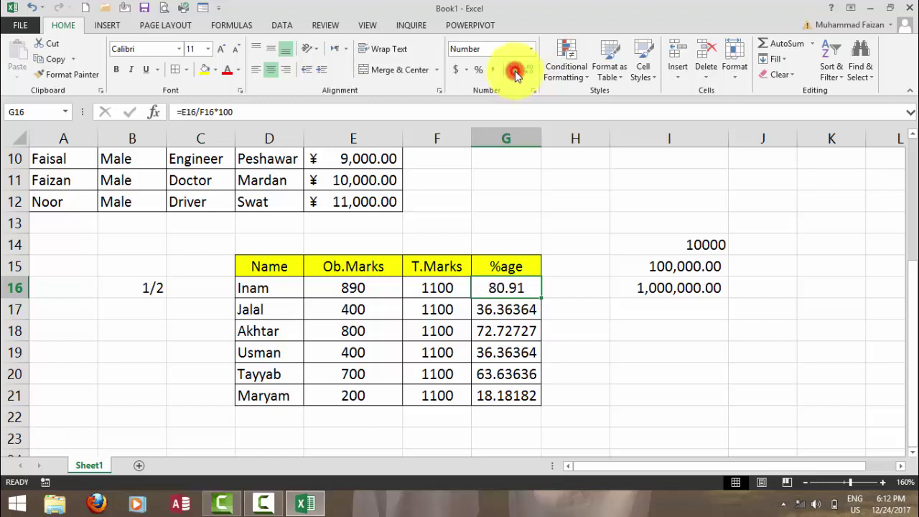
{"action": "double_click", "coordinate": [514, 72]}
{"action": "double_click", "coordinate": [515, 72]}
{"action": "double_click", "coordinate": [515, 72]}
{"action": "left_click", "coordinate": [515, 72]}
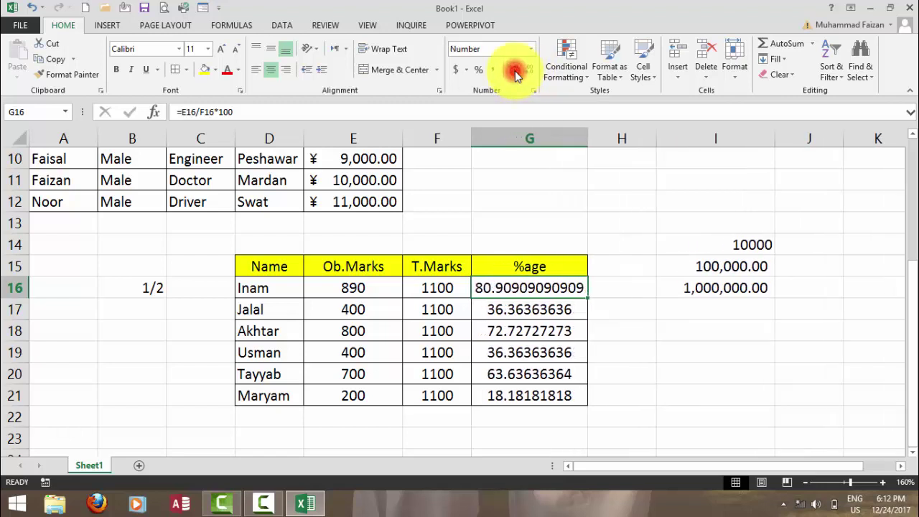
{"action": "left_click", "coordinate": [515, 72]}
{"action": "left_click", "coordinate": [515, 72]}
{"action": "left_click", "coordinate": [514, 72]}
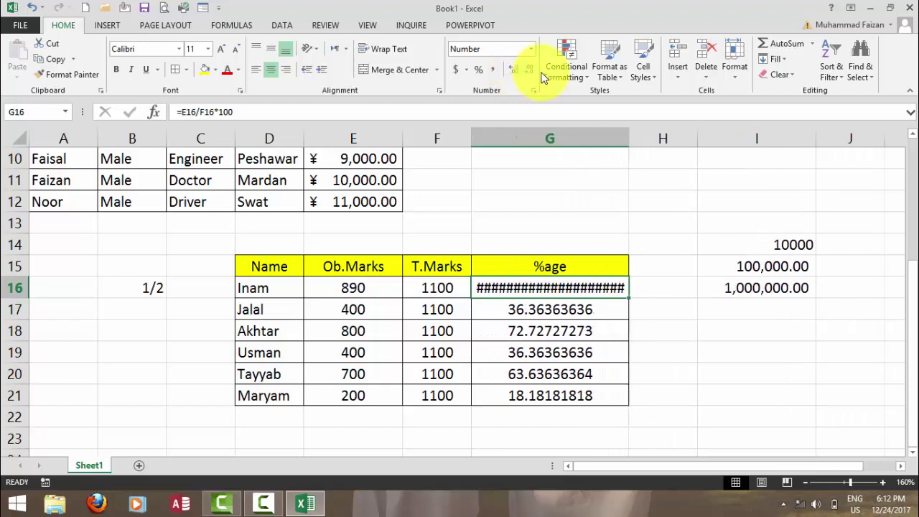
- Reduce G16 to two decimals so it shows 80.91, and resize column G
{"action": "left_click", "coordinate": [530, 72]}
{"action": "left_click", "coordinate": [530, 72]}
{"action": "left_click", "coordinate": [531, 74]}
{"action": "triple_click", "coordinate": [531, 72]}
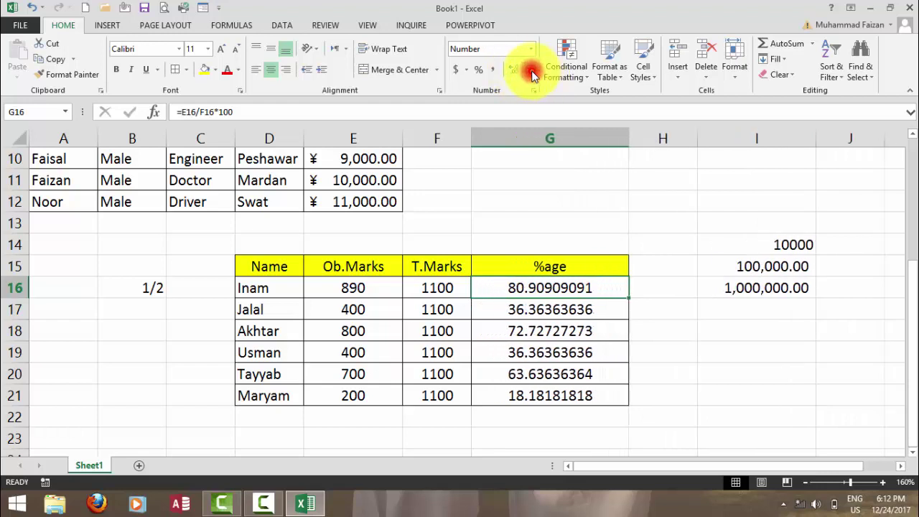
{"action": "double_click", "coordinate": [531, 72]}
{"action": "double_click", "coordinate": [531, 72]}
{"action": "double_click", "coordinate": [531, 72]}
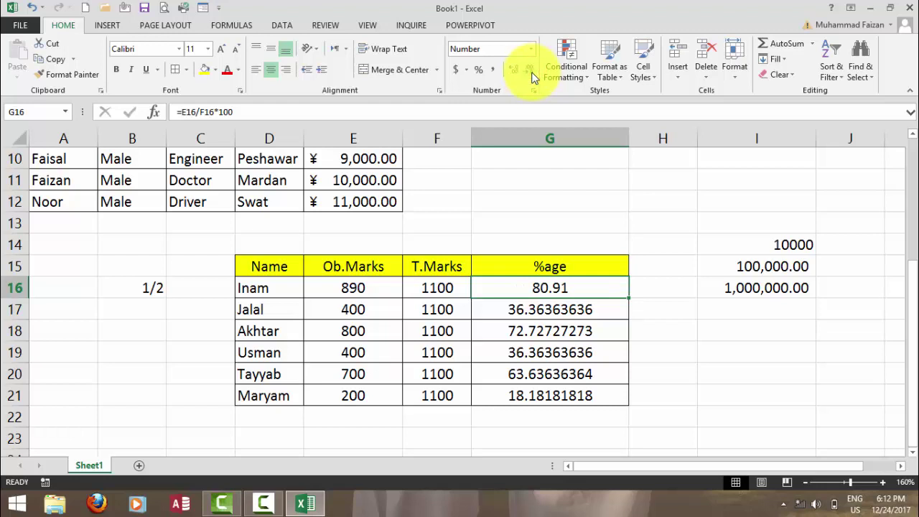
{"action": "left_click_drag", "start_coordinate": [629, 139], "coordinate": [566, 139]}
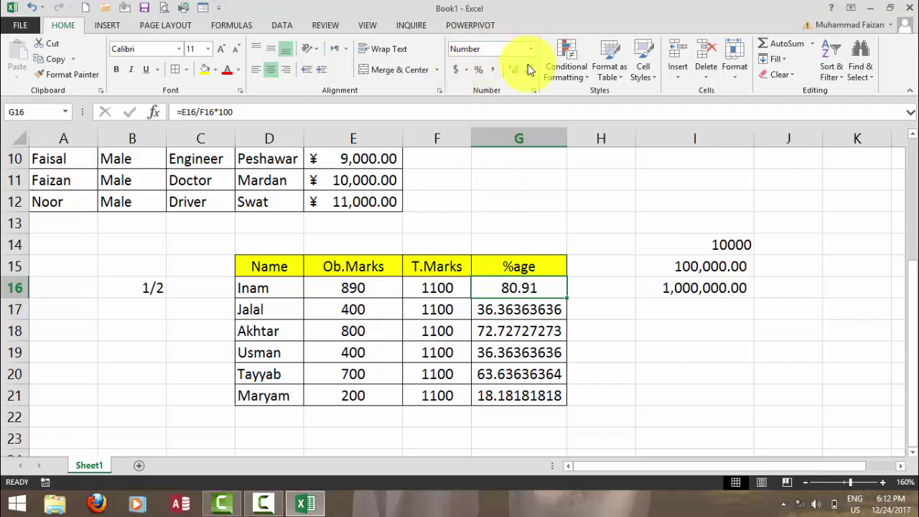
{"action": "left_click", "coordinate": [533, 93]}
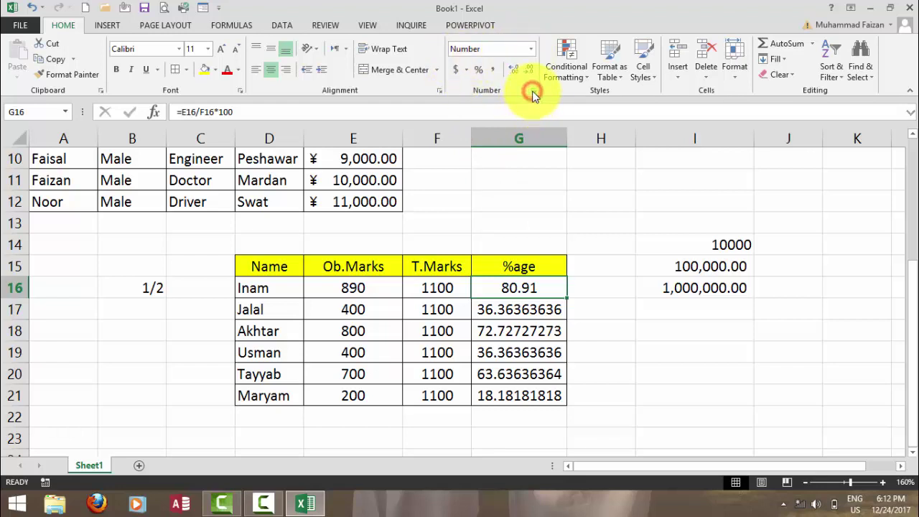
{"action": "left_click_drag", "start_coordinate": [476, 68], "coordinate": [624, 68]}
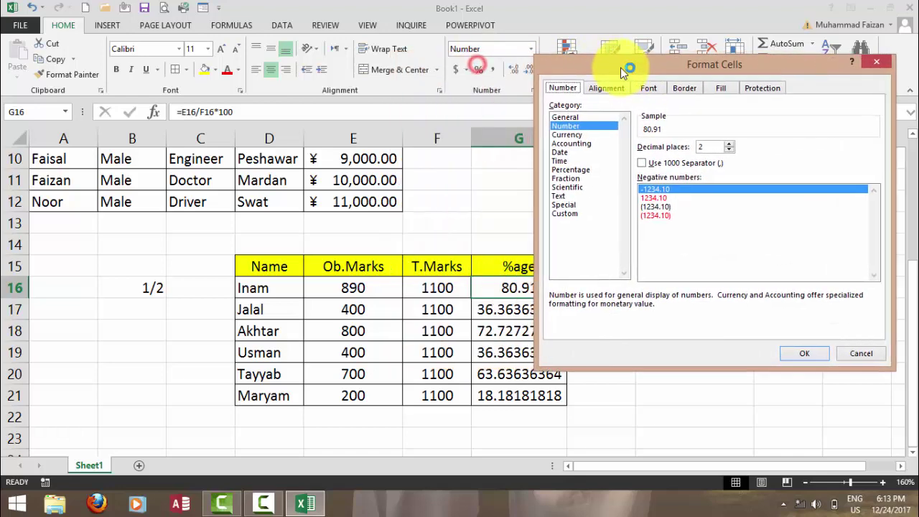
{"action": "left_click", "coordinate": [574, 119]}
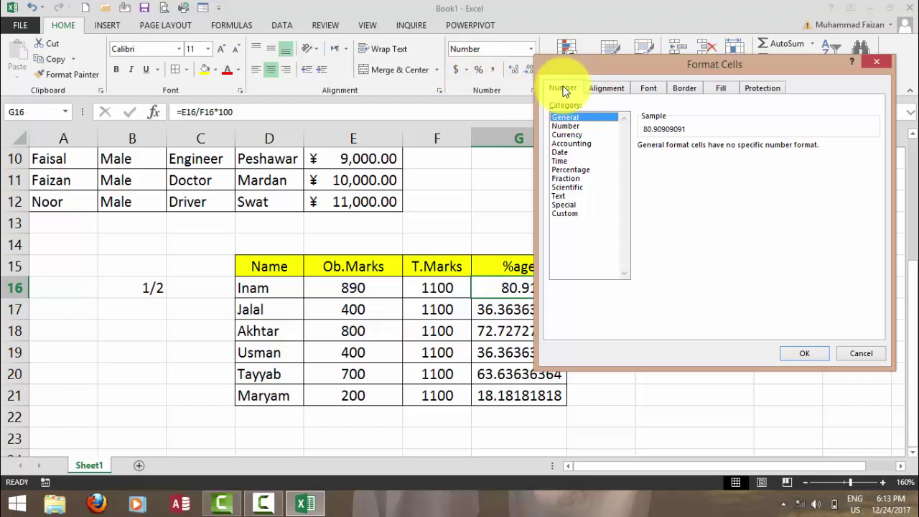
{"action": "left_click", "coordinate": [607, 89]}
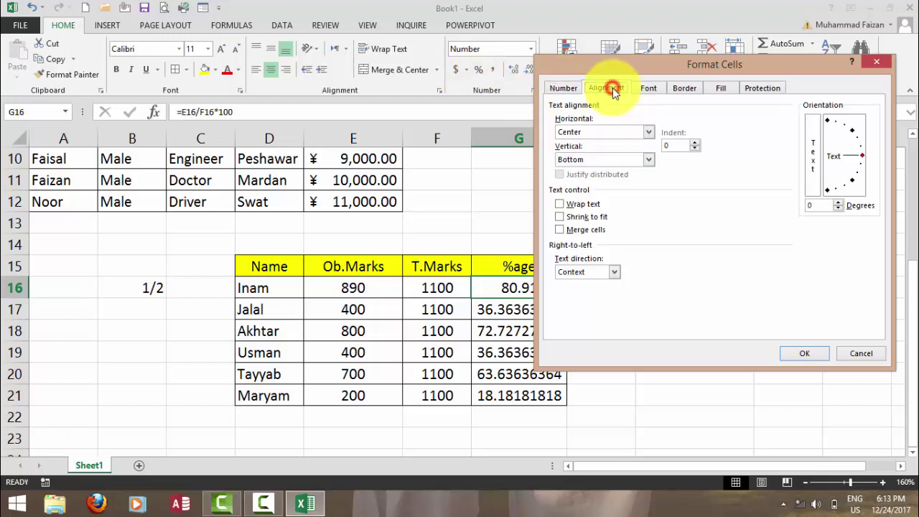
{"action": "left_click", "coordinate": [648, 89]}
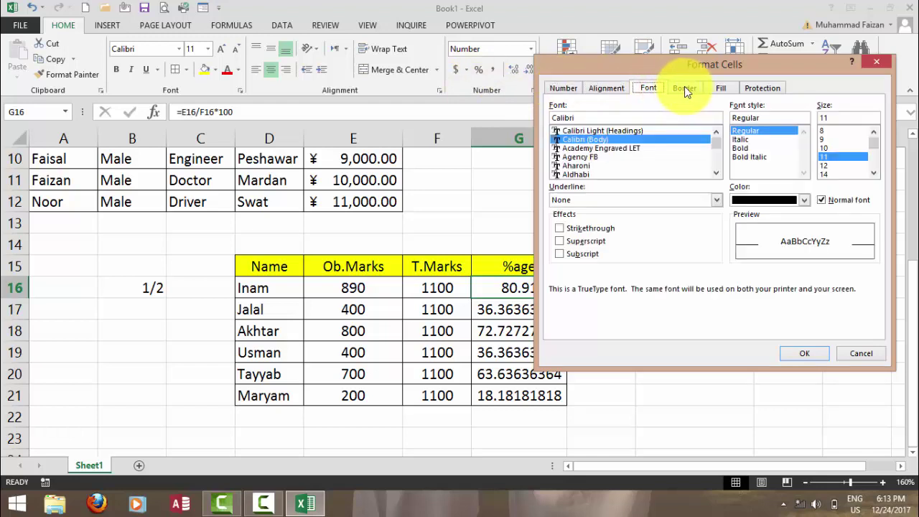
{"action": "left_click", "coordinate": [684, 87]}
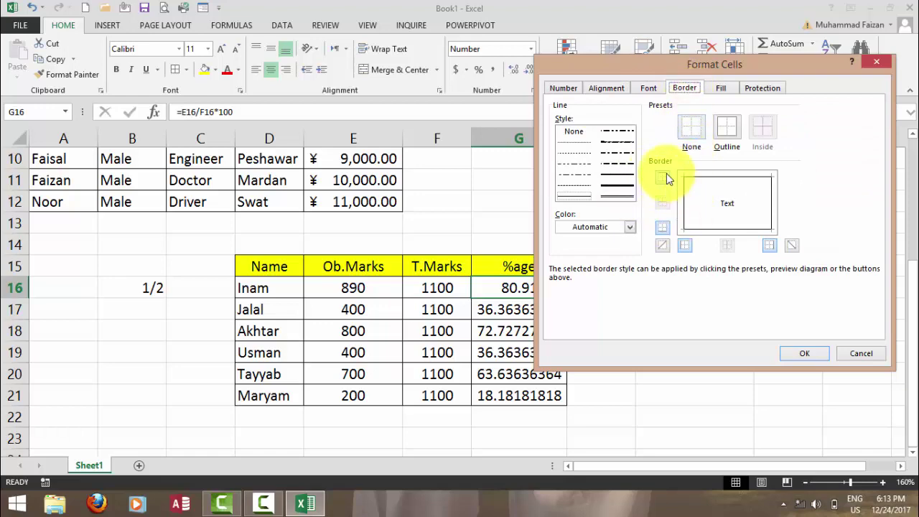
{"action": "left_click", "coordinate": [565, 88]}
{"action": "mouse_move", "coordinate": [576, 62]}
{"action": "left_mouse_down"}
{"action": "mouse_move", "coordinate": [603, 99]}
{"action": "mouse_move", "coordinate": [593, 82]}
{"action": "mouse_move", "coordinate": [554, 71]}
{"action": "mouse_move", "coordinate": [556, 56]}
{"action": "left_mouse_up"}
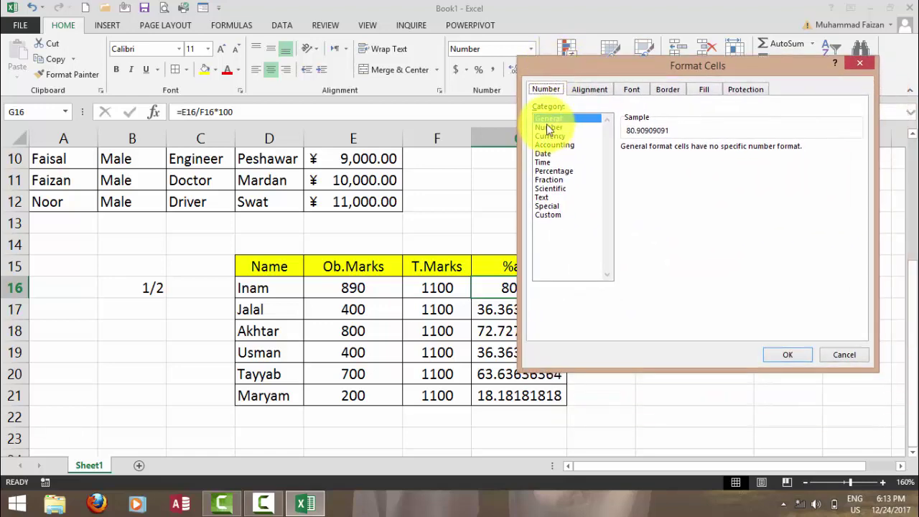
{"action": "left_click", "coordinate": [836, 353]}
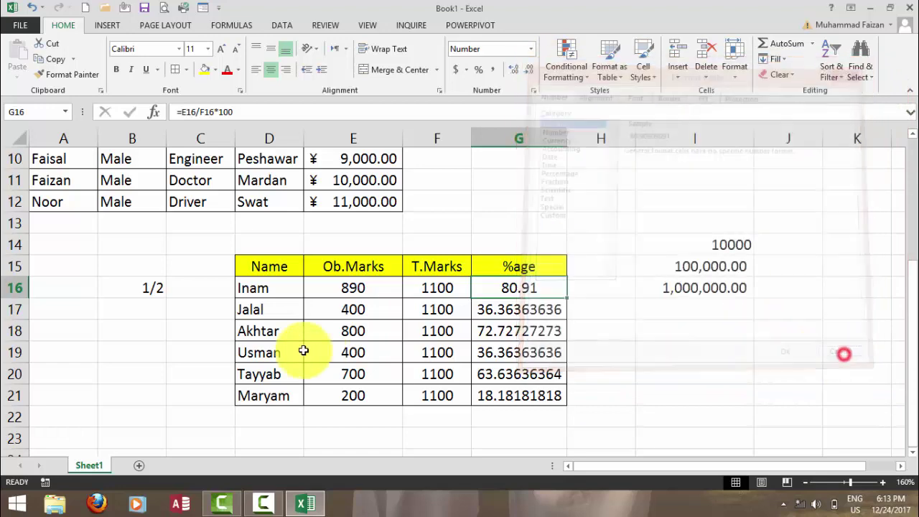
{"action": "scroll", "coordinate": [304, 349], "scroll_direction": "up", "scroll_amount": 1}
- Select salaries E2:E12 and set Format Cells to Number, 0 decimal places, red negatives
{"action": "scroll", "coordinate": [359, 242], "scroll_direction": "up", "scroll_amount": 3}
{"action": "left_click_drag", "start_coordinate": [346, 185], "coordinate": [349, 393]}
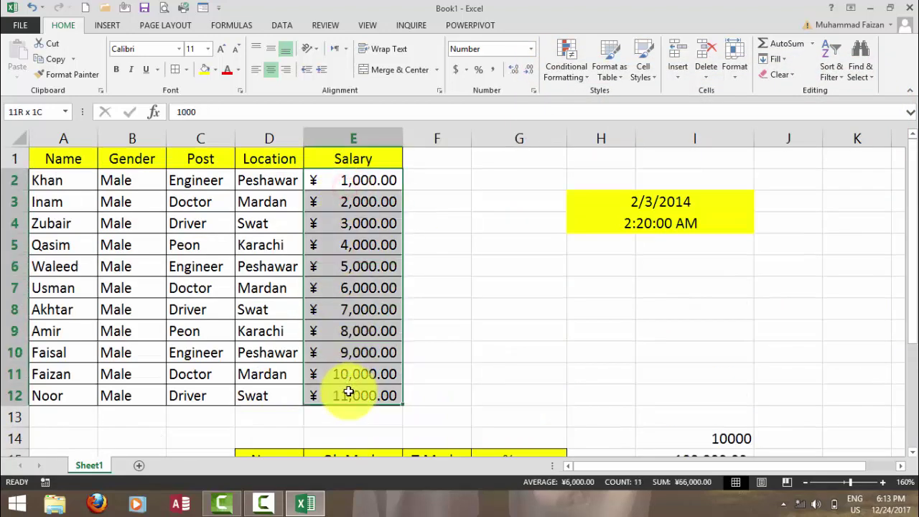
{"action": "left_click", "coordinate": [532, 92]}
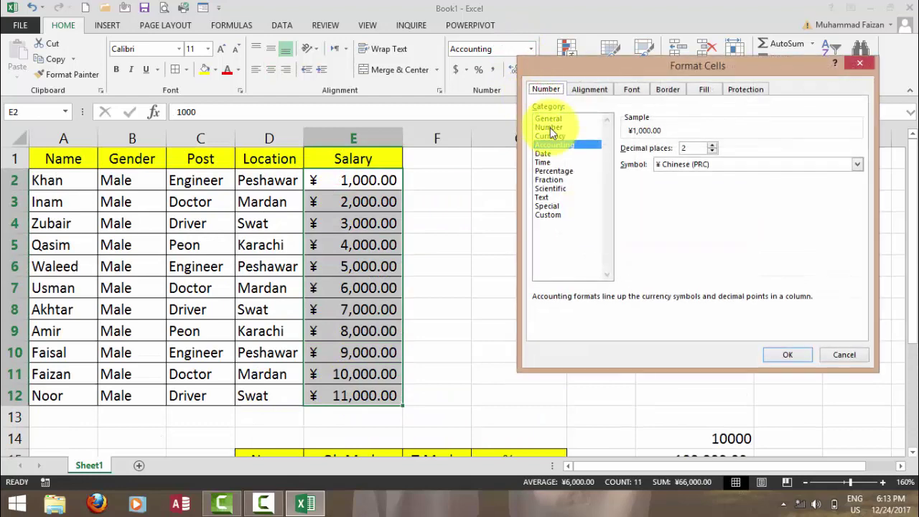
{"action": "left_click", "coordinate": [548, 117]}
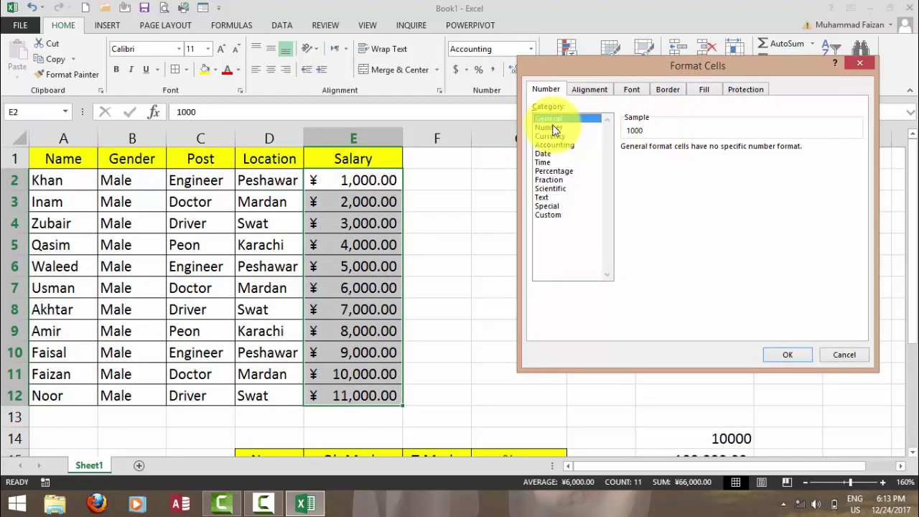
{"action": "left_click", "coordinate": [548, 127]}
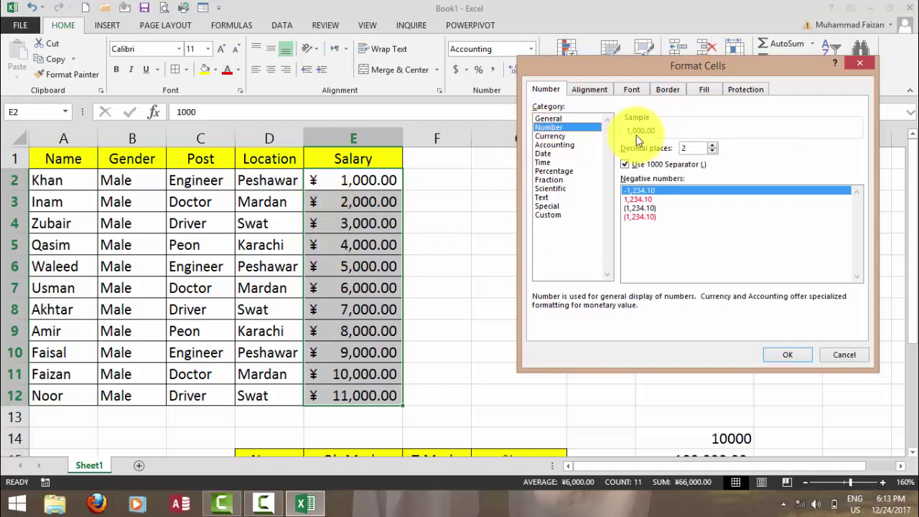
{"action": "left_click", "coordinate": [696, 153]}
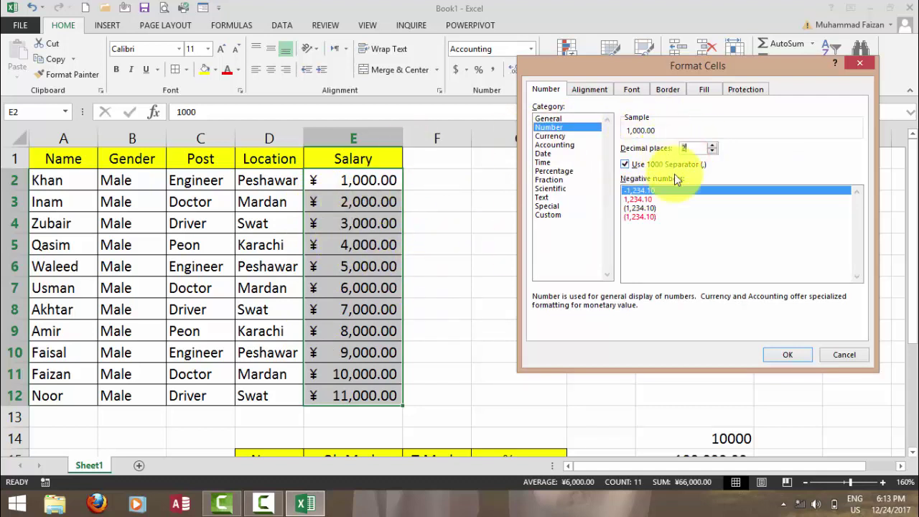
{"action": "left_click", "coordinate": [712, 151]}
{"action": "left_click", "coordinate": [712, 152]}
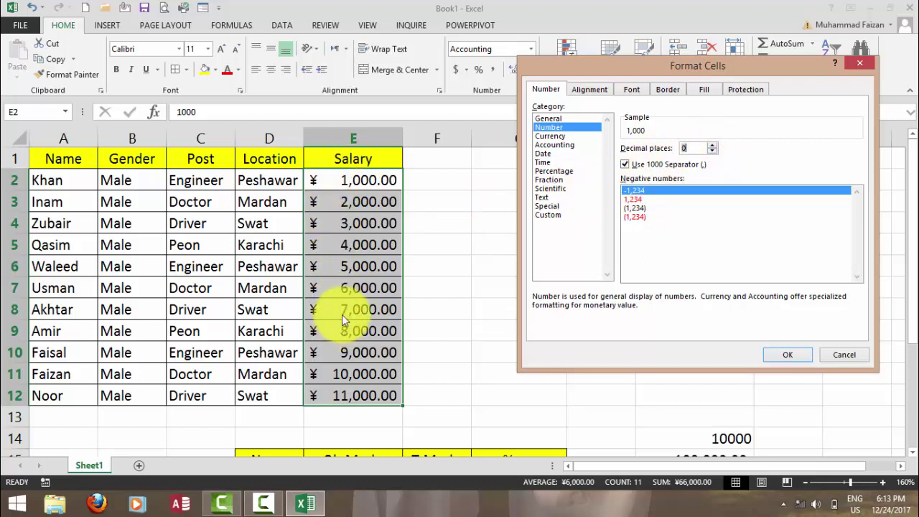
{"action": "left_click", "coordinate": [636, 198]}
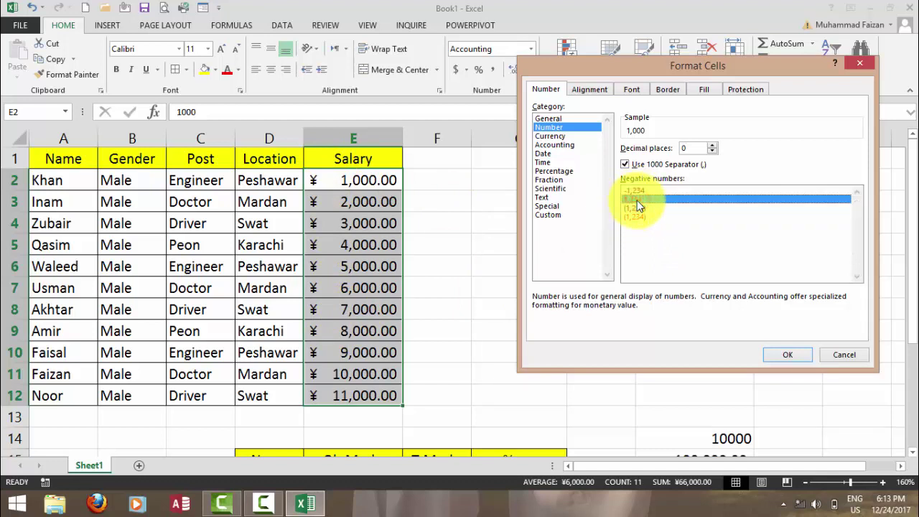
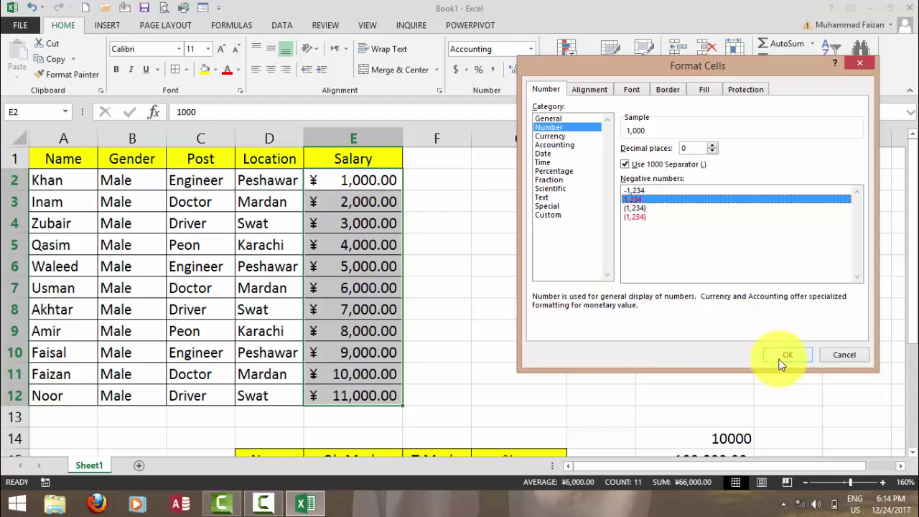
- Apply the 0-decimal Number format to the salaries, enter -3000 in E3, and reselect E2:E12
{"action": "left_click", "coordinate": [688, 149]}
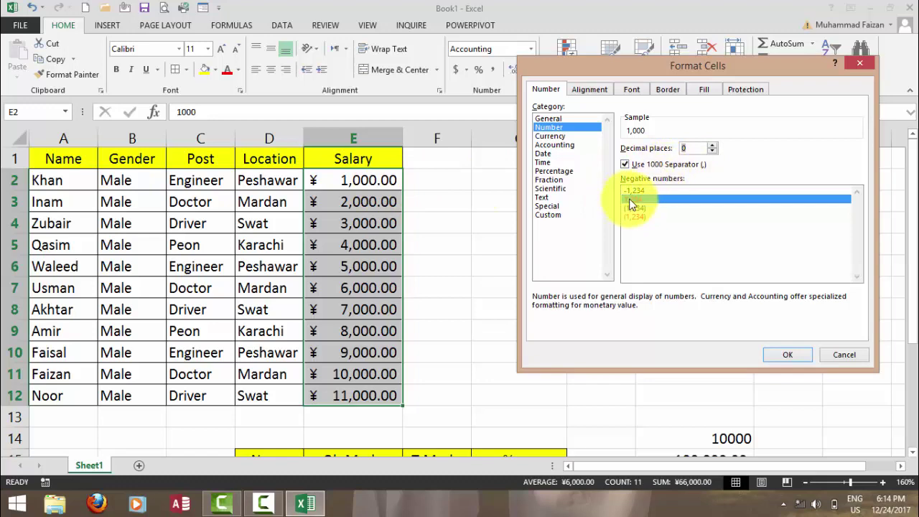
{"action": "left_click", "coordinate": [787, 354]}
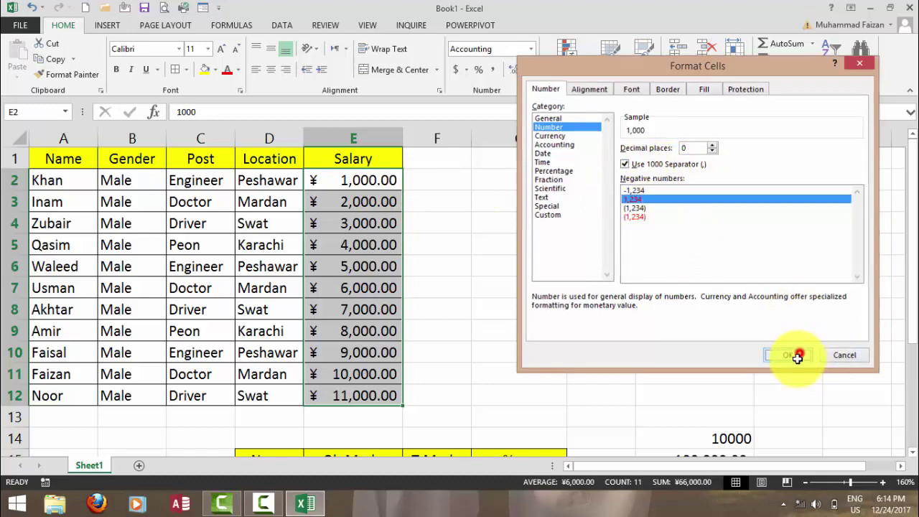
{"action": "left_click", "coordinate": [352, 196]}
{"action": "type", "text": "-3"}
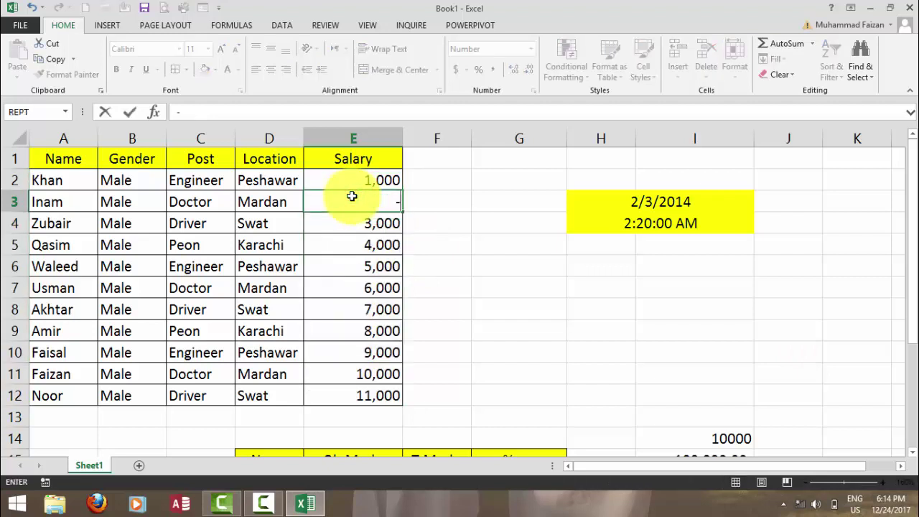
{"action": "type", "text": "000"}
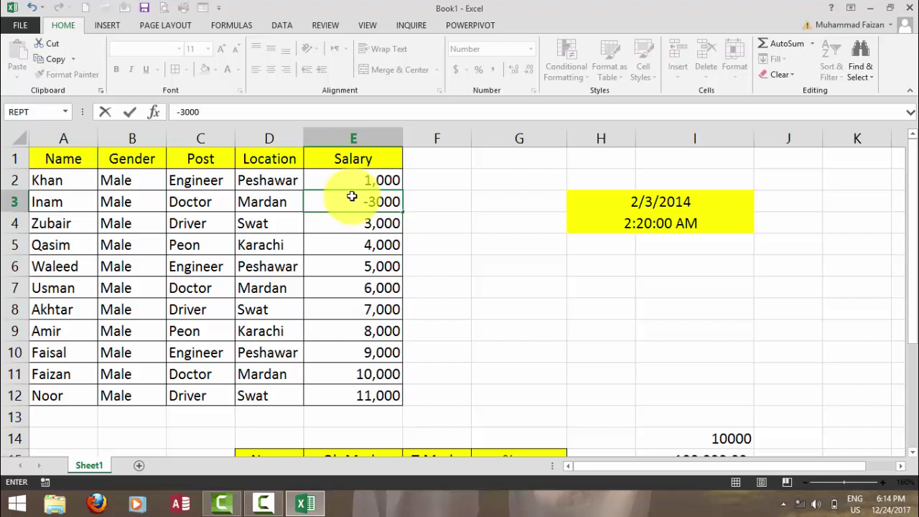
{"action": "key", "text": "Return"}
{"action": "left_click", "coordinate": [351, 198]}
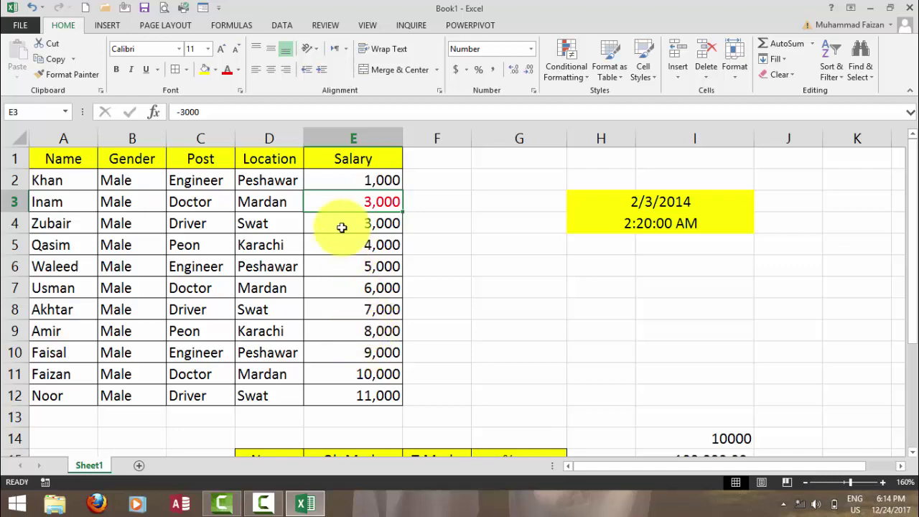
{"action": "left_click_drag", "start_coordinate": [341, 180], "coordinate": [339, 389]}
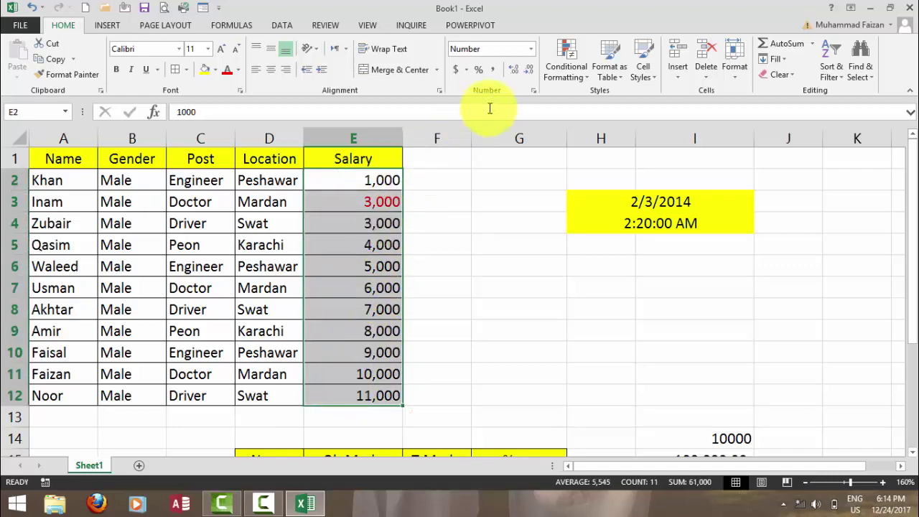
- Try the (1,234) and red (1,234) negative-number styles on the salaries
{"action": "left_click", "coordinate": [533, 91]}
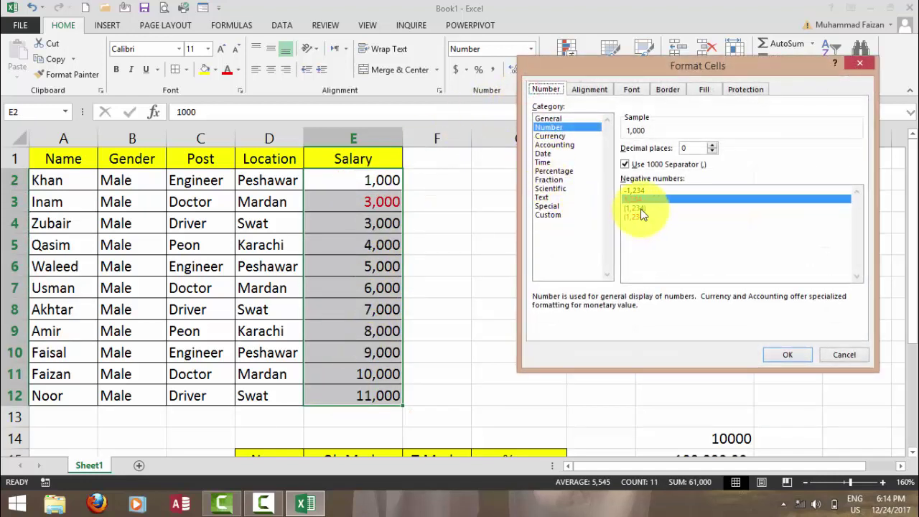
{"action": "left_click", "coordinate": [641, 208]}
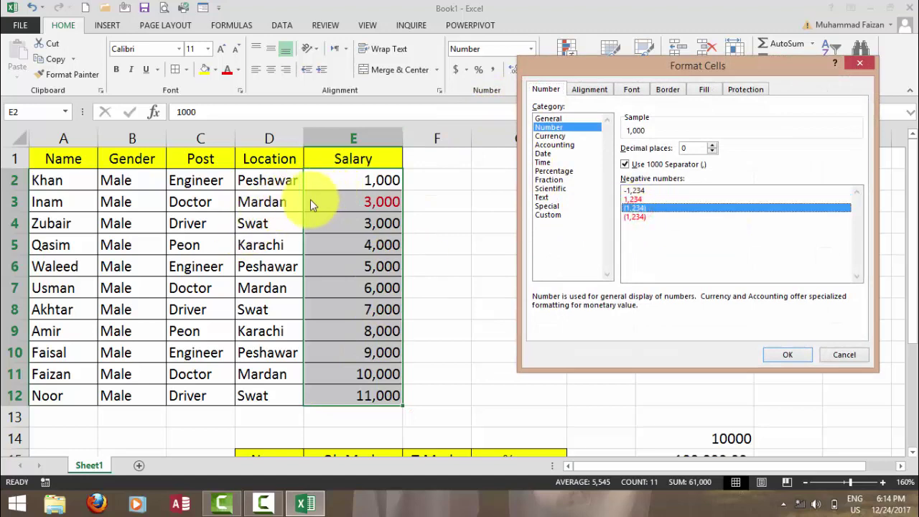
{"action": "left_click", "coordinate": [789, 356]}
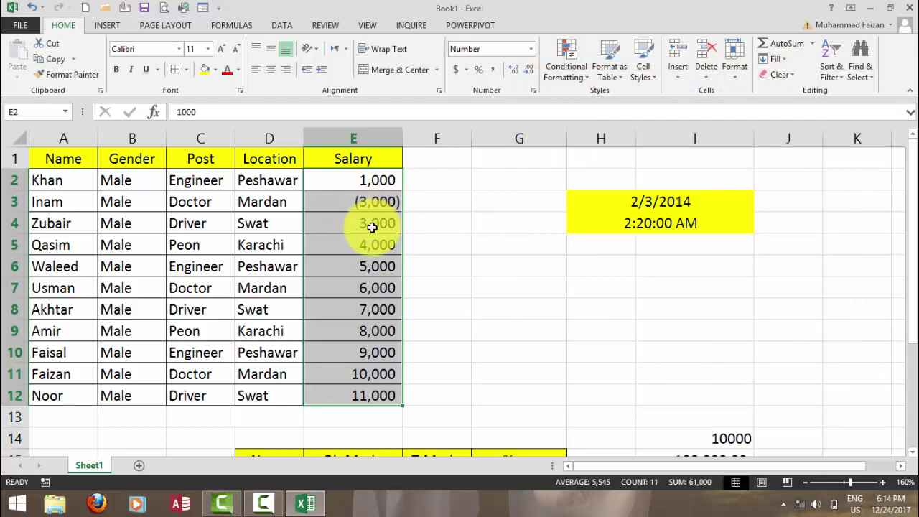
{"action": "left_click", "coordinate": [534, 89]}
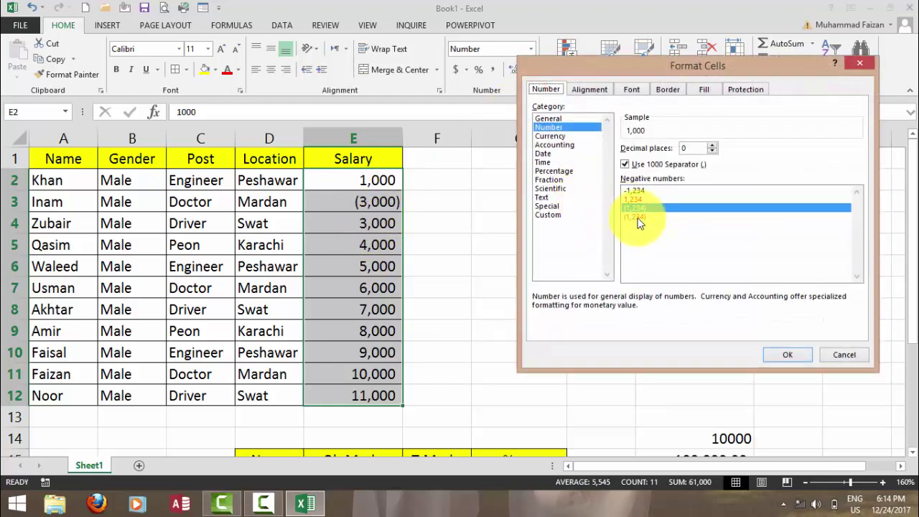
{"action": "left_click", "coordinate": [649, 216]}
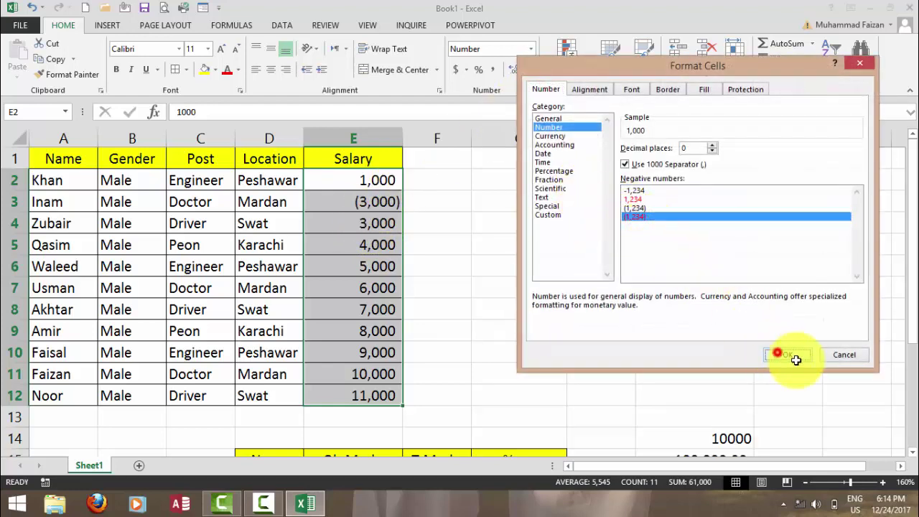
{"action": "left_click", "coordinate": [779, 353]}
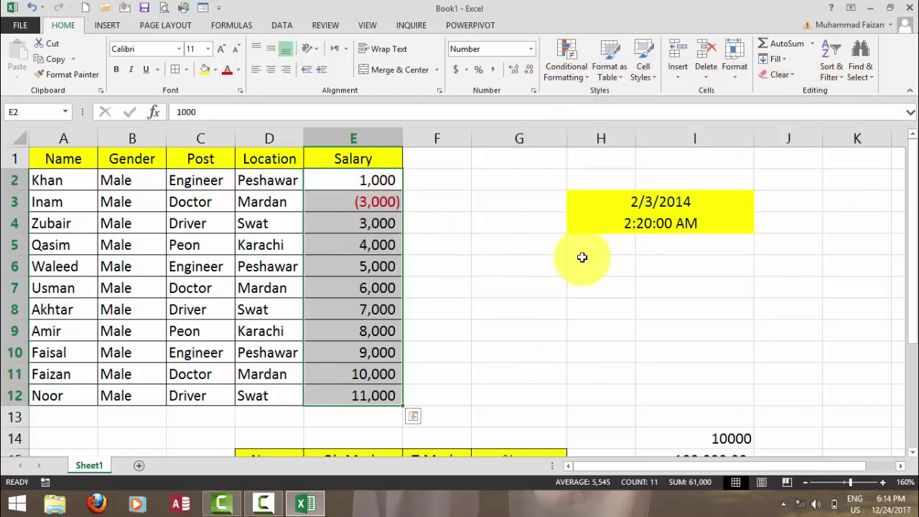
- Switch the salaries to the plain minus -1,234 negative style and reselect E2:E12
{"action": "left_click", "coordinate": [534, 90]}
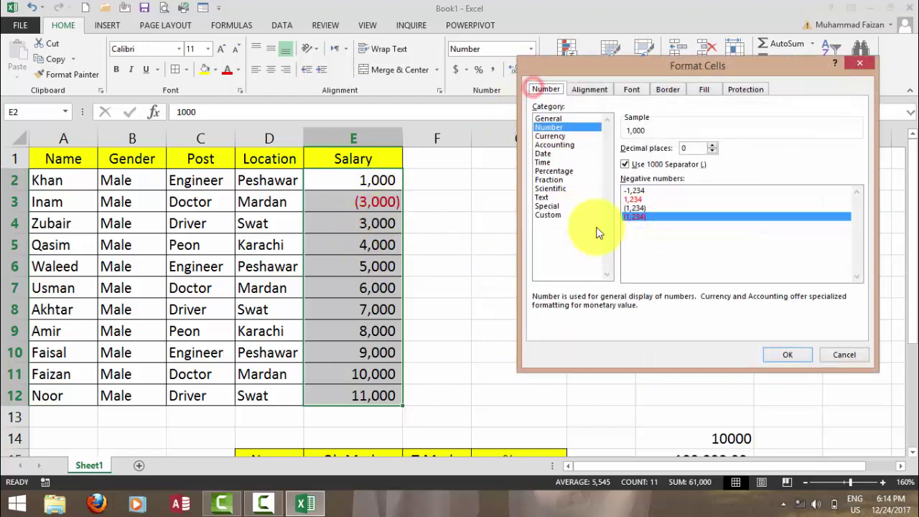
{"action": "left_click", "coordinate": [641, 190]}
{"action": "left_click", "coordinate": [787, 353]}
{"action": "left_click", "coordinate": [518, 330]}
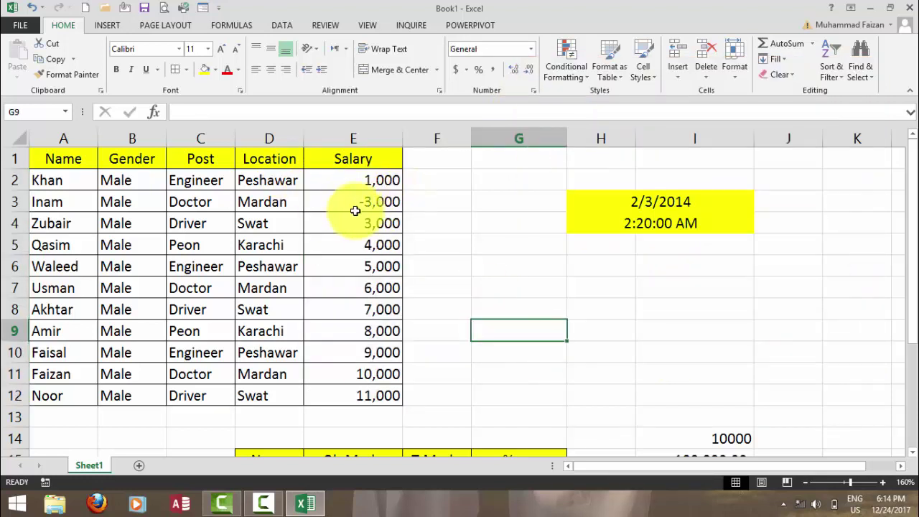
{"action": "left_click_drag", "start_coordinate": [365, 176], "coordinate": [359, 391]}
{"action": "left_click", "coordinate": [359, 328]}
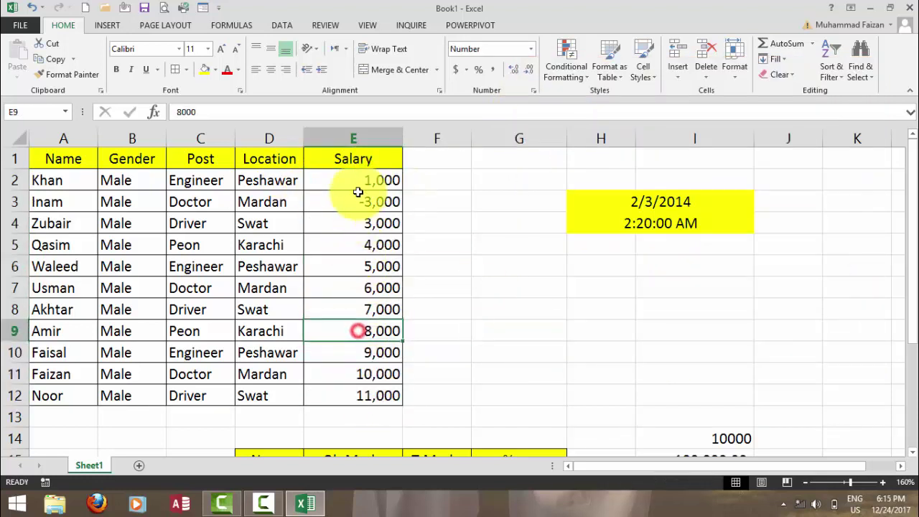
{"action": "left_click", "coordinate": [360, 183]}
{"action": "left_click_drag", "start_coordinate": [360, 197], "coordinate": [359, 395]}
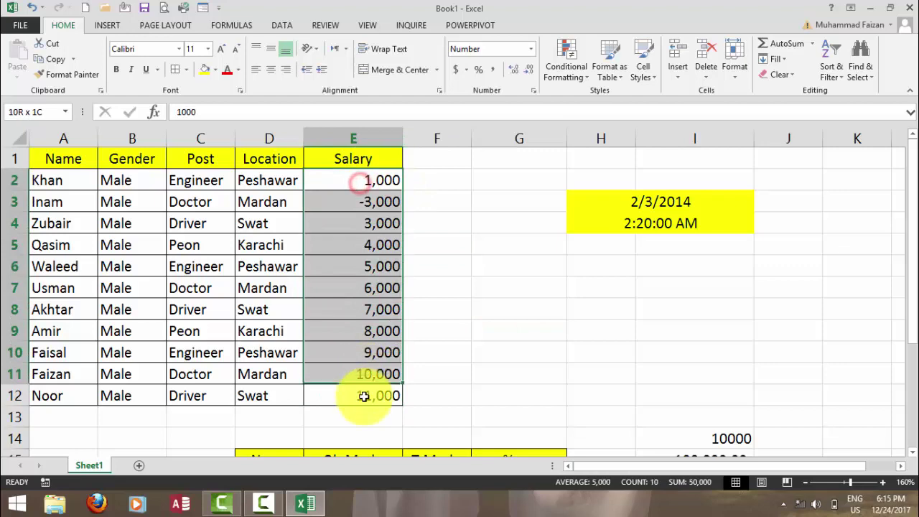
- Choose the Currency format with 0 decimal places for the salaries
{"action": "left_click", "coordinate": [532, 90]}
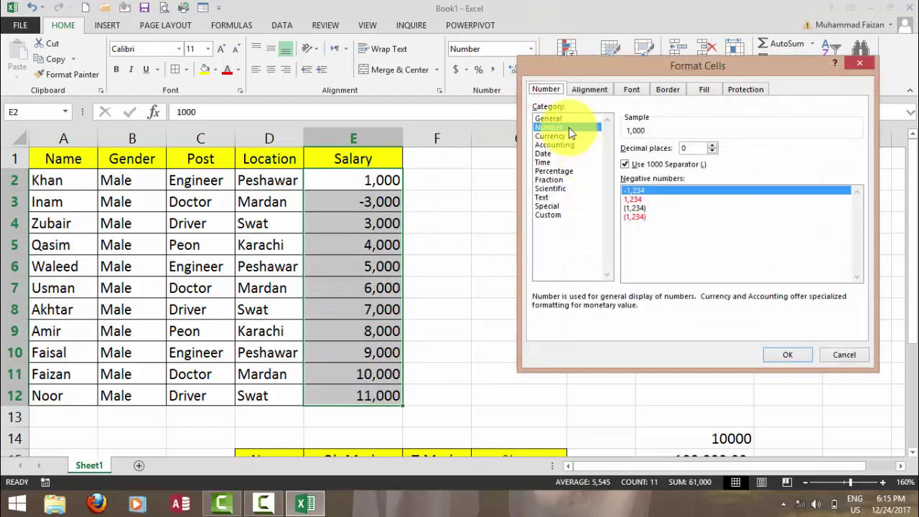
{"action": "left_click", "coordinate": [553, 135]}
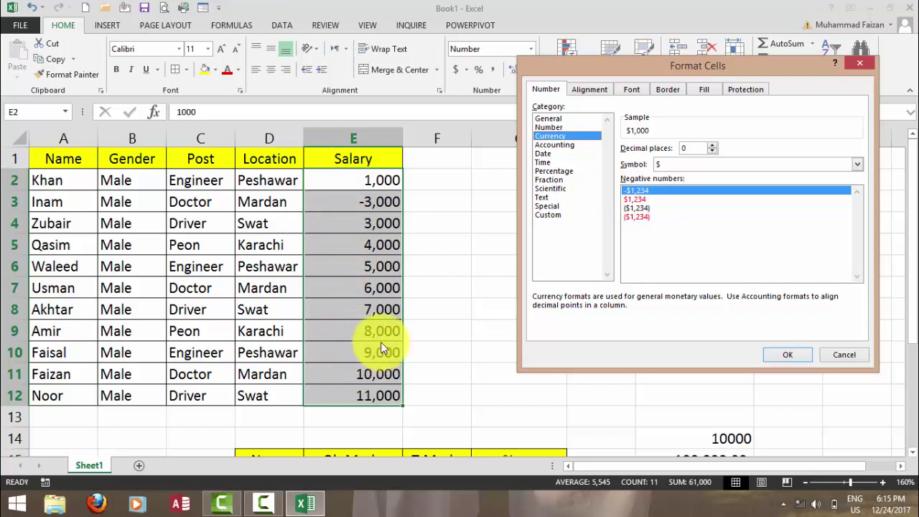
{"action": "left_click", "coordinate": [686, 148]}
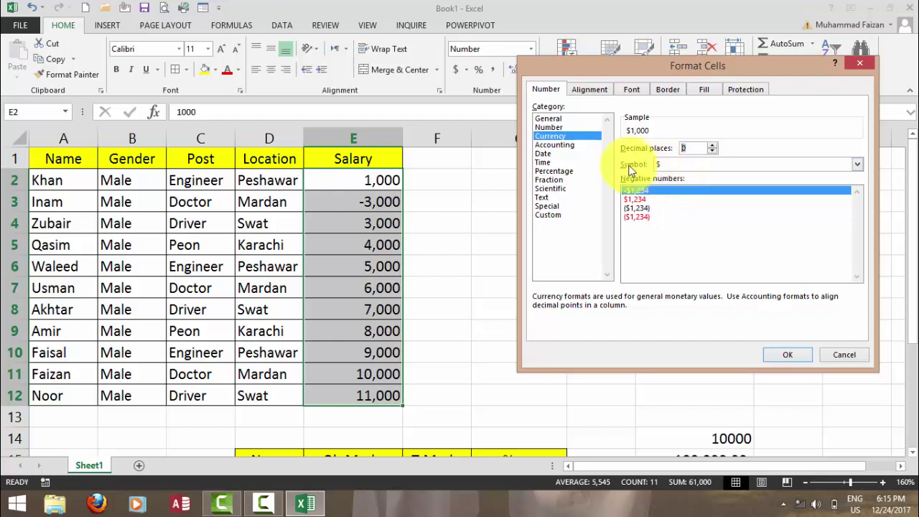
- Set PKR as the currency symbol and apply it to the salaries
{"action": "left_click", "coordinate": [698, 164]}
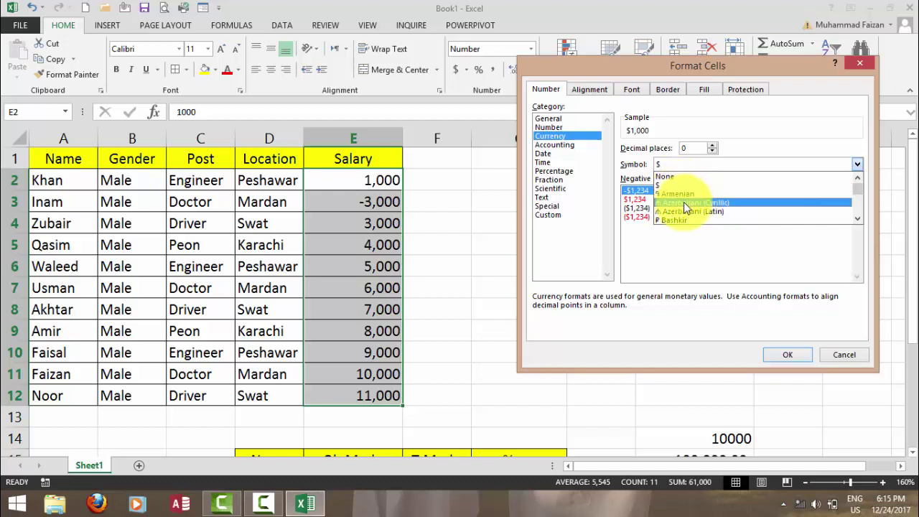
{"action": "scroll", "coordinate": [684, 205], "scroll_direction": "down", "scroll_amount": 2}
{"action": "scroll", "coordinate": [684, 204], "scroll_direction": "down", "scroll_amount": 2}
{"action": "scroll", "coordinate": [684, 205], "scroll_direction": "down", "scroll_amount": 2}
{"action": "scroll", "coordinate": [684, 205], "scroll_direction": "down", "scroll_amount": 2}
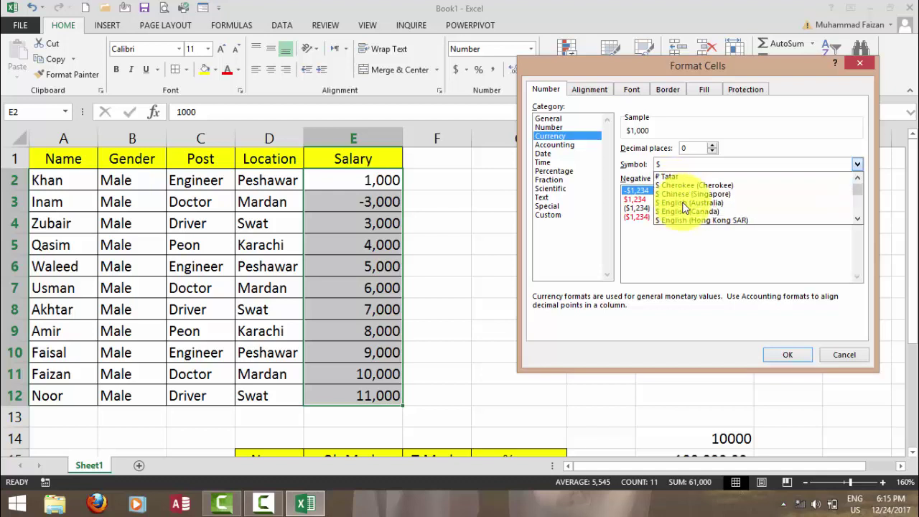
{"action": "scroll", "coordinate": [684, 207], "scroll_direction": "down", "scroll_amount": 2}
{"action": "scroll", "coordinate": [684, 207], "scroll_direction": "down", "scroll_amount": 2}
{"action": "scroll", "coordinate": [684, 206], "scroll_direction": "down", "scroll_amount": 2}
{"action": "scroll", "coordinate": [684, 207], "scroll_direction": "down", "scroll_amount": 2}
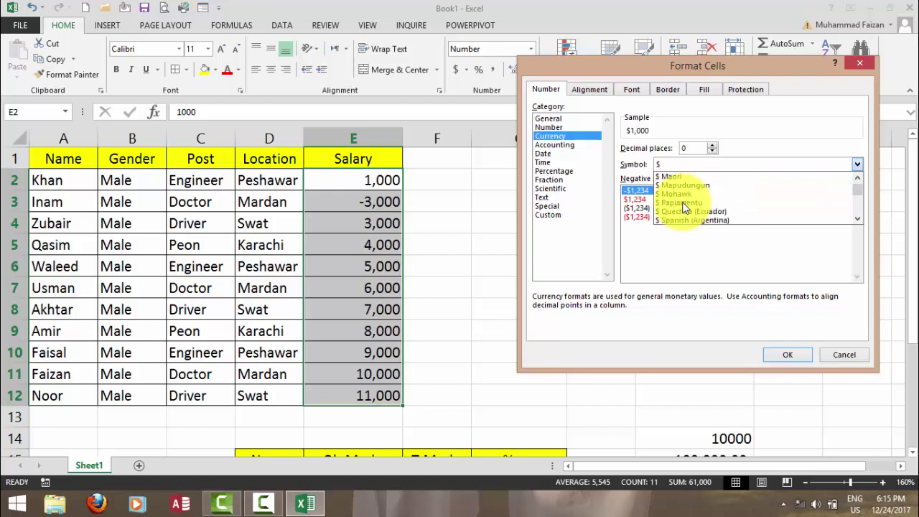
{"action": "scroll", "coordinate": [684, 207], "scroll_direction": "down", "scroll_amount": 2}
{"action": "scroll", "coordinate": [684, 206], "scroll_direction": "down", "scroll_amount": 2}
{"action": "scroll", "coordinate": [684, 207], "scroll_direction": "down", "scroll_amount": 2}
{"action": "scroll", "coordinate": [684, 207], "scroll_direction": "down", "scroll_amount": 2}
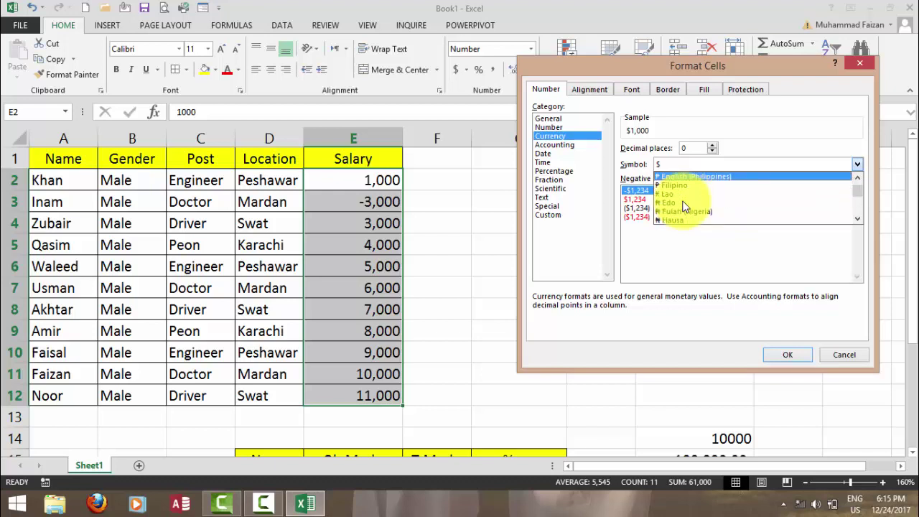
{"action": "scroll", "coordinate": [684, 206], "scroll_direction": "down", "scroll_amount": 2}
{"action": "scroll", "coordinate": [684, 207], "scroll_direction": "down", "scroll_amount": 2}
{"action": "scroll", "coordinate": [684, 206], "scroll_direction": "down", "scroll_amount": 2}
{"action": "scroll", "coordinate": [684, 207], "scroll_direction": "down", "scroll_amount": 2}
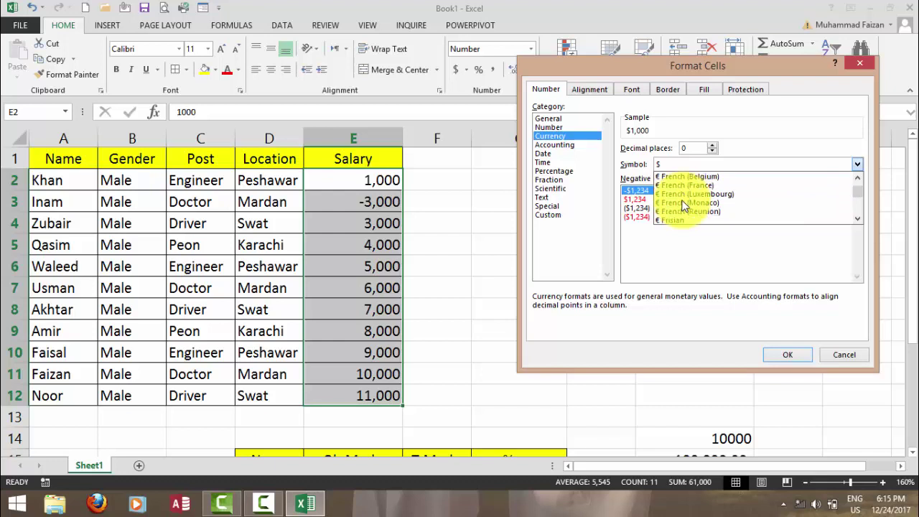
{"action": "scroll", "coordinate": [683, 206], "scroll_direction": "down", "scroll_amount": 2}
{"action": "scroll", "coordinate": [682, 206], "scroll_direction": "down", "scroll_amount": 2}
{"action": "left_click", "coordinate": [671, 164]}
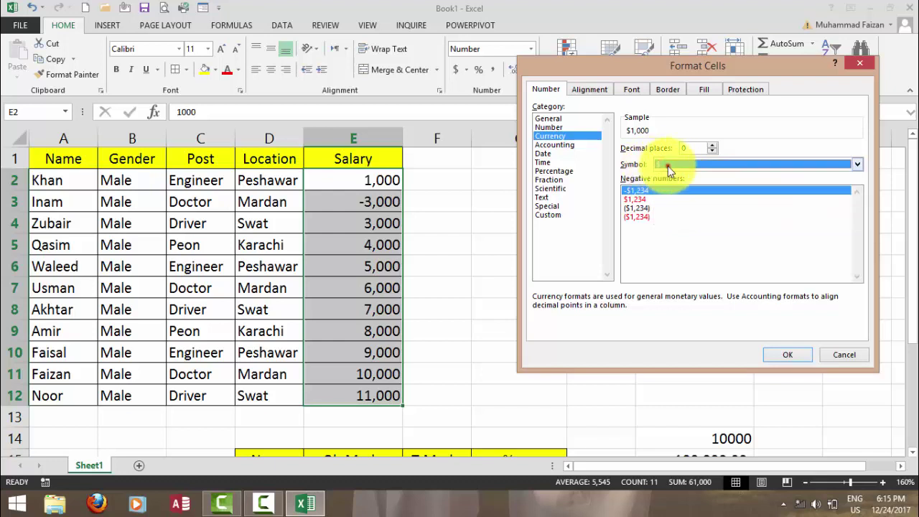
{"action": "key", "text": "Page_Down"}
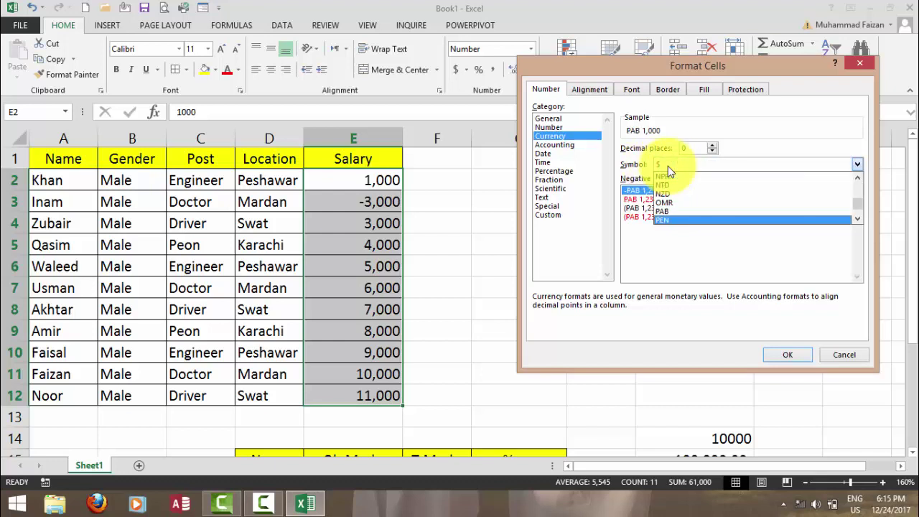
{"action": "key", "text": "Down"}
{"action": "key", "text": "Down"}
{"action": "key", "text": "Down"}
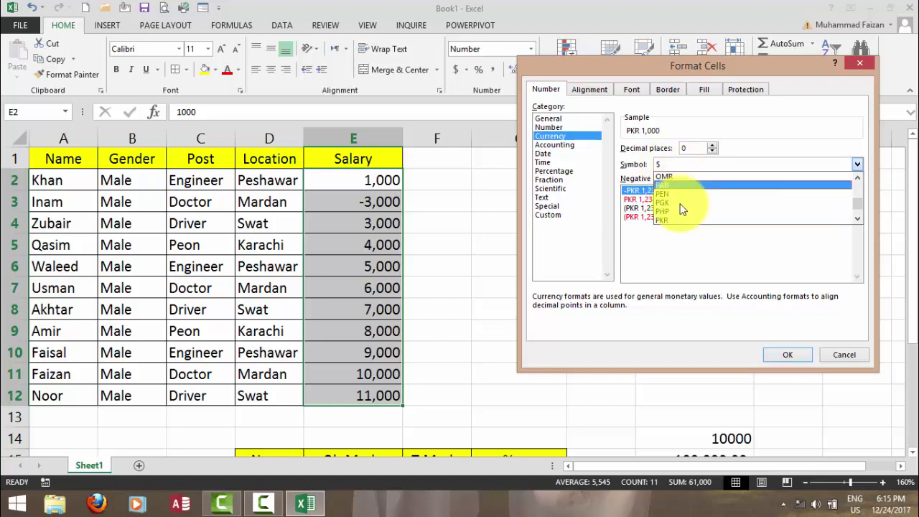
{"action": "left_click", "coordinate": [679, 219]}
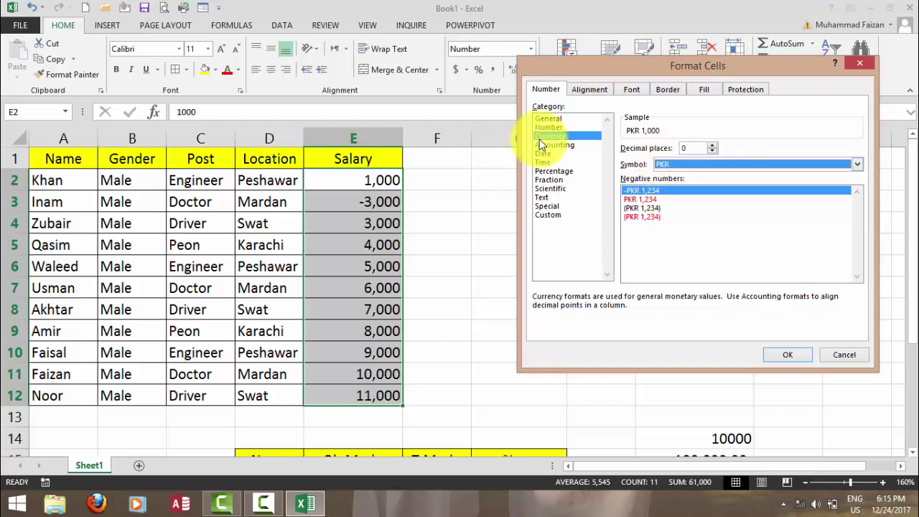
{"action": "left_click", "coordinate": [789, 356]}
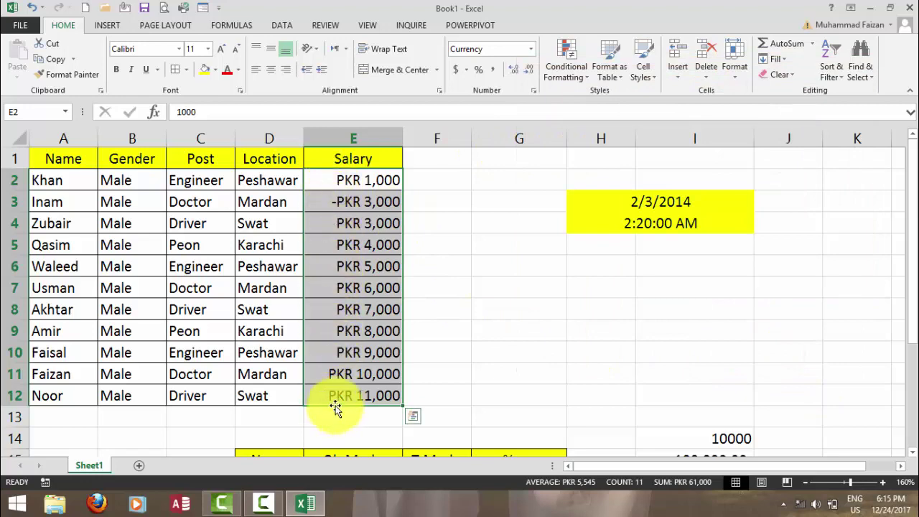
- Try the red and then the black parenthesised negative styles on the salaries
{"action": "left_click", "coordinate": [536, 91]}
{"action": "left_click", "coordinate": [636, 199]}
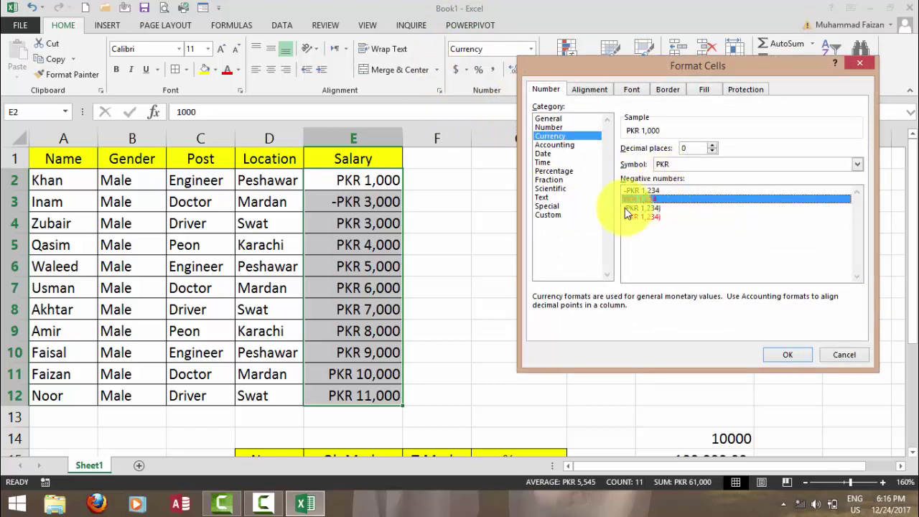
{"action": "left_click", "coordinate": [785, 356]}
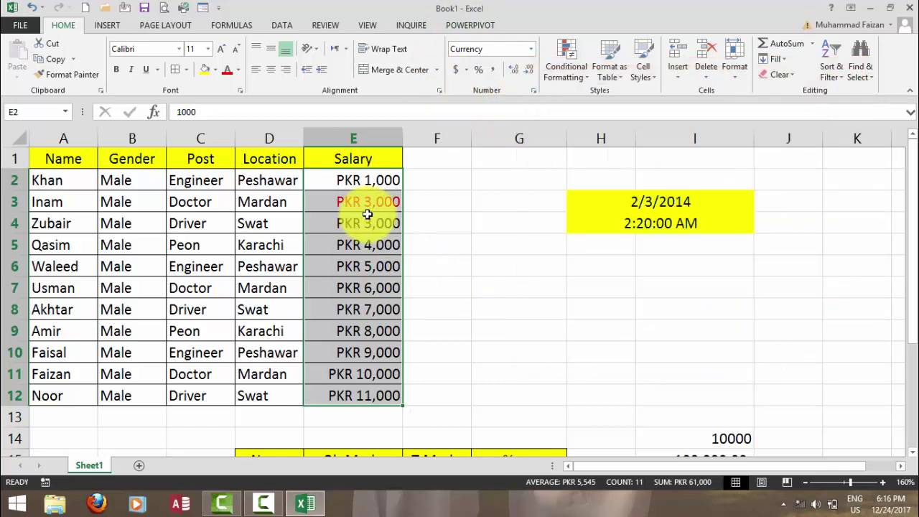
{"action": "left_click", "coordinate": [532, 91]}
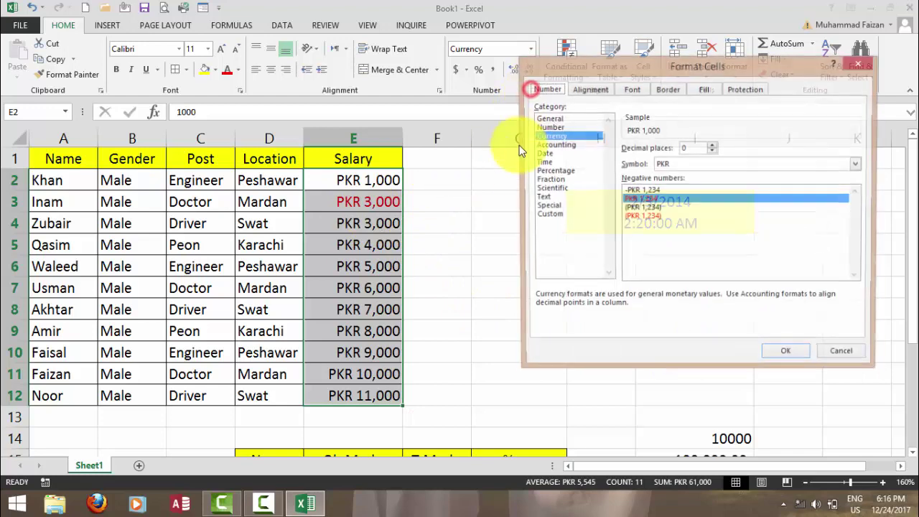
{"action": "left_click", "coordinate": [644, 207]}
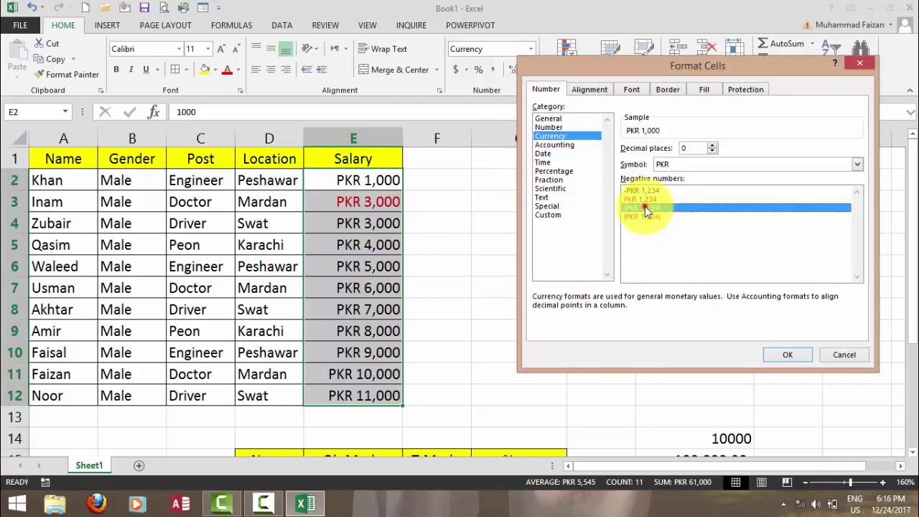
{"action": "left_click", "coordinate": [797, 354]}
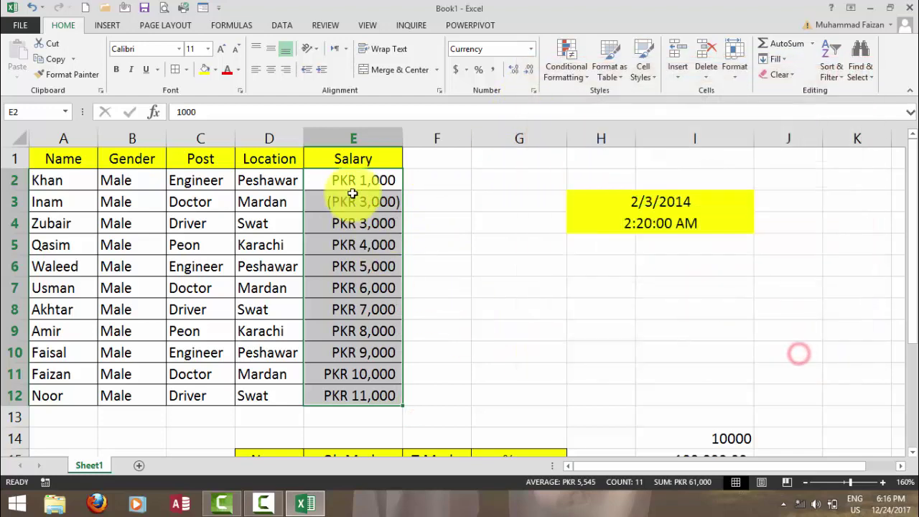
- Apply the red parenthesised (PKR 1,234) negative style so E3 shows (PKR 3,000)
{"action": "left_click", "coordinate": [532, 90]}
{"action": "left_click", "coordinate": [643, 214]}
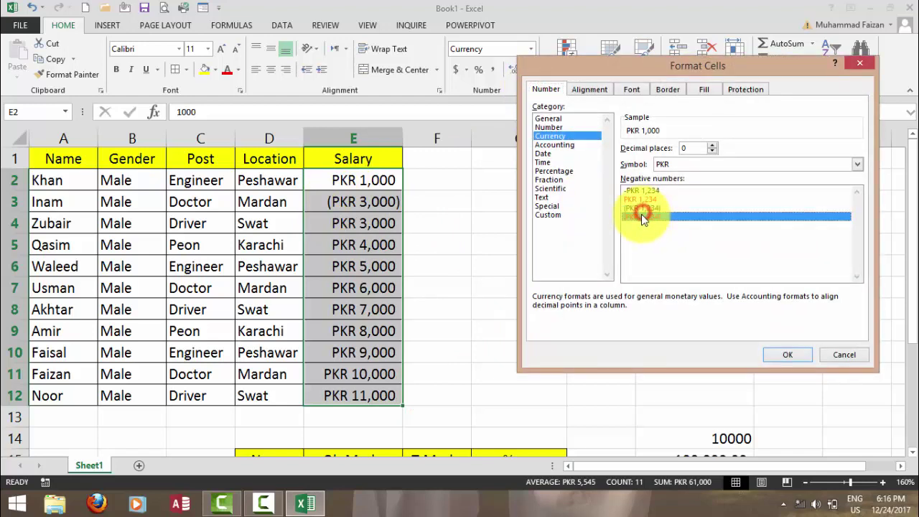
{"action": "left_click", "coordinate": [787, 355]}
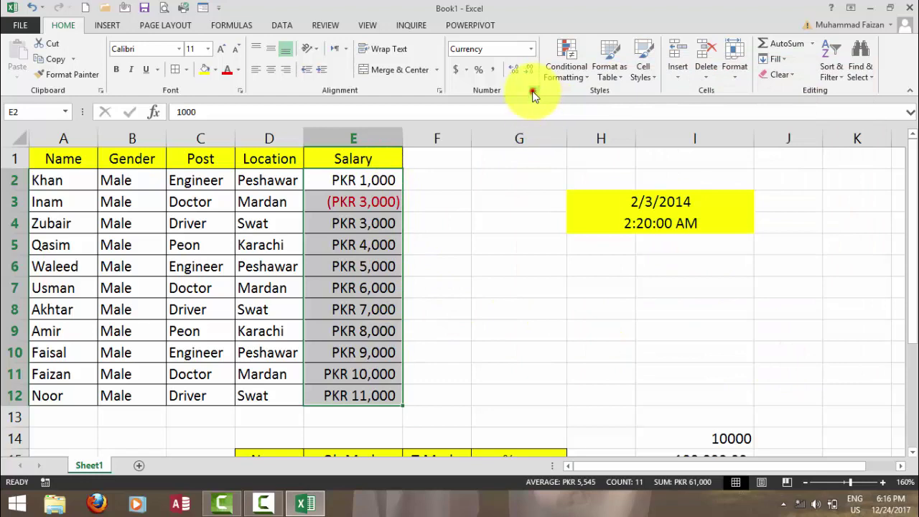
{"action": "left_click", "coordinate": [533, 91]}
{"action": "left_click", "coordinate": [686, 148]}
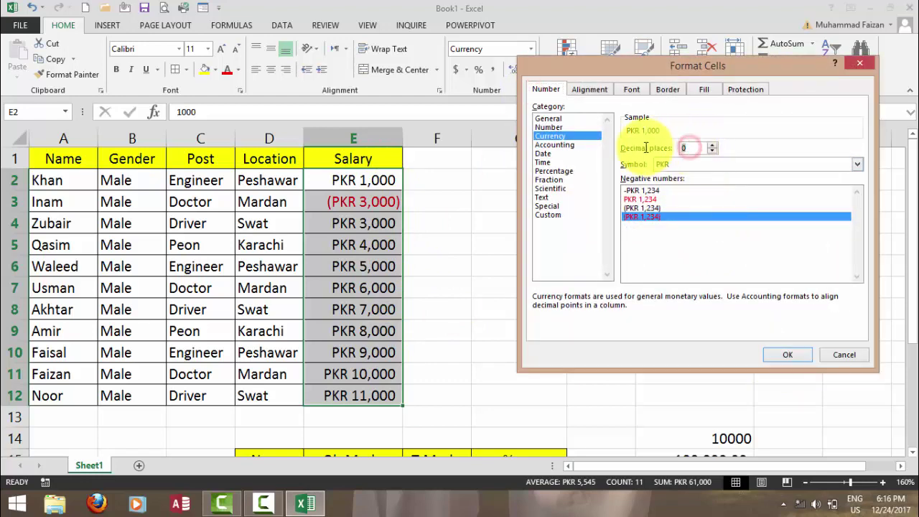
{"action": "left_click", "coordinate": [713, 145]}
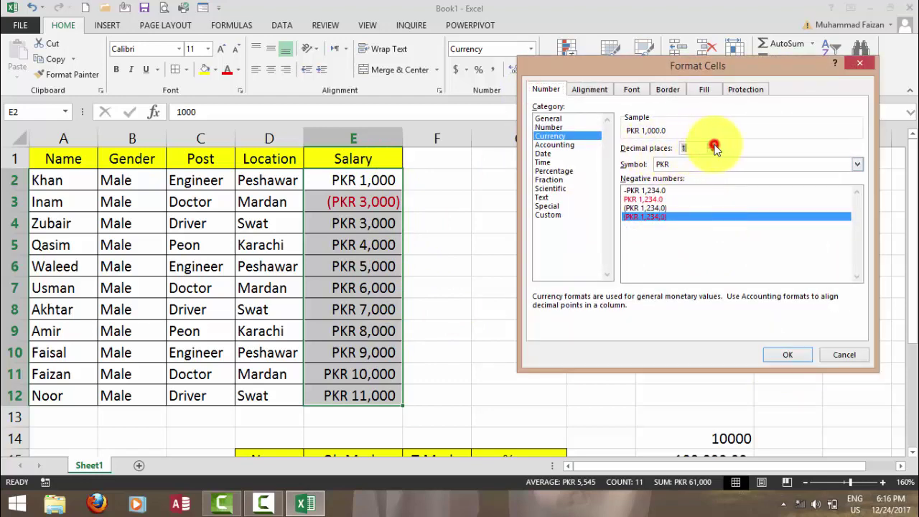
{"action": "left_click", "coordinate": [788, 355]}
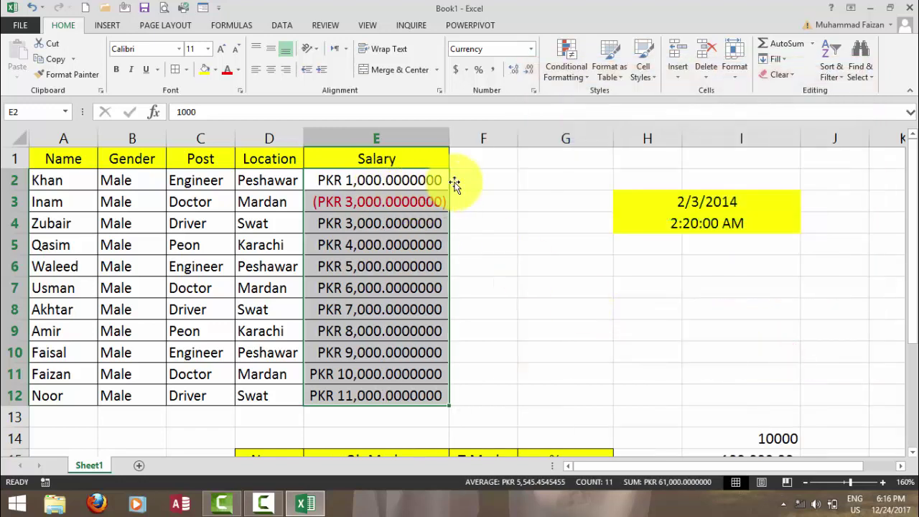
{"action": "left_click", "coordinate": [532, 91]}
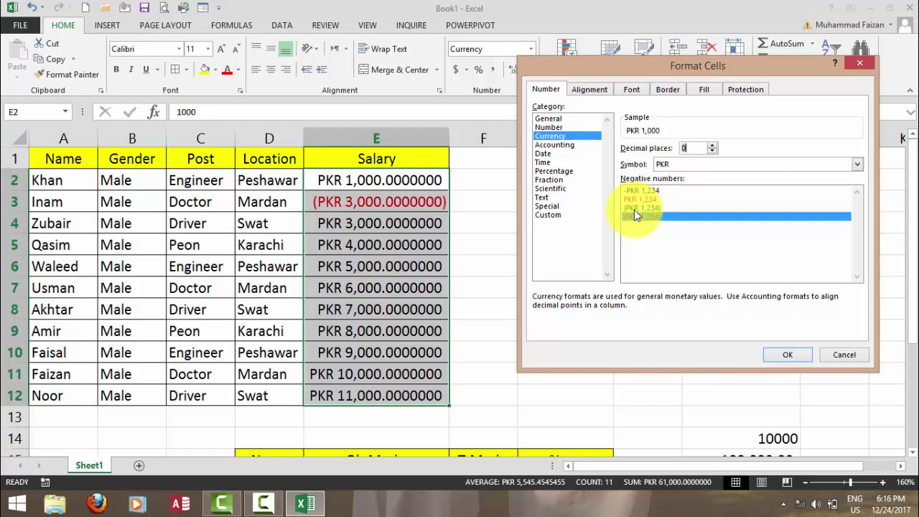
{"action": "left_click", "coordinate": [782, 355]}
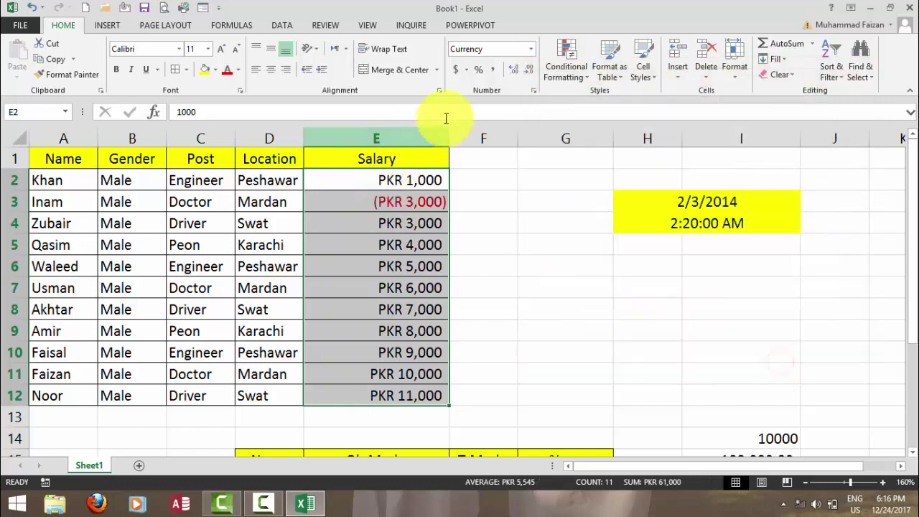
{"action": "left_click", "coordinate": [533, 90]}
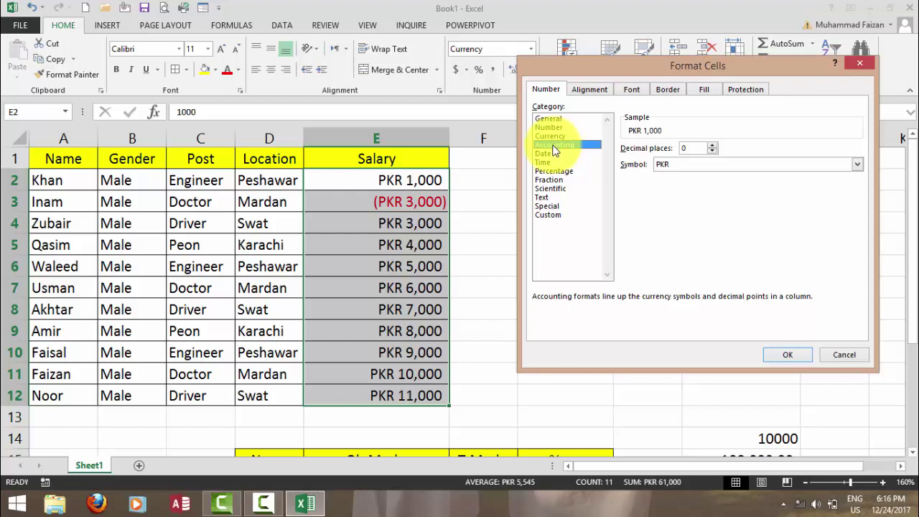
- Apply the Accounting format with PKR symbol and 0 decimal places to the salaries
{"action": "left_click", "coordinate": [684, 164]}
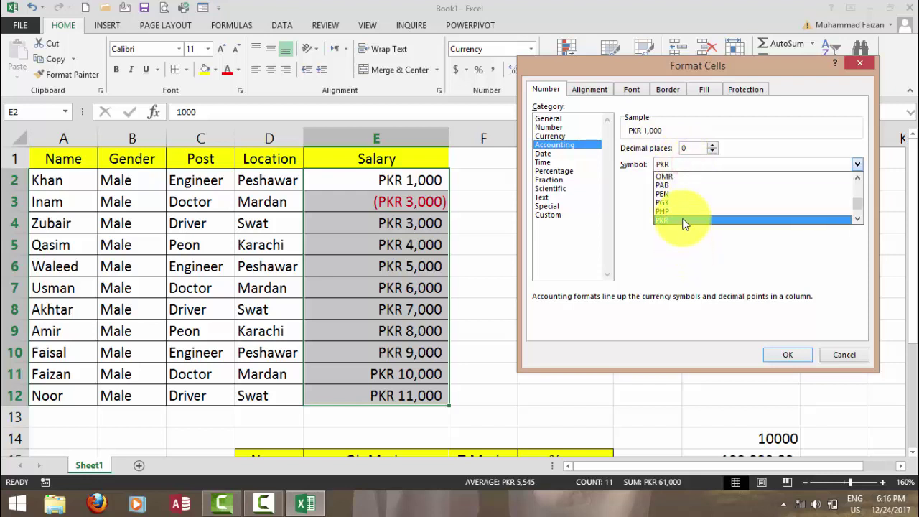
{"action": "left_click", "coordinate": [683, 219]}
{"action": "left_click", "coordinate": [691, 147]}
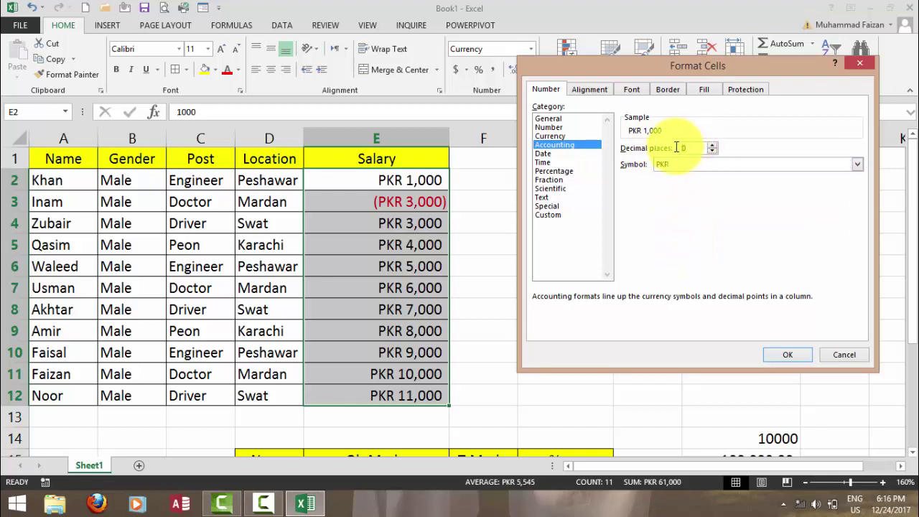
{"action": "left_click", "coordinate": [782, 352]}
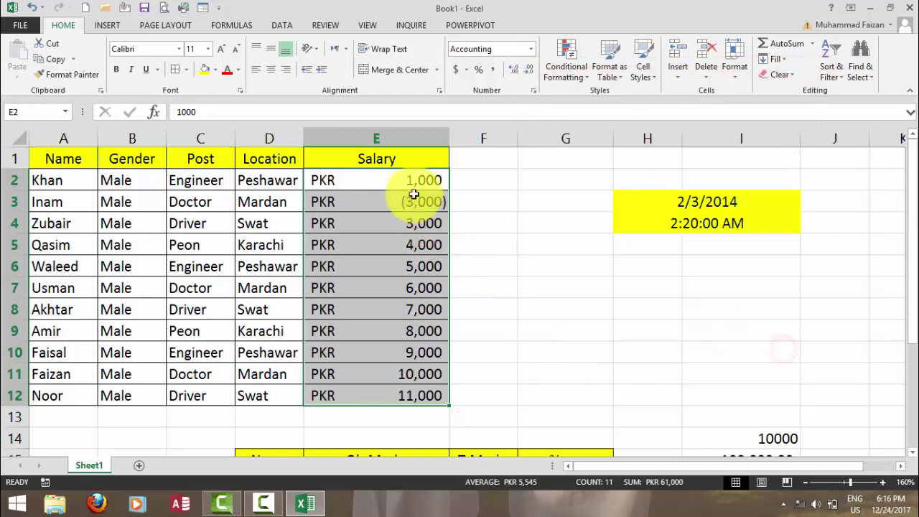
{"action": "left_click", "coordinate": [535, 91]}
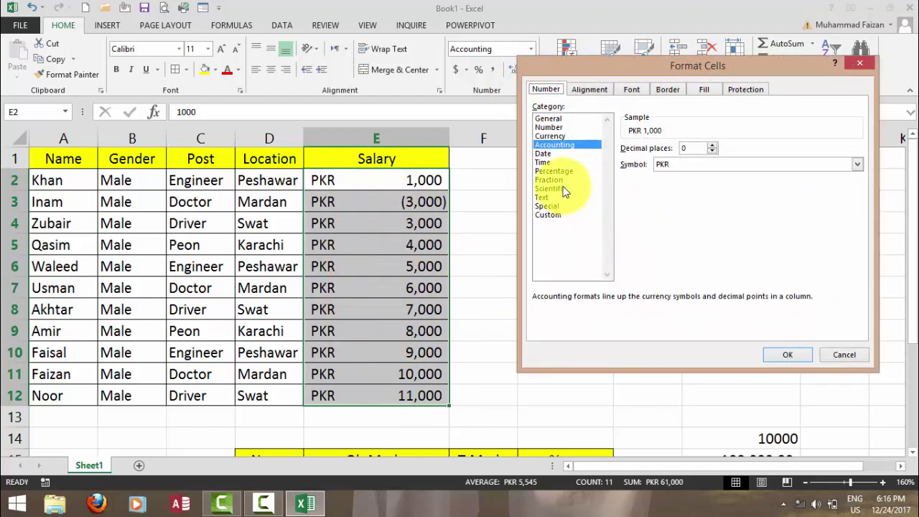
- Give the date in H3 a date format that includes the time
{"action": "left_click", "coordinate": [544, 154]}
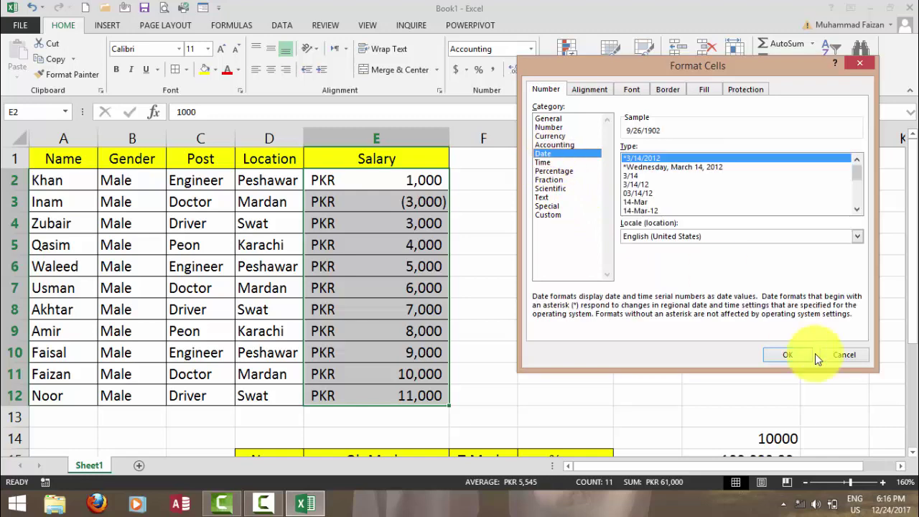
{"action": "left_click", "coordinate": [842, 355]}
{"action": "left_click", "coordinate": [675, 201]}
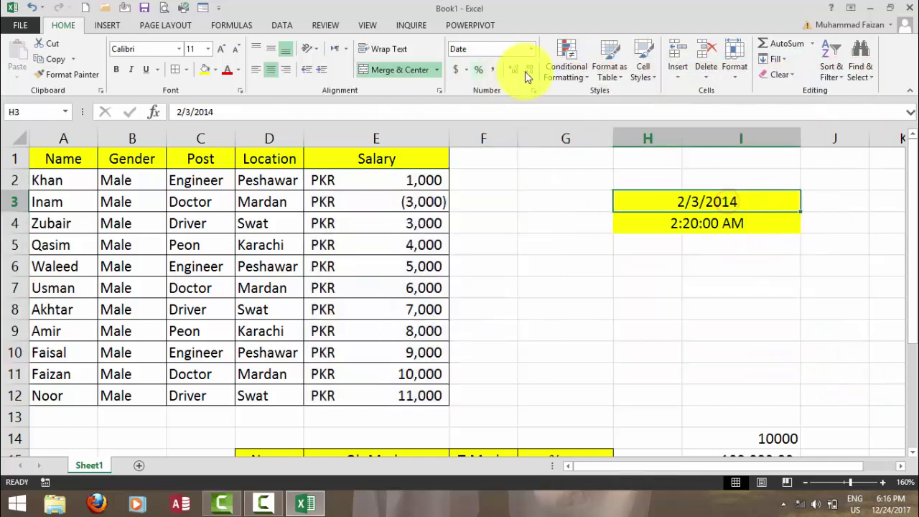
{"action": "left_click", "coordinate": [531, 90]}
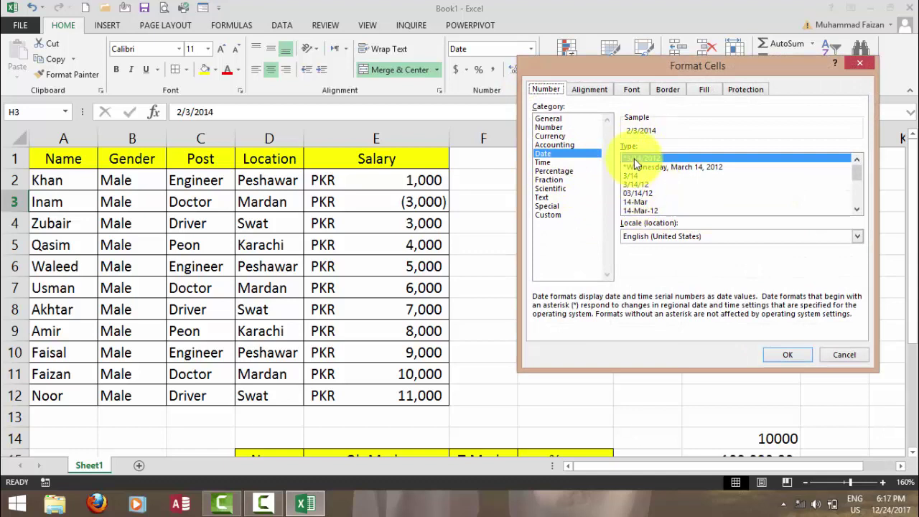
{"action": "scroll", "coordinate": [634, 203], "scroll_direction": "down", "scroll_amount": 1}
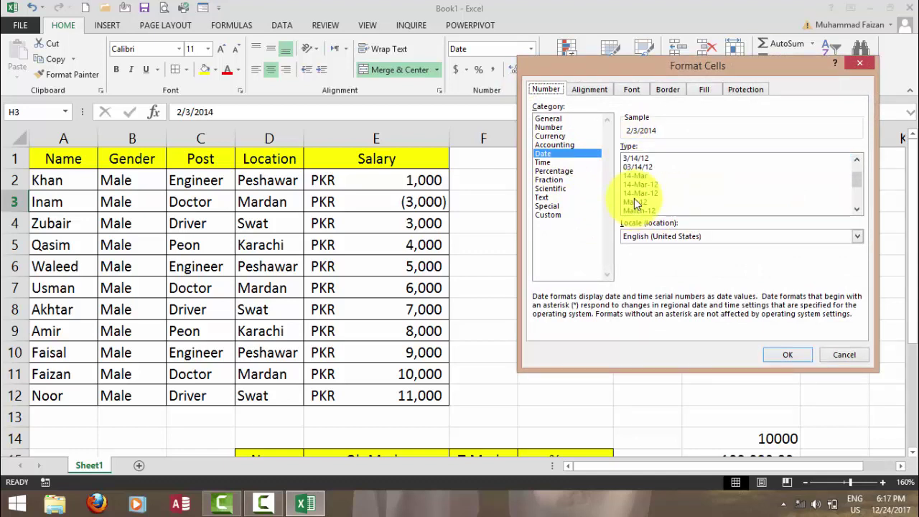
{"action": "scroll", "coordinate": [634, 203], "scroll_direction": "down", "scroll_amount": 1}
{"action": "scroll", "coordinate": [634, 207], "scroll_direction": "down", "scroll_amount": 1}
{"action": "left_click", "coordinate": [651, 176]}
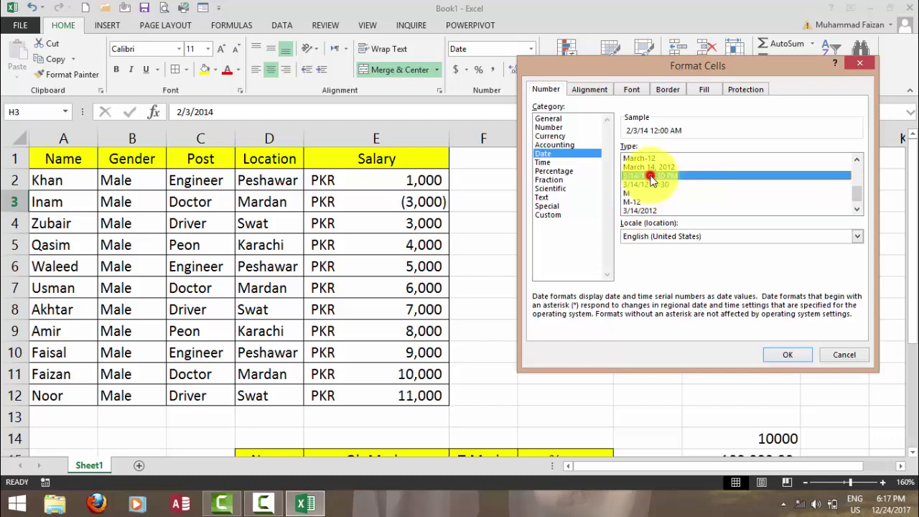
{"action": "left_click", "coordinate": [787, 353]}
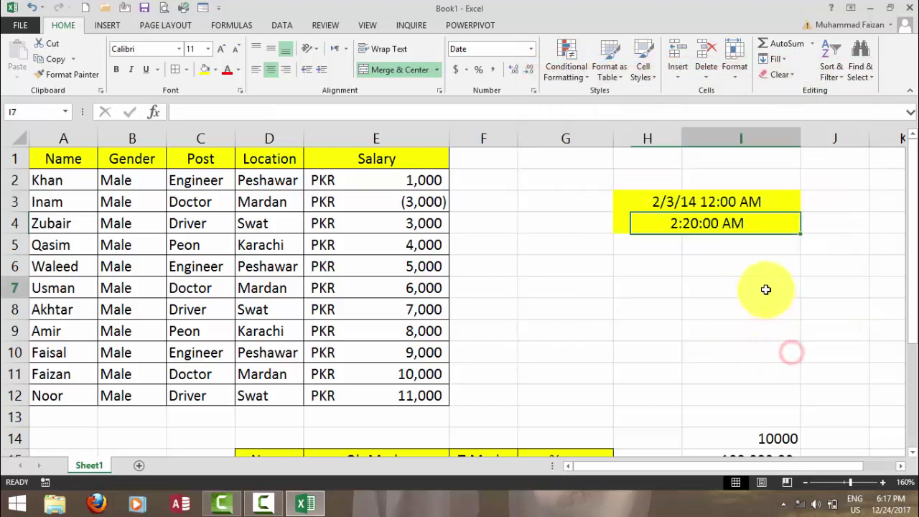
- Switch H3 to the long weekday date format, Monday, February 3, 2014
{"action": "left_click", "coordinate": [766, 289]}
{"action": "left_click", "coordinate": [687, 206]}
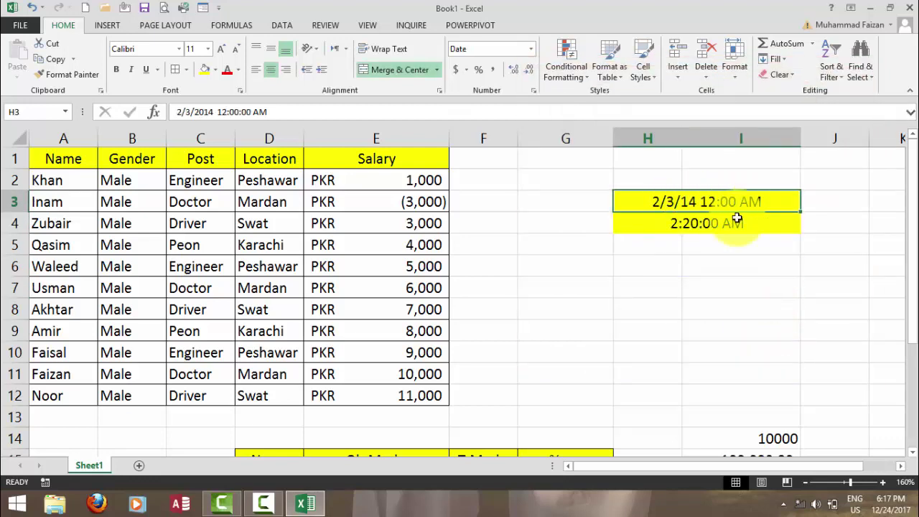
{"action": "left_click", "coordinate": [533, 91]}
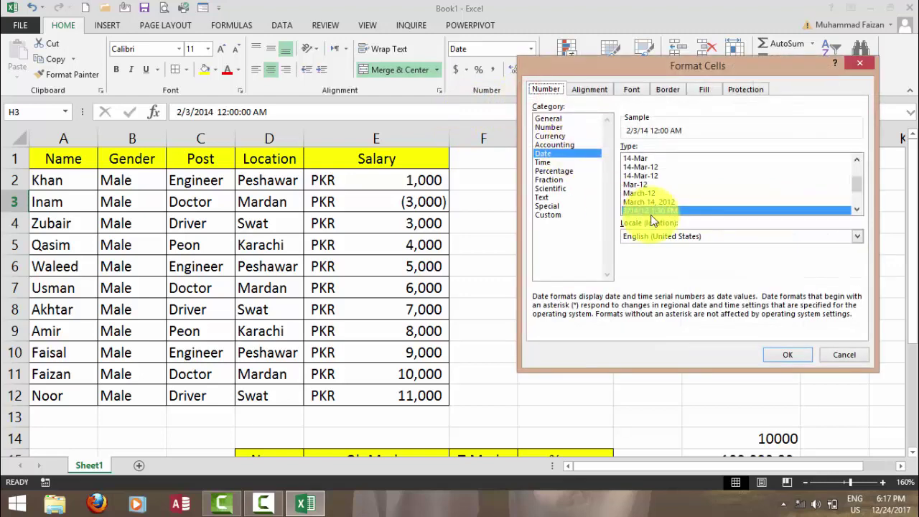
{"action": "scroll", "coordinate": [651, 190], "scroll_direction": "up", "scroll_amount": 5}
{"action": "left_click", "coordinate": [643, 167]}
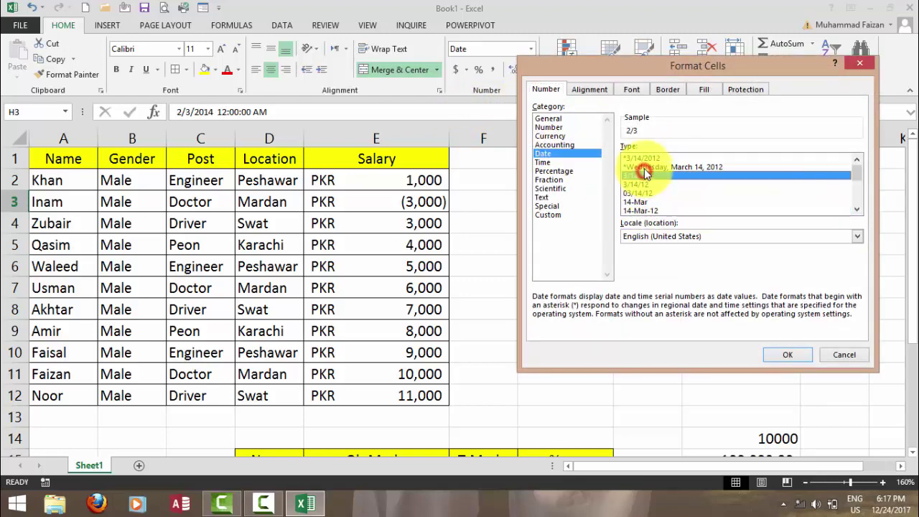
{"action": "left_click", "coordinate": [787, 354]}
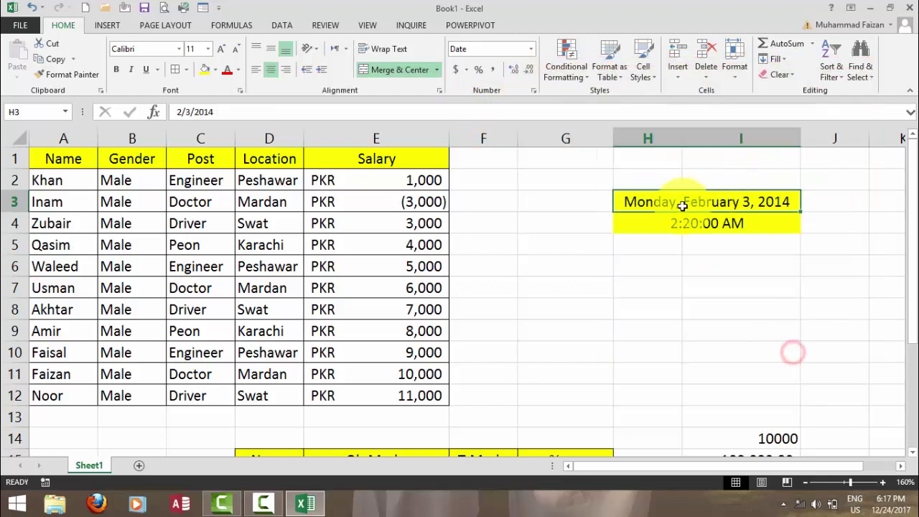
- Settle on the 3/14/12 1:30 PM date type so H3 reads 2/3/14 12:00 AM
{"action": "left_click", "coordinate": [533, 90]}
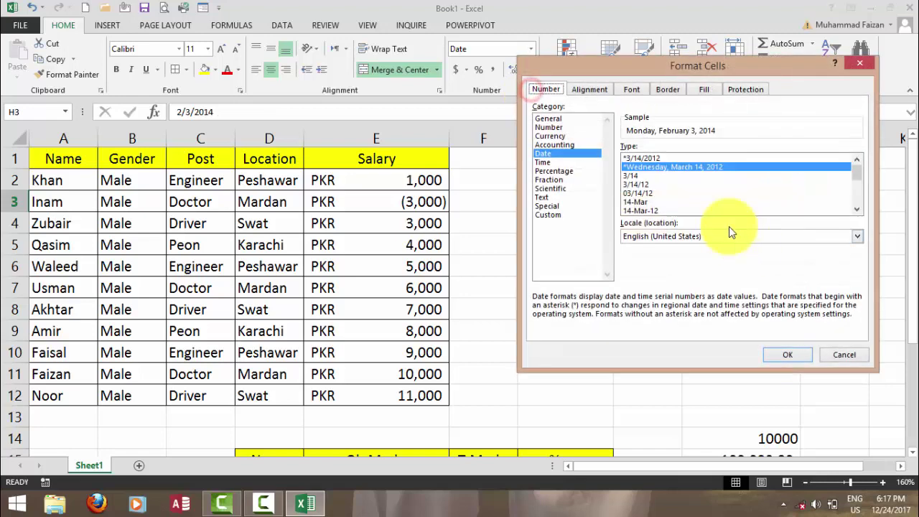
{"action": "left_click", "coordinate": [654, 183]}
{"action": "scroll", "coordinate": [653, 187], "scroll_direction": "down", "scroll_amount": 3}
{"action": "left_click", "coordinate": [639, 210]}
{"action": "left_click", "coordinate": [638, 193]}
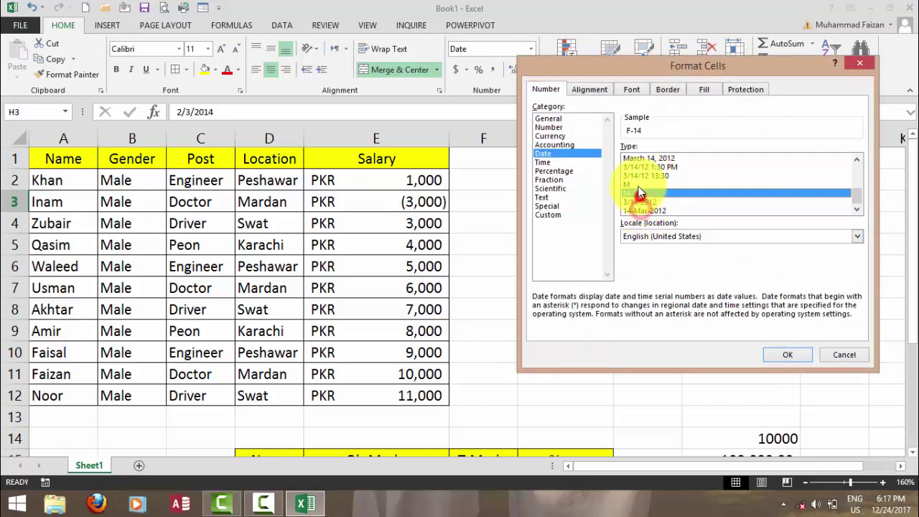
{"action": "left_click", "coordinate": [632, 179]}
{"action": "left_click", "coordinate": [633, 184]}
{"action": "left_click", "coordinate": [635, 192]}
{"action": "left_click", "coordinate": [637, 202]}
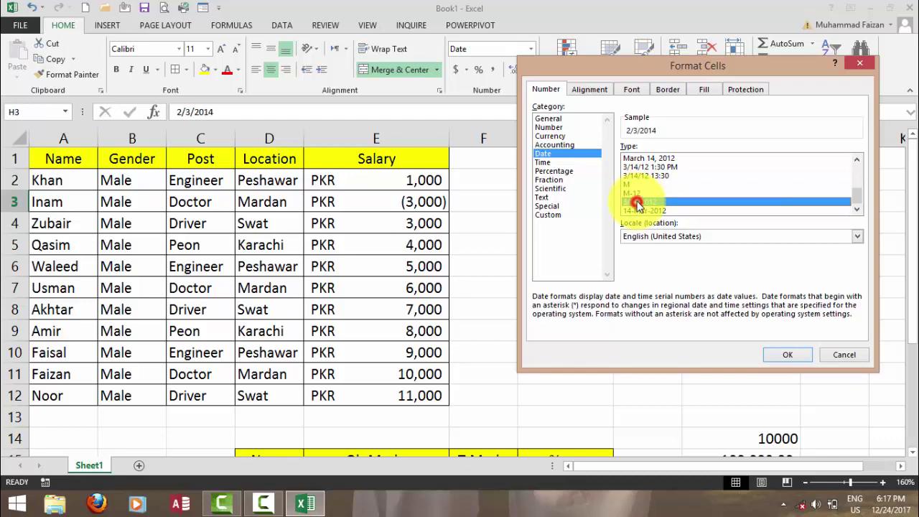
{"action": "left_click", "coordinate": [646, 167]}
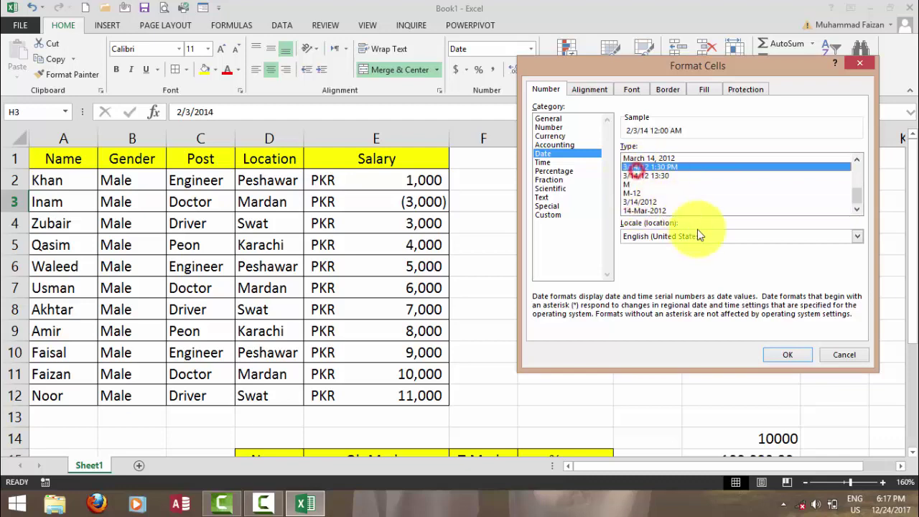
{"action": "left_click", "coordinate": [798, 356]}
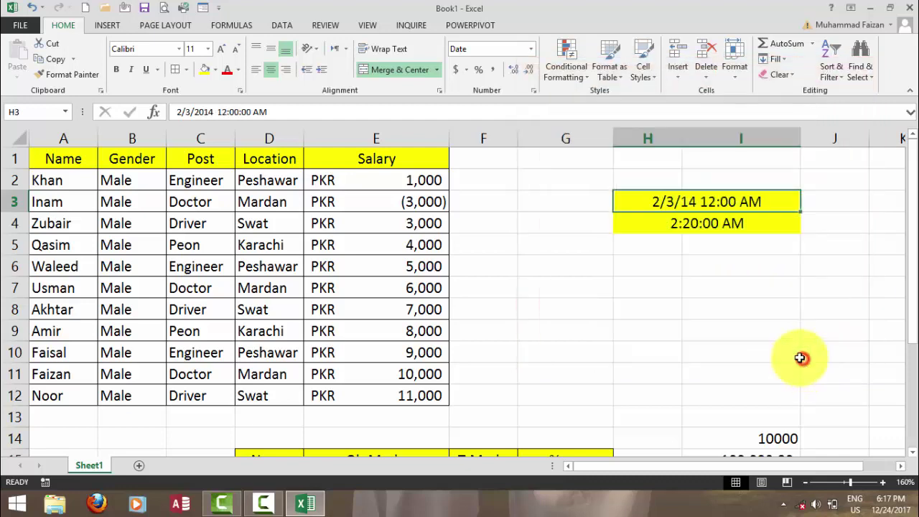
{"action": "left_click", "coordinate": [534, 90]}
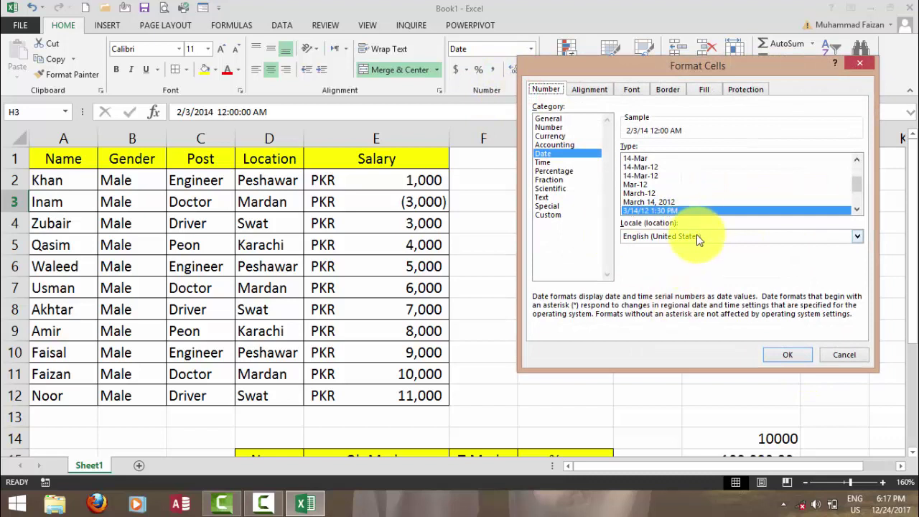
- Preview French (Belgium) locale date formats, cancel, then show the Time category formats for H3
{"action": "left_click", "coordinate": [696, 237]}
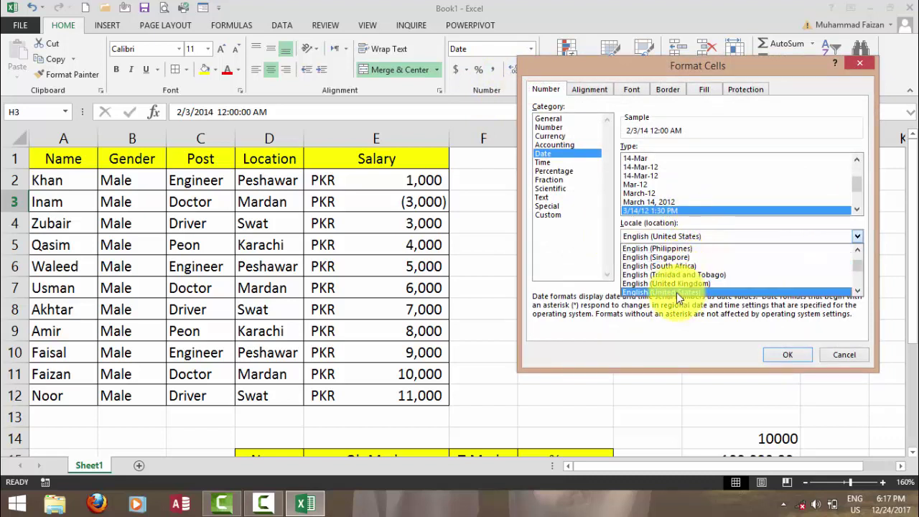
{"action": "scroll", "coordinate": [676, 292], "scroll_direction": "down", "scroll_amount": 1}
{"action": "scroll", "coordinate": [676, 292], "scroll_direction": "down", "scroll_amount": 2}
{"action": "scroll", "coordinate": [676, 292], "scroll_direction": "down", "scroll_amount": 1}
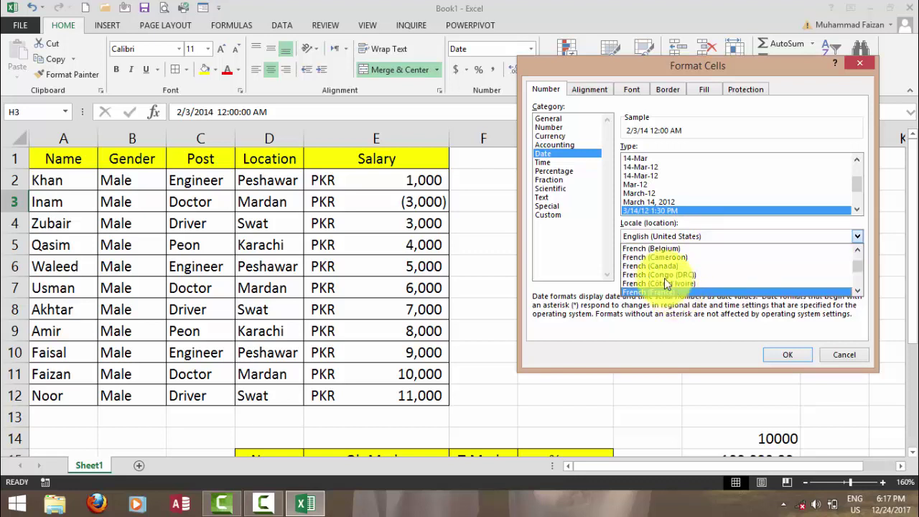
{"action": "left_click", "coordinate": [651, 248]}
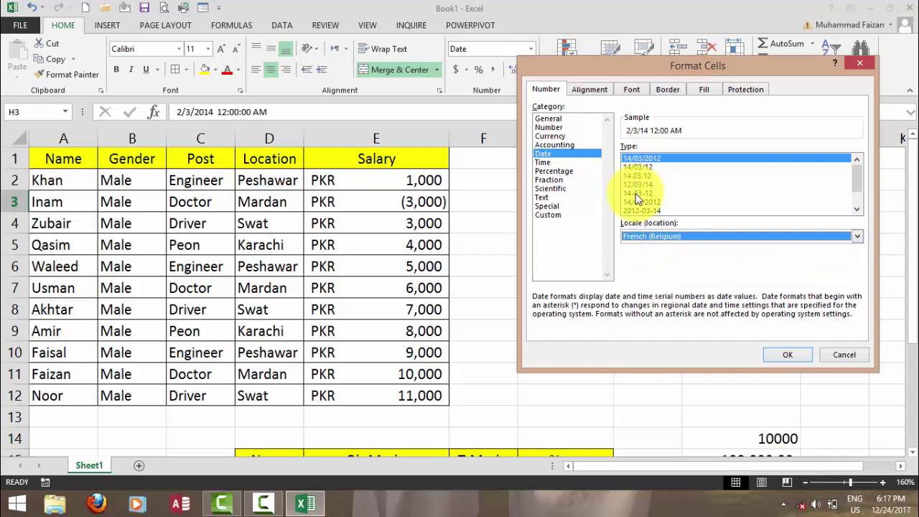
{"action": "left_click", "coordinate": [652, 237]}
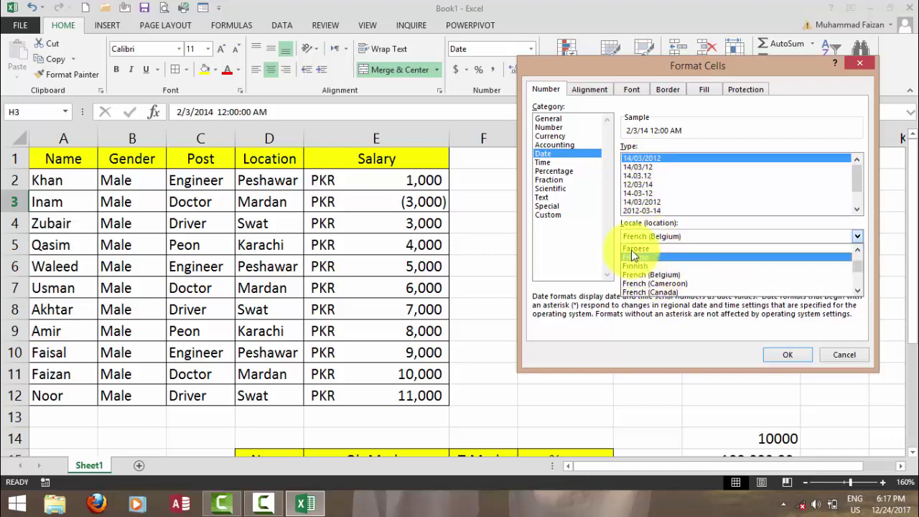
{"action": "scroll", "coordinate": [652, 265], "scroll_direction": "up", "scroll_amount": 1}
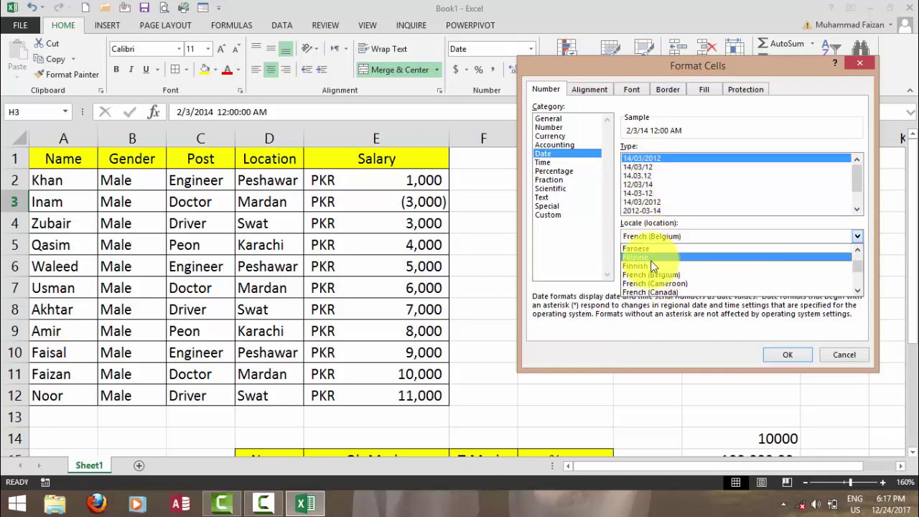
{"action": "left_click", "coordinate": [856, 351]}
{"action": "left_click", "coordinate": [534, 91]}
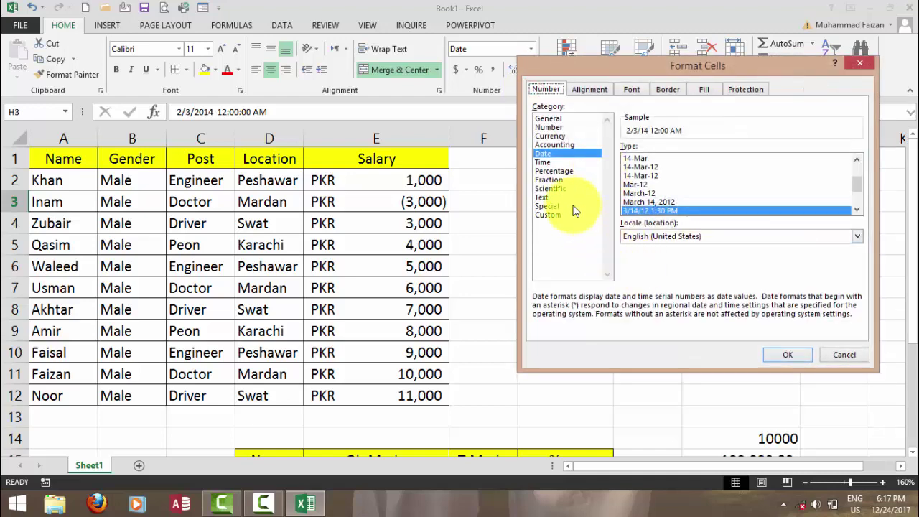
{"action": "left_click", "coordinate": [548, 166]}
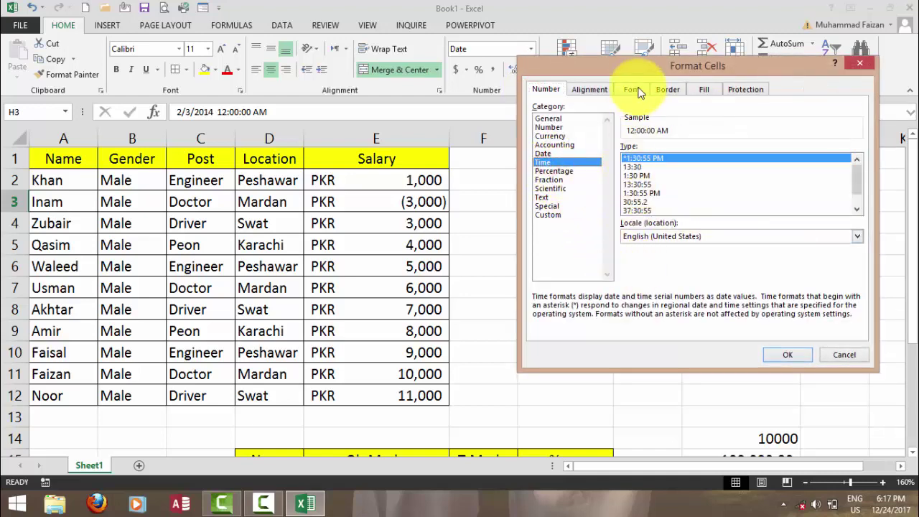
- Format the time in H4 with the 30:55.2 minutes-seconds type, displaying 20:00.0
{"action": "mouse_move", "coordinate": [597, 70]}
{"action": "left_mouse_down"}
{"action": "mouse_move", "coordinate": [456, 113]}
{"action": "mouse_move", "coordinate": [415, 115]}
{"action": "left_mouse_up"}
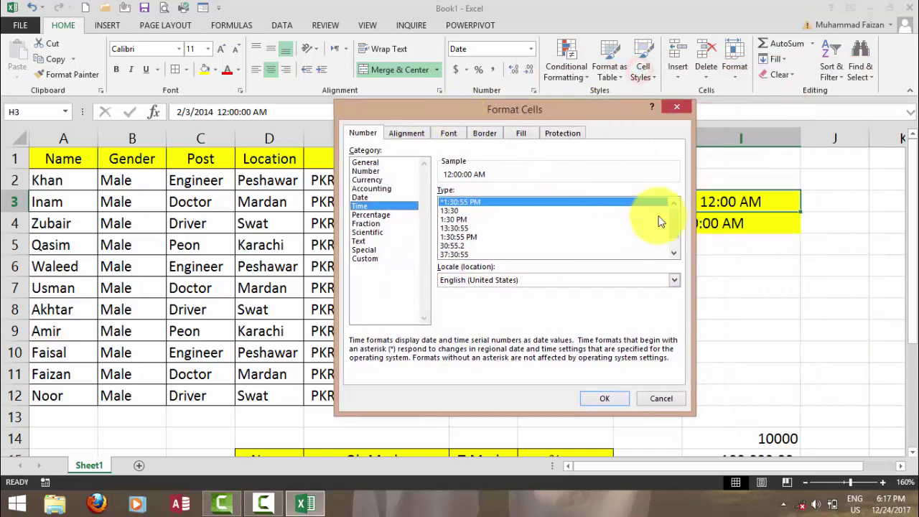
{"action": "left_click", "coordinate": [666, 399]}
{"action": "left_click", "coordinate": [718, 228]}
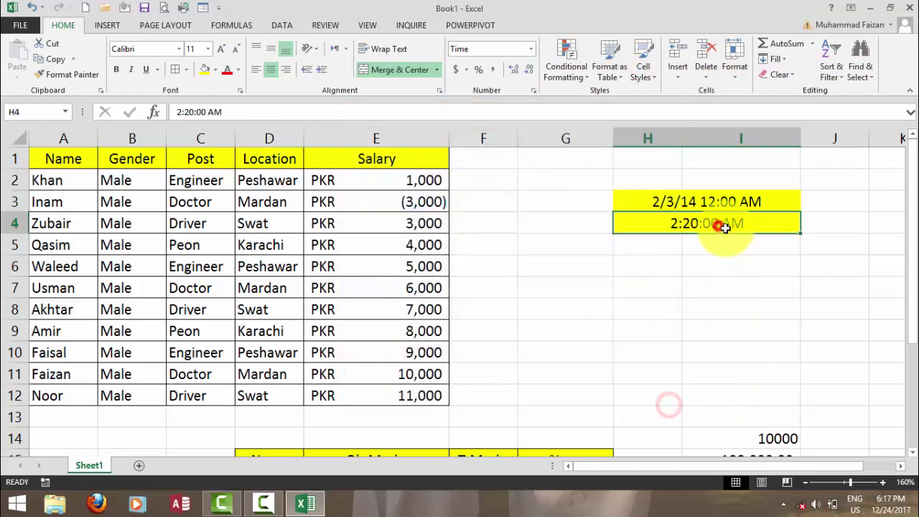
{"action": "left_click", "coordinate": [532, 90]}
{"action": "scroll", "coordinate": [546, 236], "scroll_direction": "down", "scroll_amount": 1}
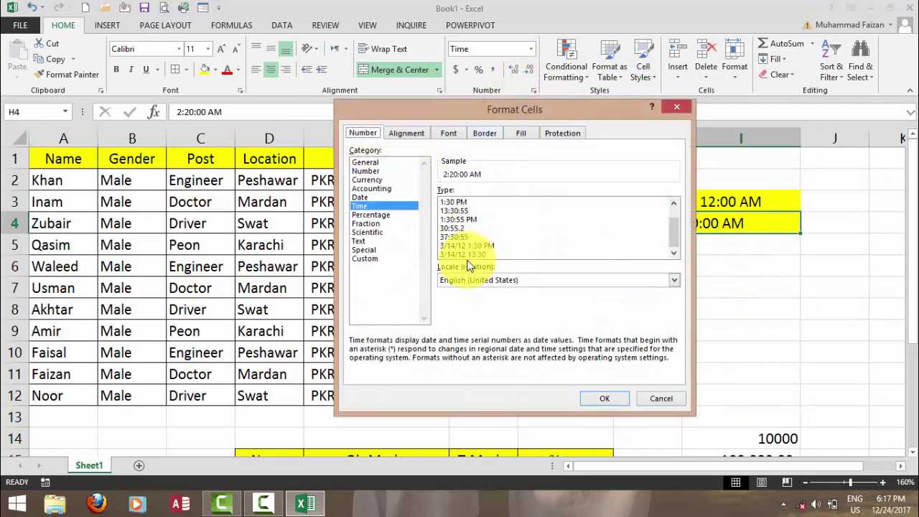
{"action": "left_click", "coordinate": [458, 245]}
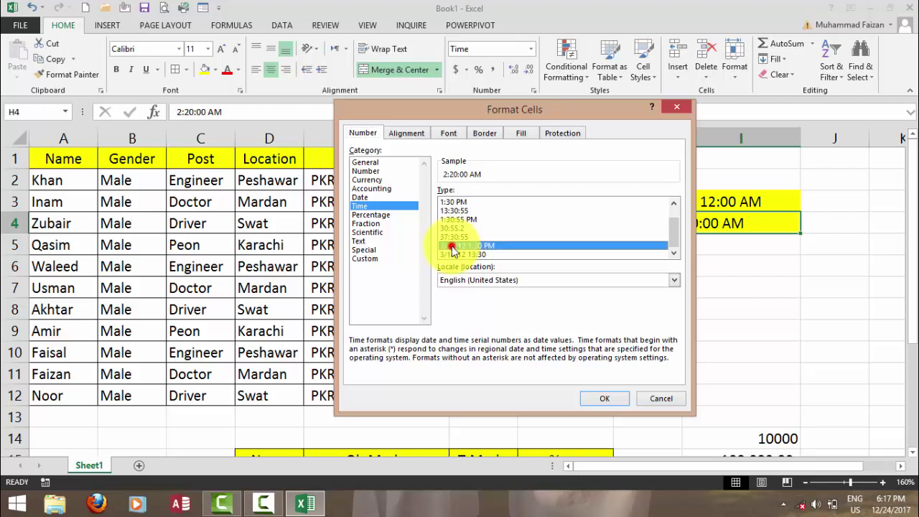
{"action": "left_click", "coordinate": [450, 227]}
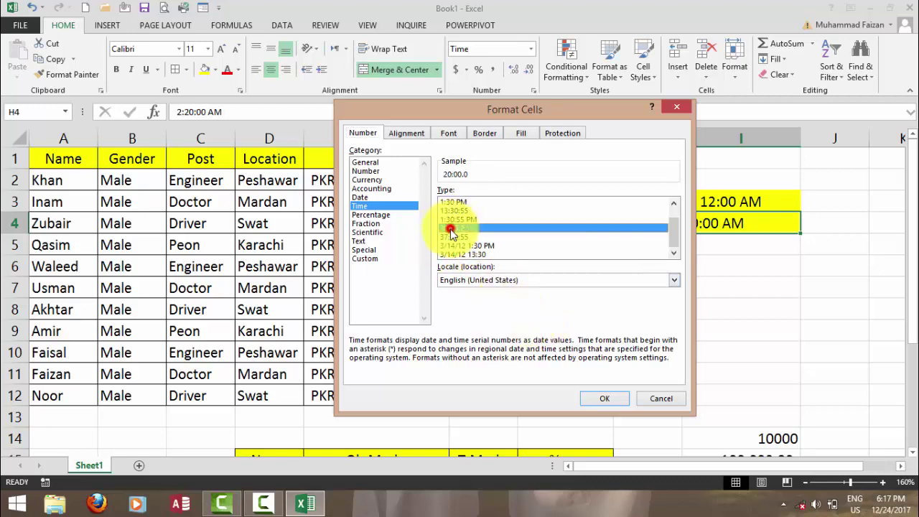
{"action": "left_click", "coordinate": [593, 397]}
{"action": "left_click", "coordinate": [720, 300]}
{"action": "left_click", "coordinate": [699, 226]}
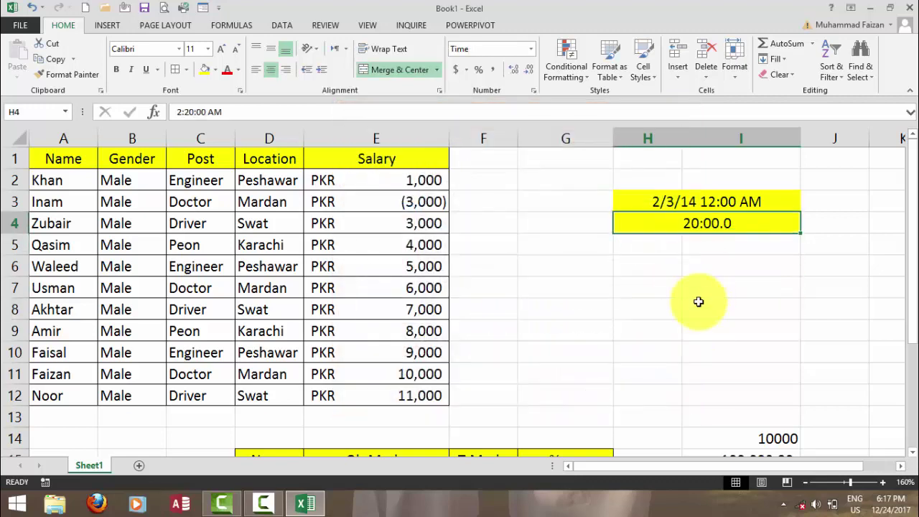
- Restore H4 to the 1:30:55 PM time type, showing 2:20:00 AM
{"action": "left_click", "coordinate": [533, 91]}
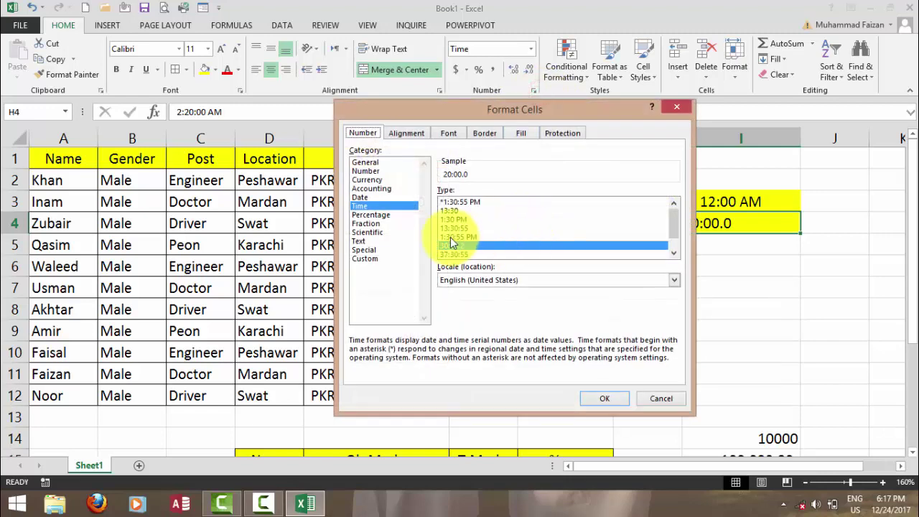
{"action": "left_click", "coordinate": [451, 208]}
{"action": "left_click", "coordinate": [459, 201]}
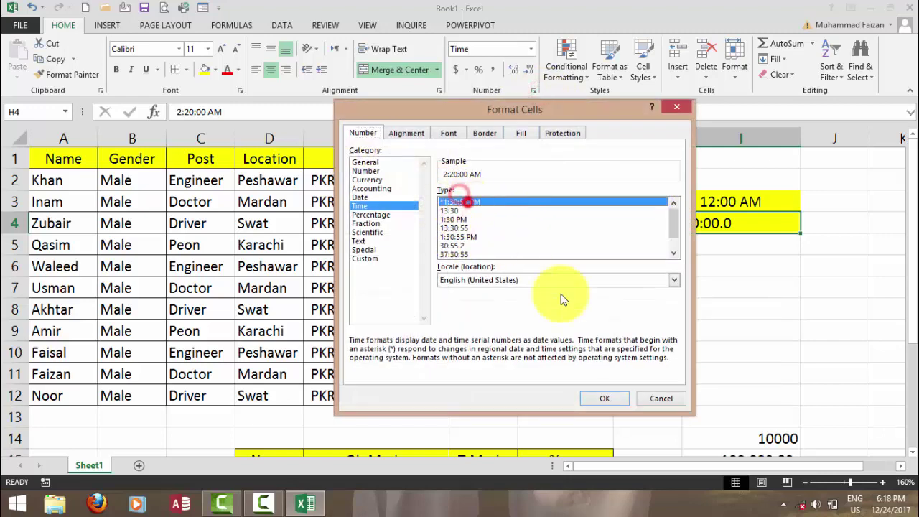
{"action": "left_click", "coordinate": [619, 397]}
- Apply the English (New Zealand) 01:30:55 p.m. time type to H4, then preview Percentage
{"action": "left_click", "coordinate": [533, 90]}
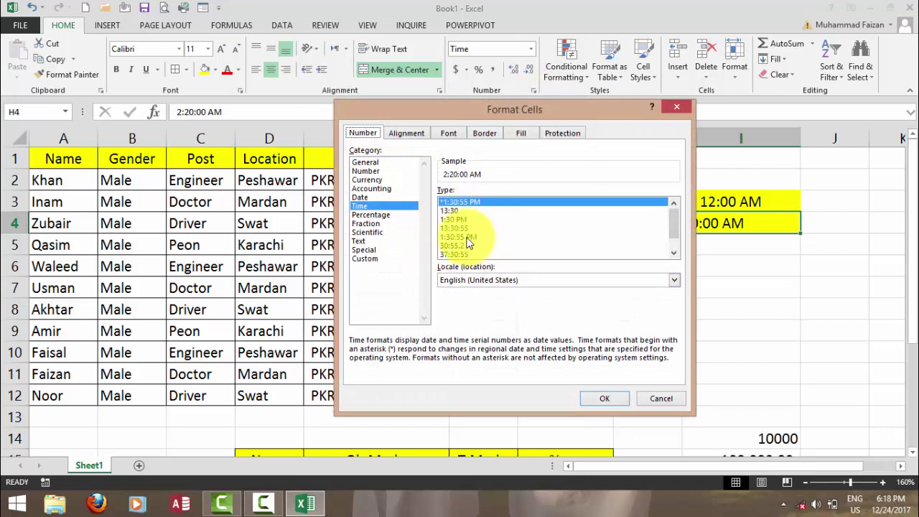
{"action": "left_click", "coordinate": [491, 280]}
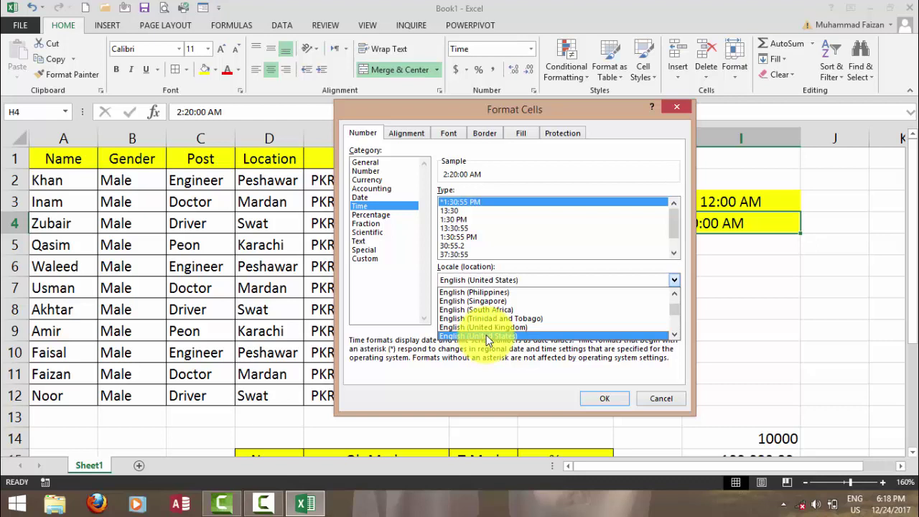
{"action": "scroll", "coordinate": [486, 339], "scroll_direction": "up", "scroll_amount": 2}
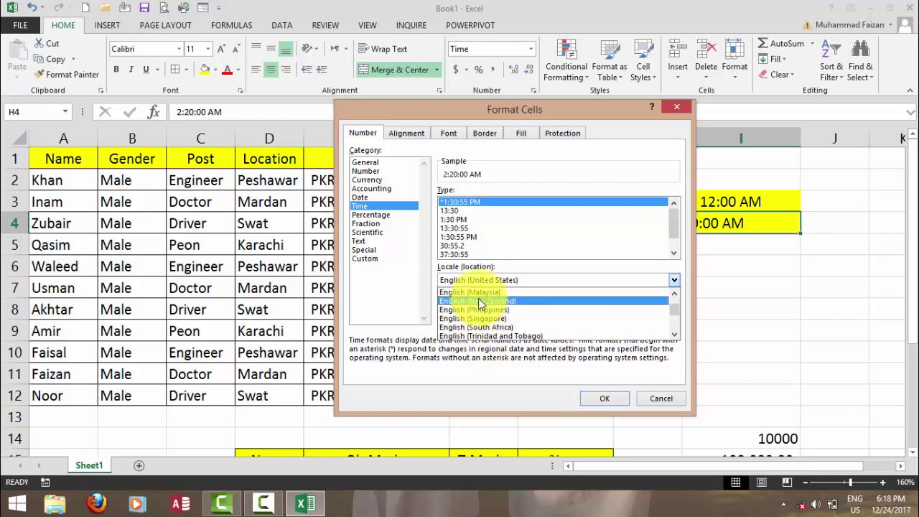
{"action": "left_click", "coordinate": [478, 298]}
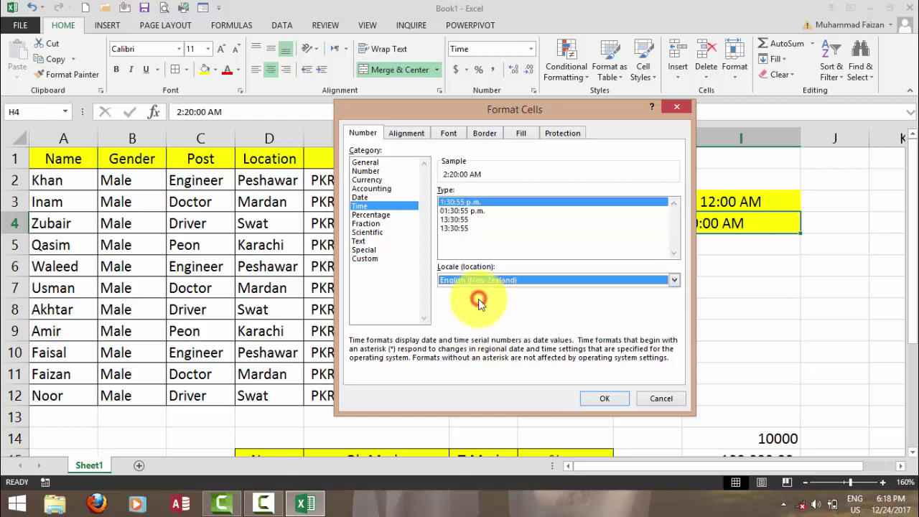
{"action": "left_click", "coordinate": [455, 210]}
{"action": "left_click", "coordinate": [455, 219]}
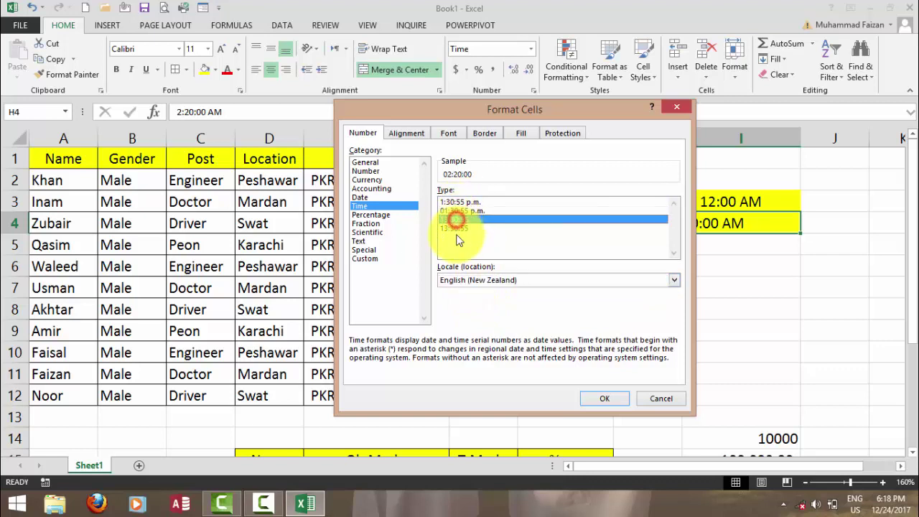
{"action": "left_click", "coordinate": [455, 210]}
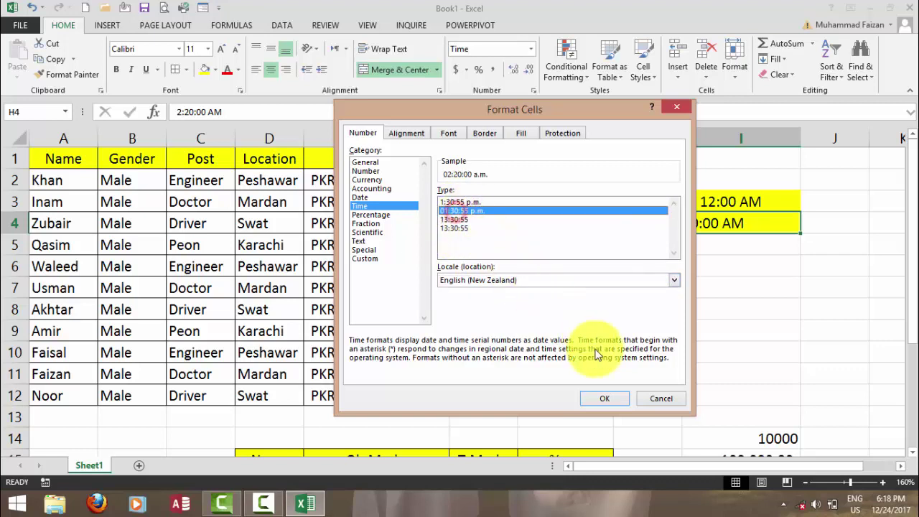
{"action": "left_click", "coordinate": [601, 398]}
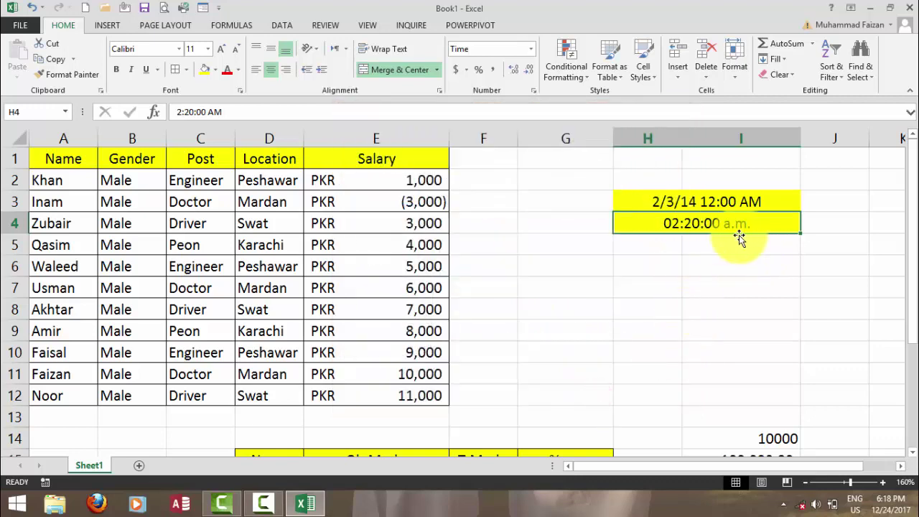
{"action": "left_click", "coordinate": [533, 90]}
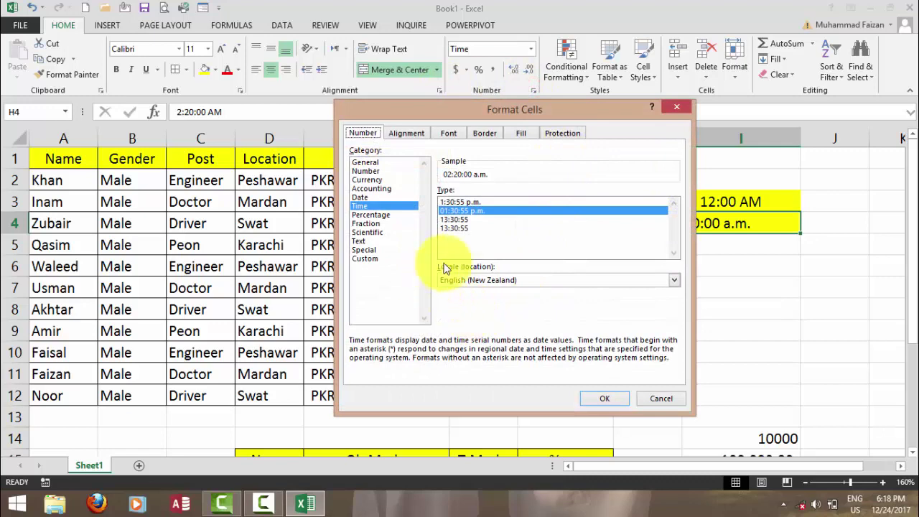
{"action": "left_click", "coordinate": [385, 216]}
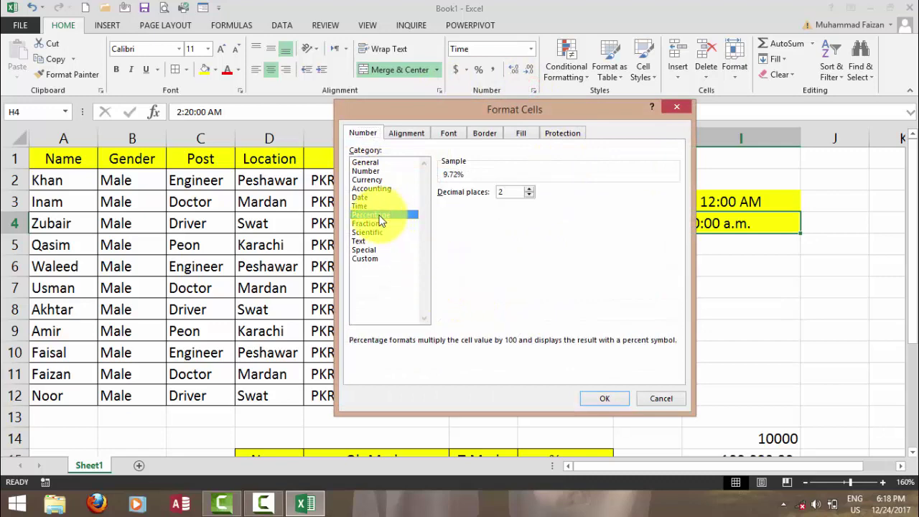
- Select G16:G21, remove two decimals, and apply Percentage from the Number Format list
{"action": "left_click", "coordinate": [667, 399]}
{"action": "scroll", "coordinate": [546, 374], "scroll_direction": "down", "scroll_amount": 4}
{"action": "left_click_drag", "start_coordinate": [545, 225], "coordinate": [558, 338]}
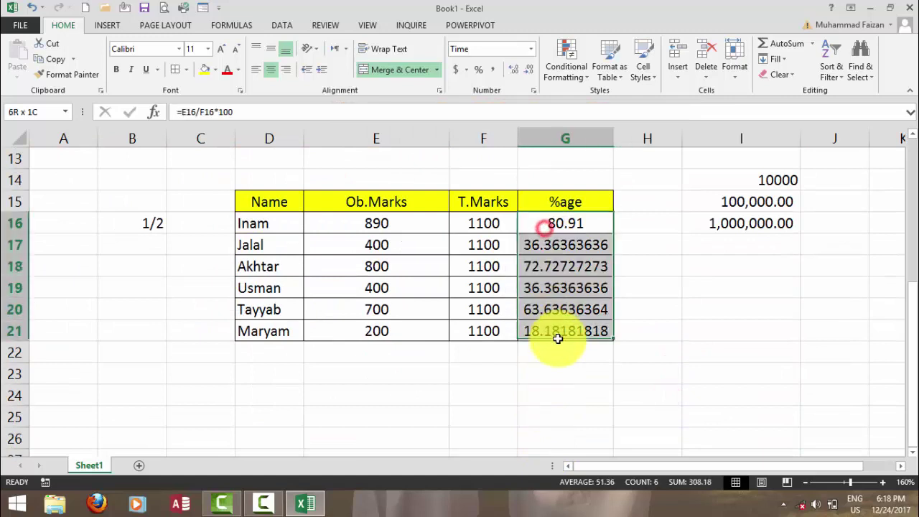
{"action": "left_click", "coordinate": [529, 71]}
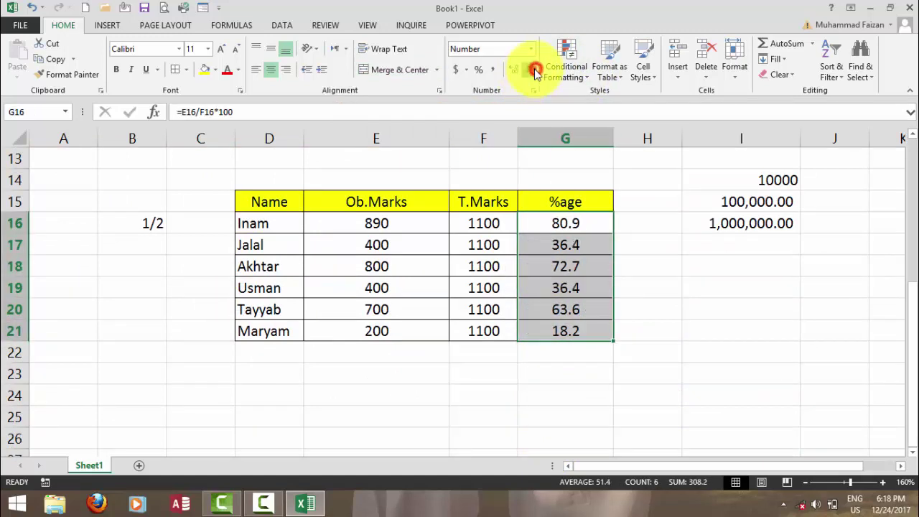
{"action": "left_click", "coordinate": [529, 70]}
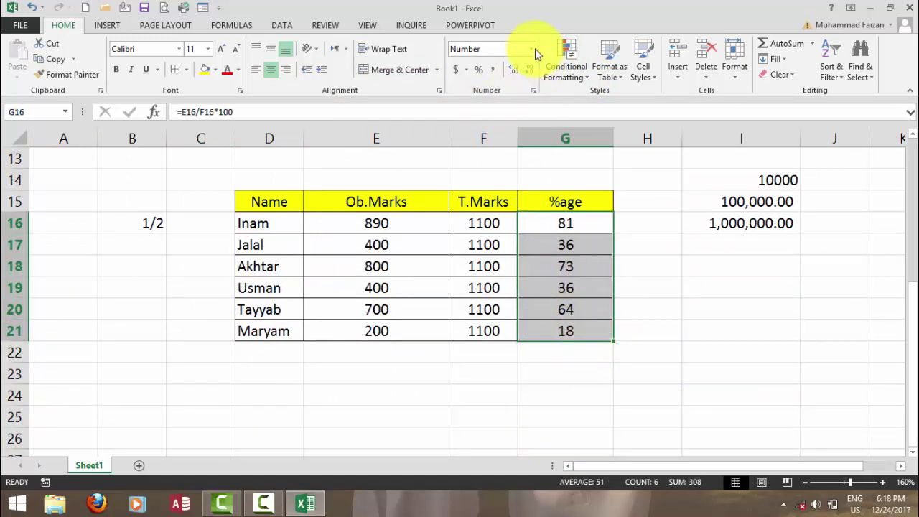
{"action": "left_click", "coordinate": [531, 48]}
{"action": "left_click", "coordinate": [508, 281]}
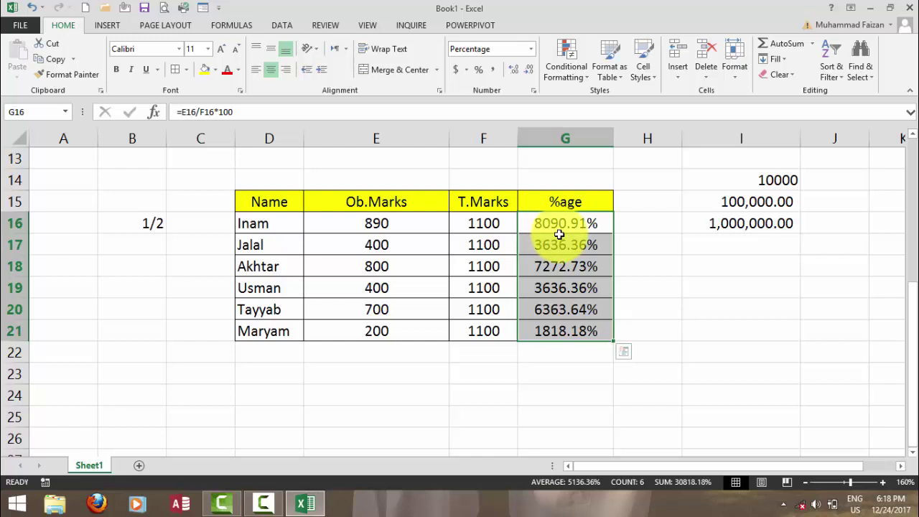
- Set the %age percentages to 0 decimal places, showing values like 8091% and 1818%
{"action": "left_click", "coordinate": [533, 90]}
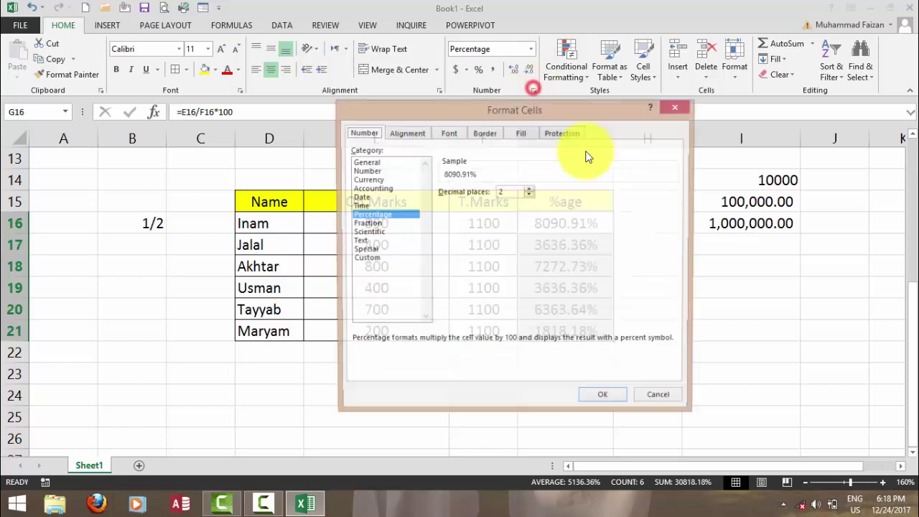
{"action": "left_click_drag", "start_coordinate": [500, 114], "coordinate": [762, 113]}
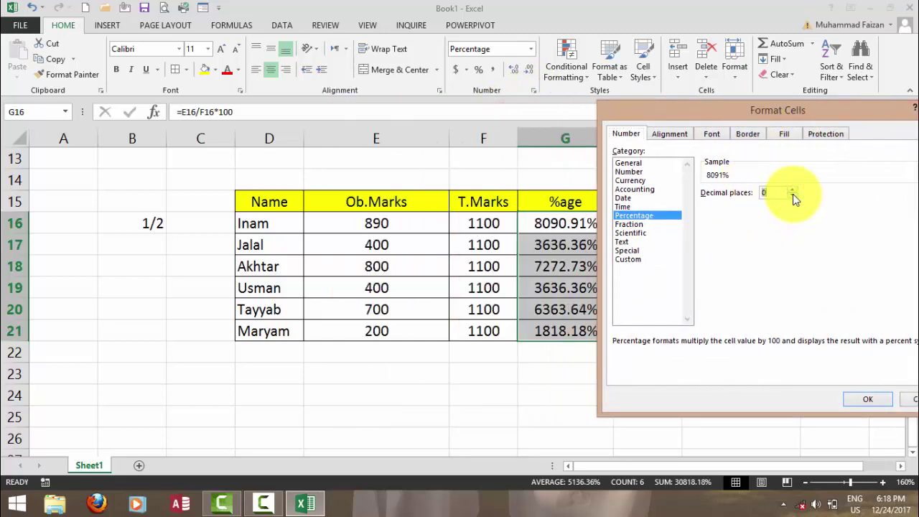
{"action": "left_click", "coordinate": [850, 394]}
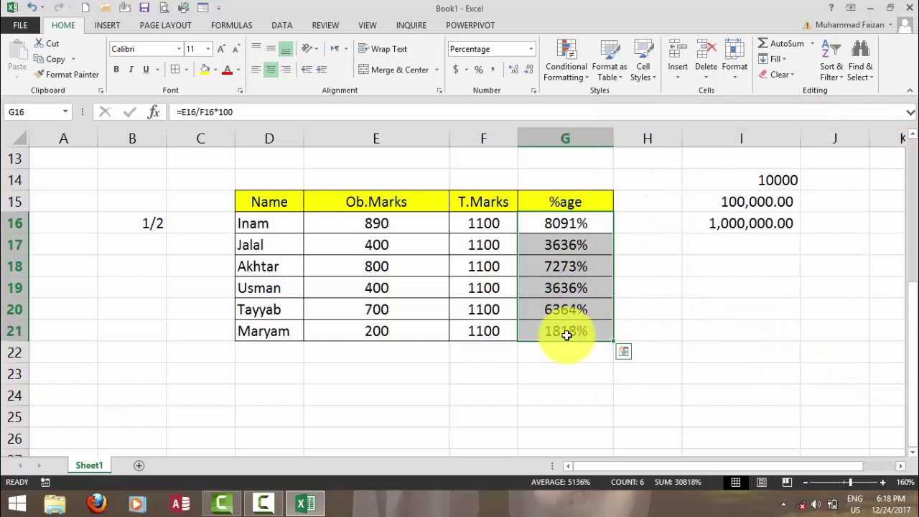
{"action": "left_click", "coordinate": [533, 90]}
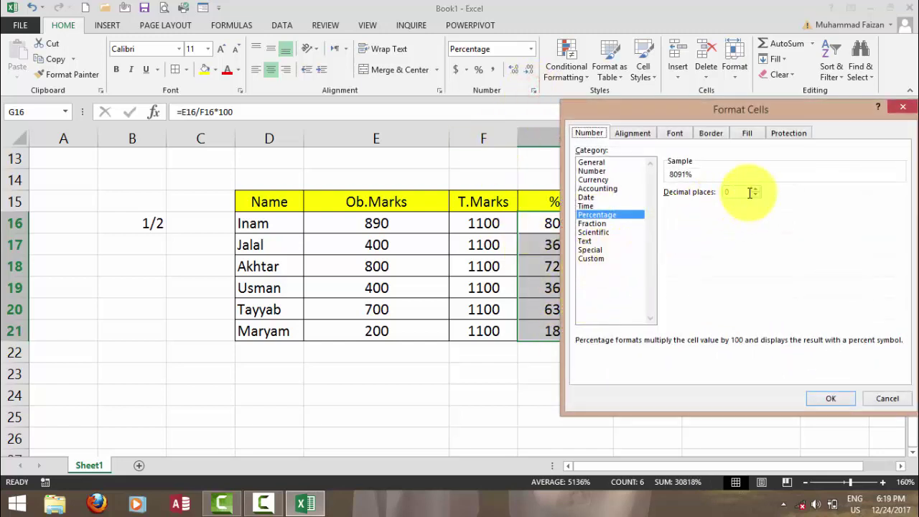
- Preview the %age values as fractions in sixteenths, up to three digits, and halves
{"action": "left_click", "coordinate": [593, 224]}
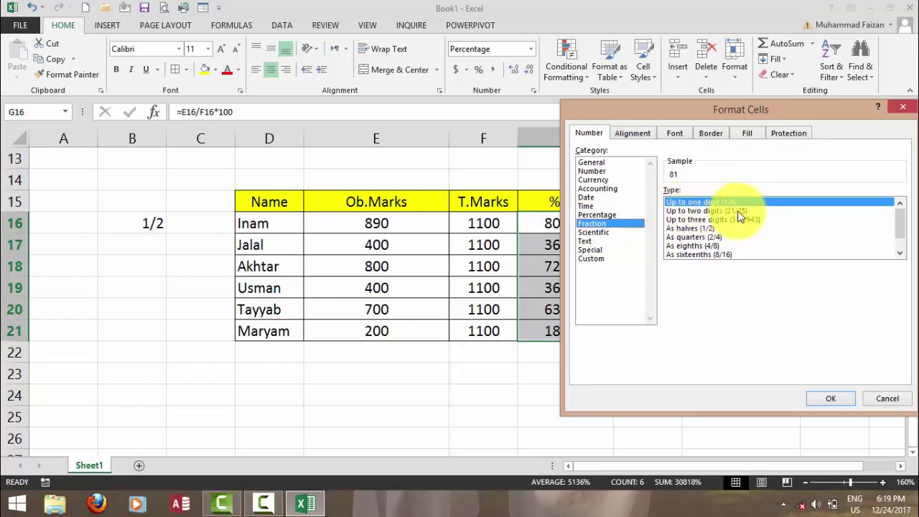
{"action": "left_click", "coordinate": [678, 254]}
{"action": "left_click", "coordinate": [898, 224]}
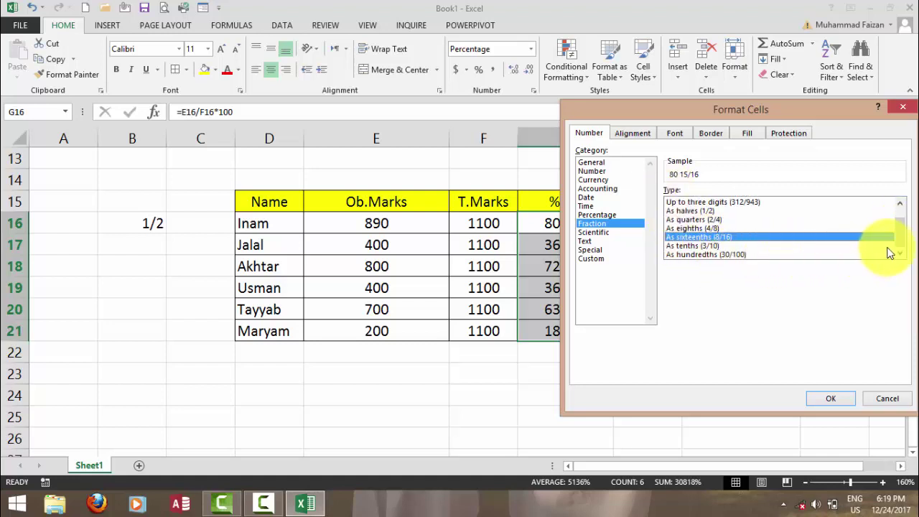
{"action": "left_click_drag", "start_coordinate": [903, 239], "coordinate": [899, 208]}
{"action": "left_click", "coordinate": [750, 211]}
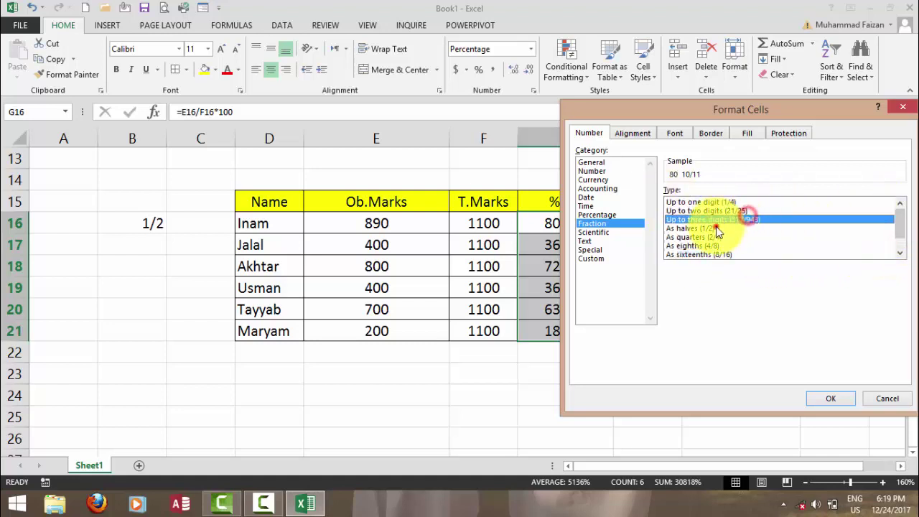
{"action": "left_click", "coordinate": [715, 229]}
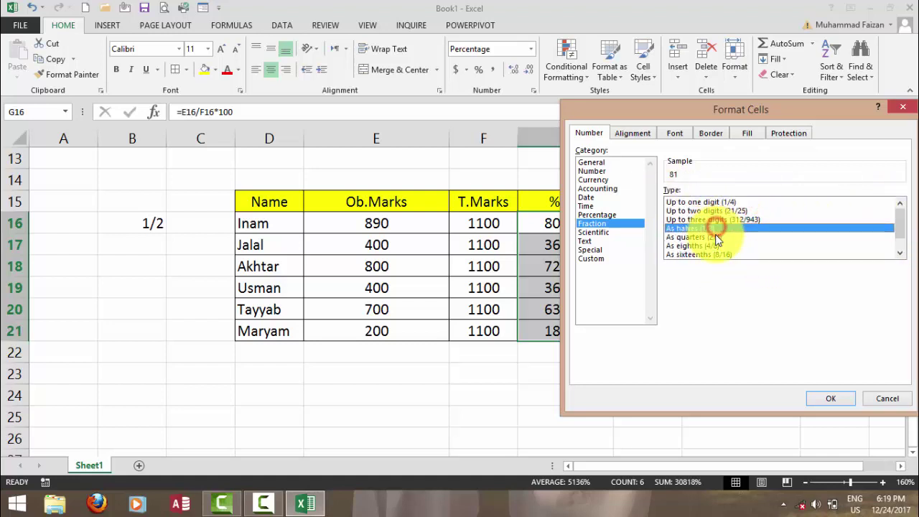
- Preview scientific notation at 2 then 0 decimals, then Text, ending on the Special category
{"action": "left_click", "coordinate": [593, 231]}
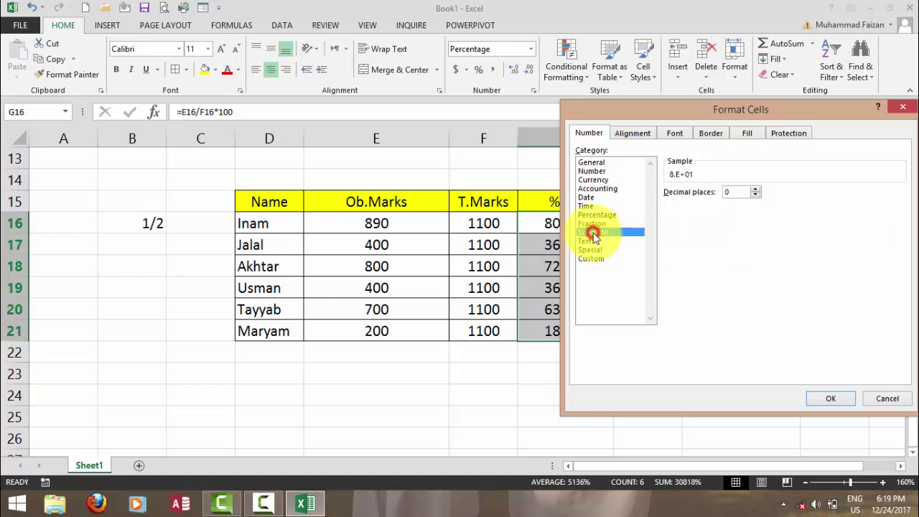
{"action": "left_click", "coordinate": [755, 190]}
{"action": "left_click", "coordinate": [756, 189]}
{"action": "left_click", "coordinate": [756, 195]}
{"action": "left_click", "coordinate": [755, 195]}
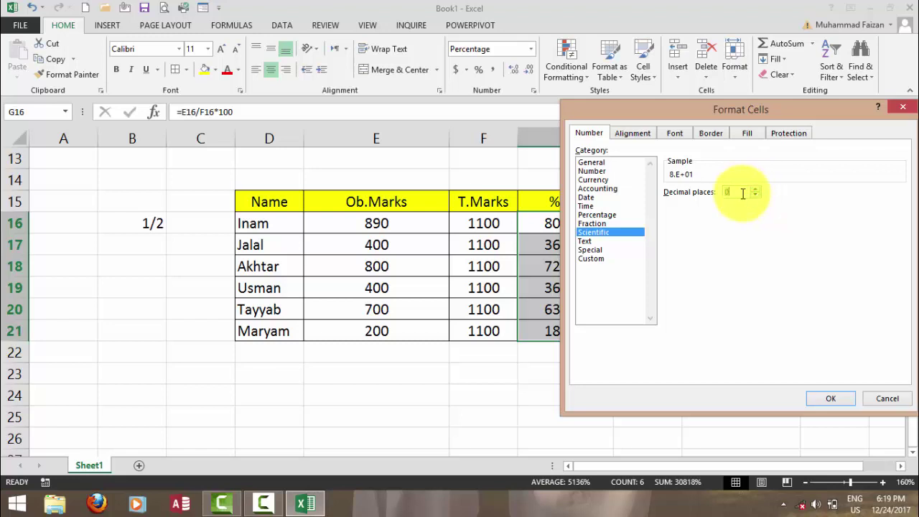
{"action": "left_click", "coordinate": [587, 240]}
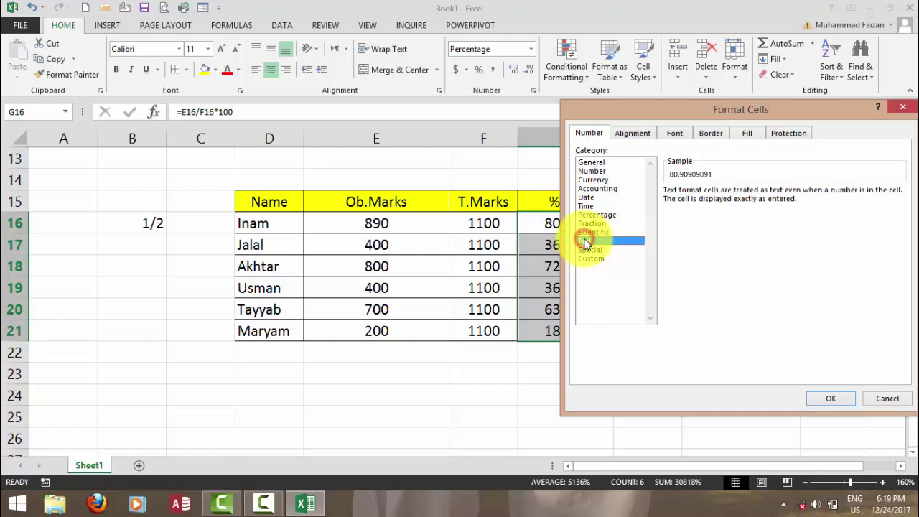
{"action": "left_click", "coordinate": [717, 170]}
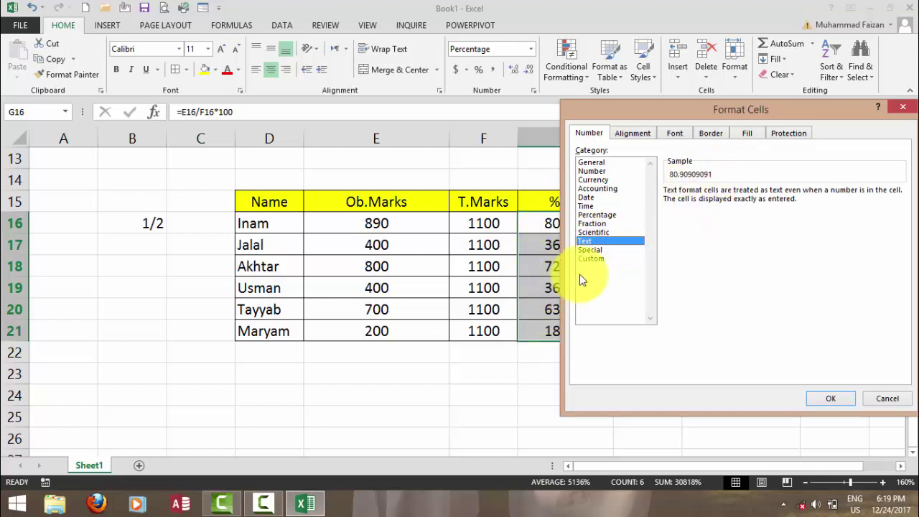
{"action": "left_click", "coordinate": [587, 251]}
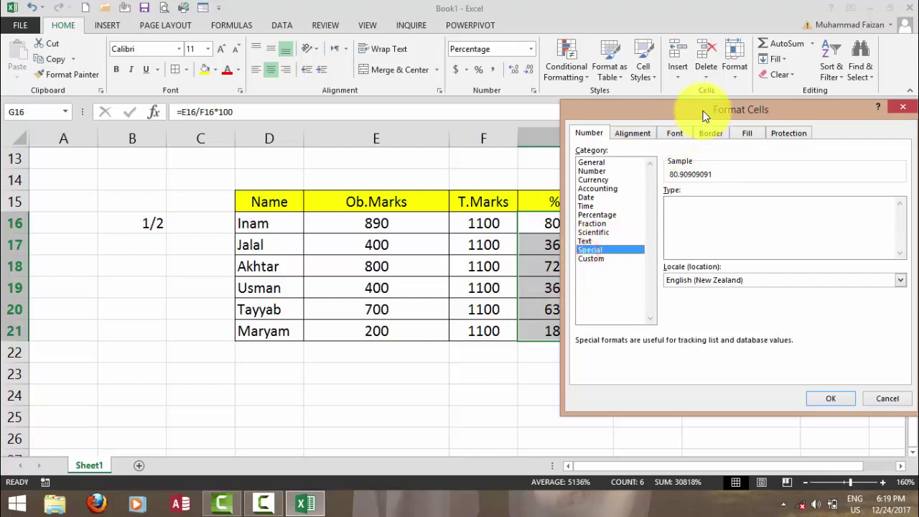
- Preview the English (United States) Phone Number and Social Security Number formats without applying them
{"action": "left_click_drag", "start_coordinate": [702, 111], "coordinate": [635, 72]}
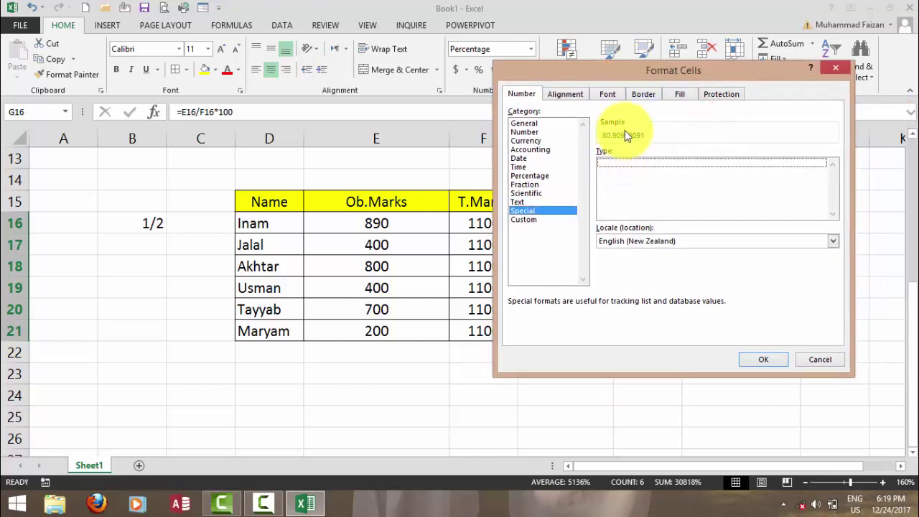
{"action": "left_click", "coordinate": [630, 242]}
{"action": "scroll", "coordinate": [631, 297], "scroll_direction": "down", "scroll_amount": 2}
{"action": "scroll", "coordinate": [630, 298], "scroll_direction": "down", "scroll_amount": 1}
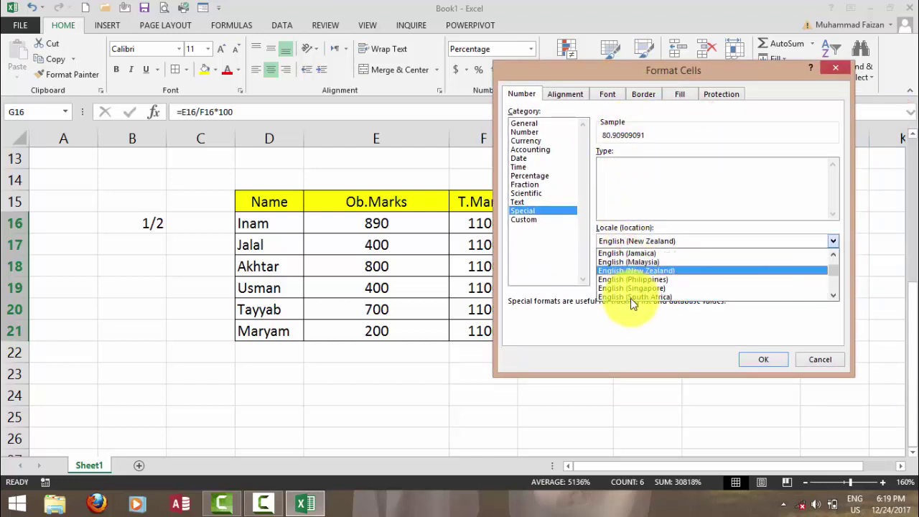
{"action": "scroll", "coordinate": [630, 298], "scroll_direction": "down", "scroll_amount": 2}
{"action": "scroll", "coordinate": [631, 294], "scroll_direction": "down", "scroll_amount": 2}
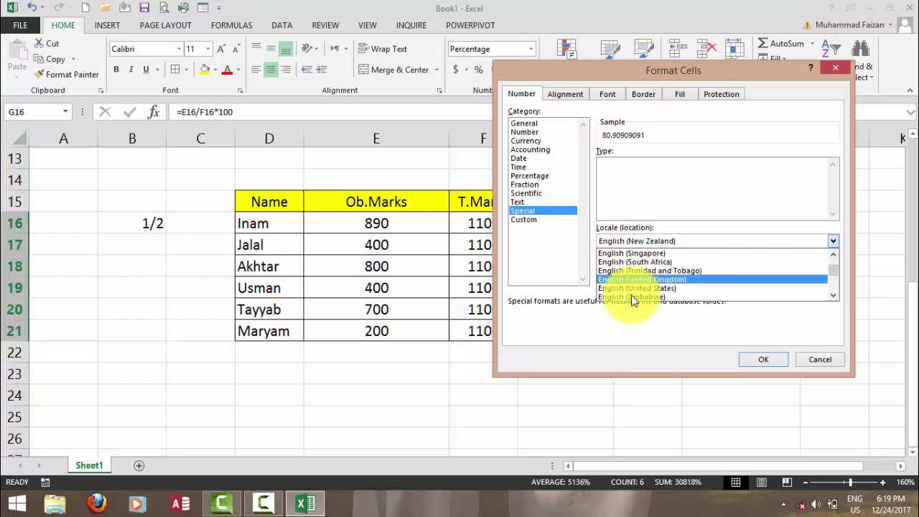
{"action": "left_click", "coordinate": [632, 293]}
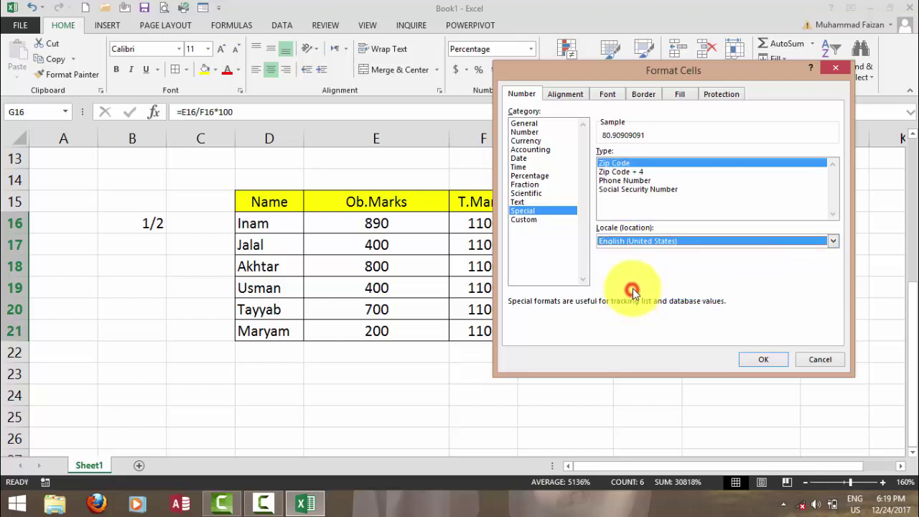
{"action": "left_click", "coordinate": [615, 180]}
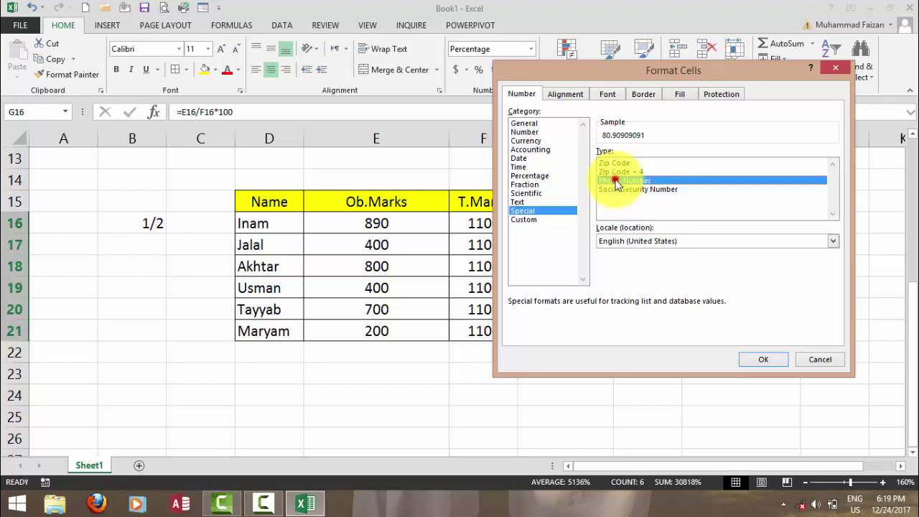
{"action": "left_click", "coordinate": [622, 189]}
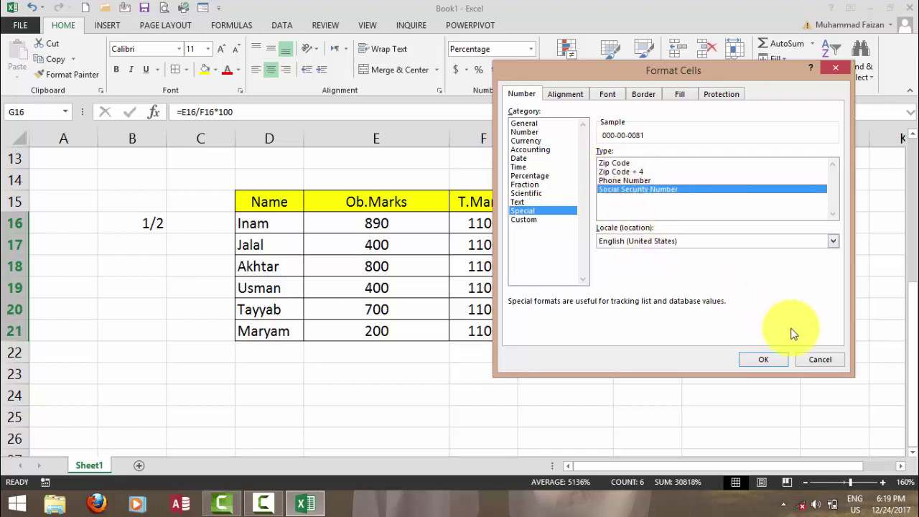
{"action": "left_click", "coordinate": [819, 358]}
- Apply the Social Security Number special format to cells G23:G28
{"action": "scroll", "coordinate": [601, 348], "scroll_direction": "down", "scroll_amount": 2}
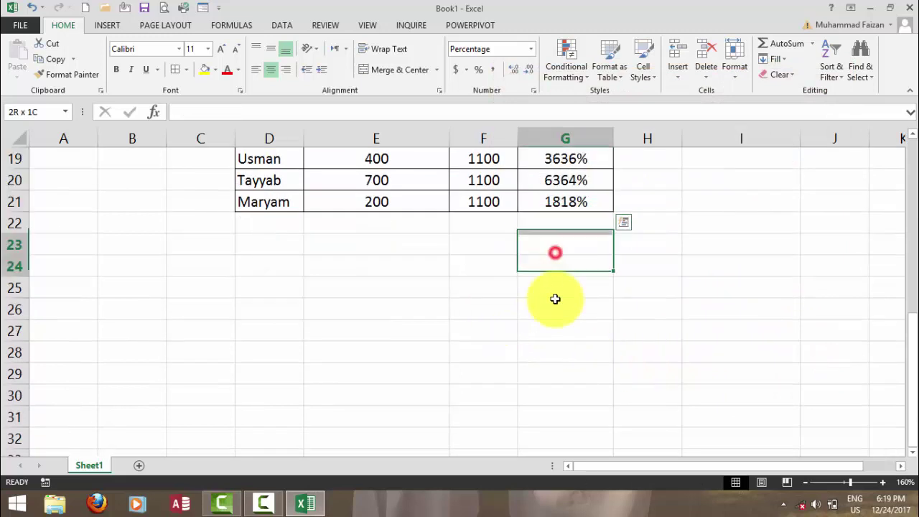
{"action": "left_click_drag", "start_coordinate": [549, 250], "coordinate": [553, 352]}
{"action": "left_click", "coordinate": [540, 93]}
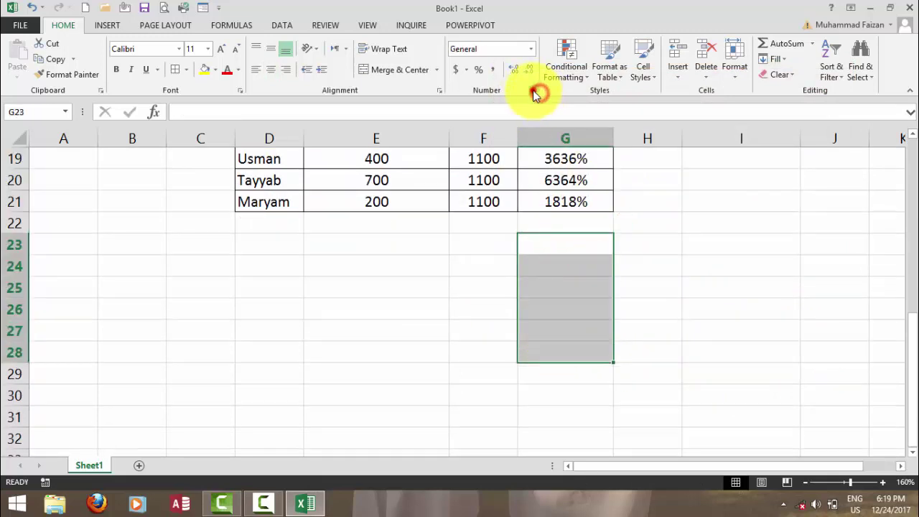
{"action": "left_click", "coordinate": [539, 209]}
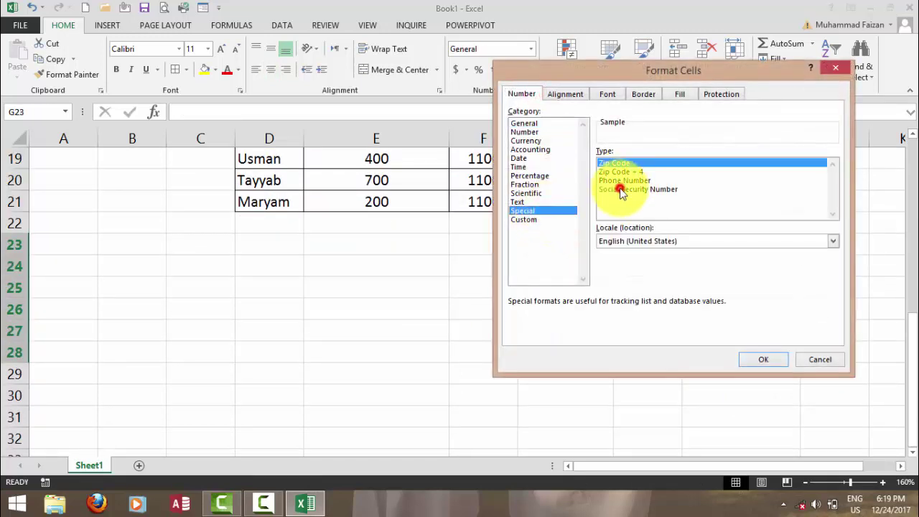
{"action": "left_click", "coordinate": [622, 188]}
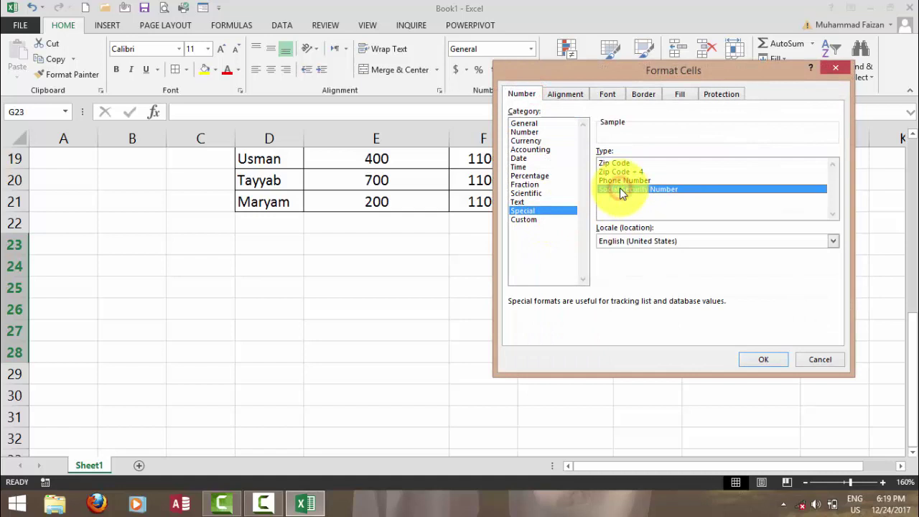
{"action": "left_click", "coordinate": [761, 359]}
{"action": "left_click", "coordinate": [557, 244]}
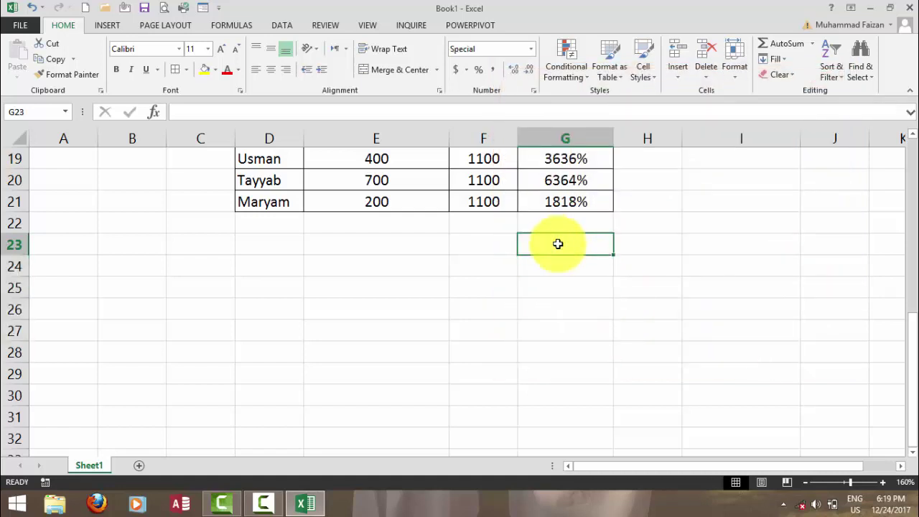
{"action": "type", "text": "42342342342"}
{"action": "key", "text": "Return"}
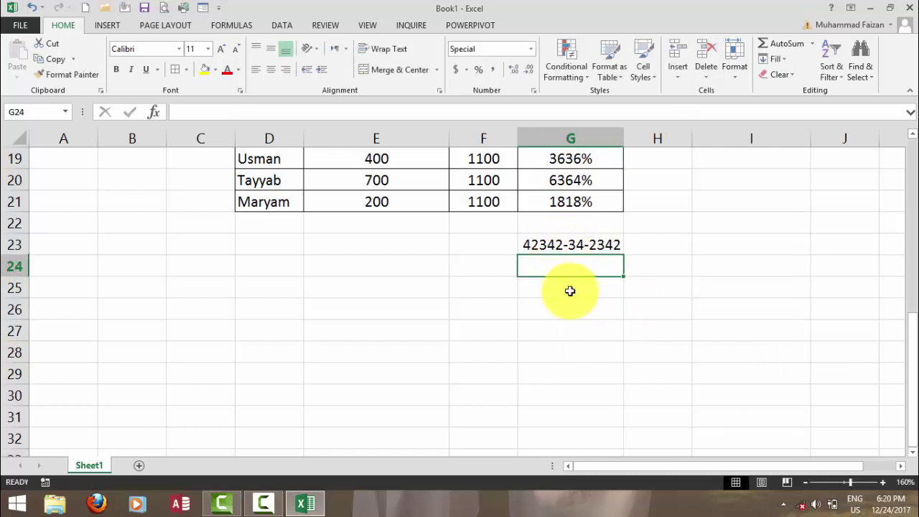
{"action": "left_click", "coordinate": [569, 244]}
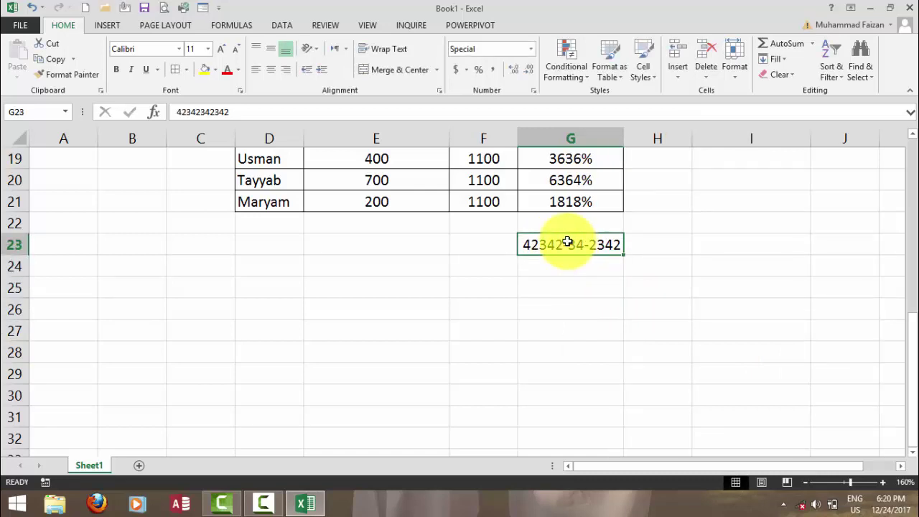
{"action": "left_click", "coordinate": [577, 271]}
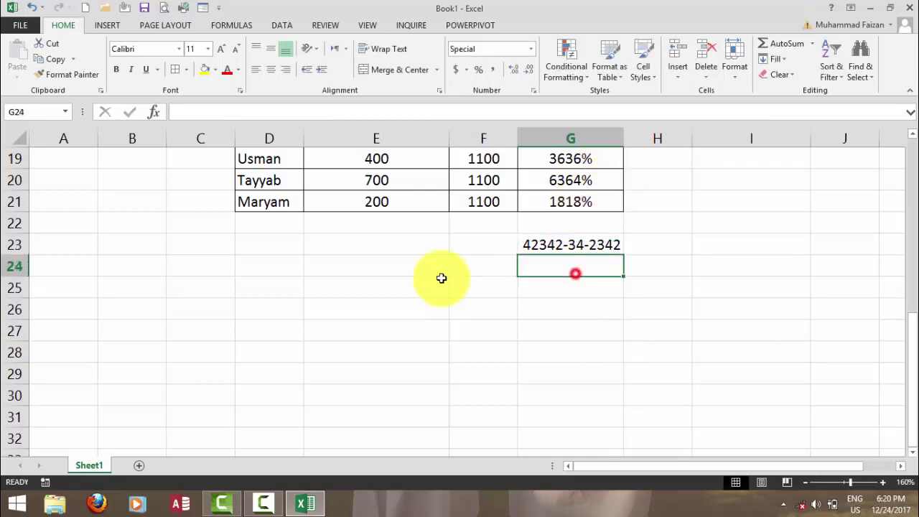
{"action": "left_click", "coordinate": [381, 265]}
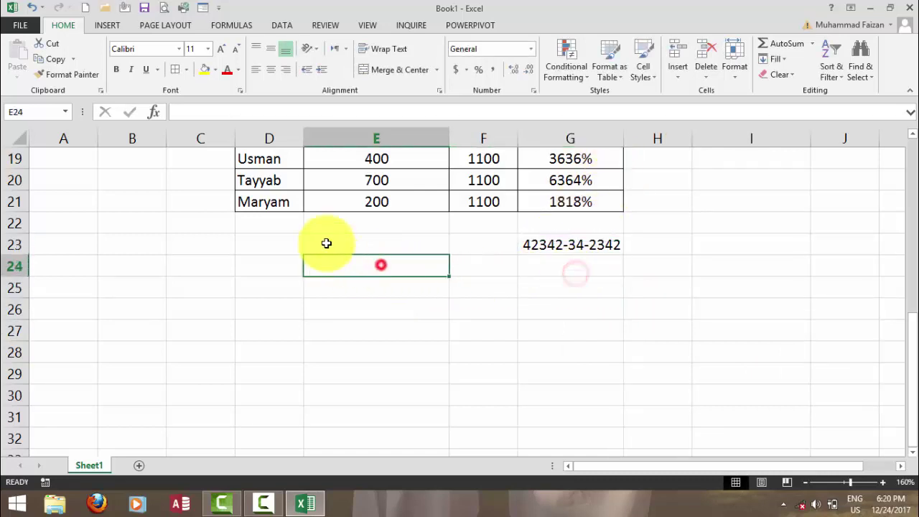
- Browse the custom number codes for E24 and close without changes
{"action": "left_click", "coordinate": [532, 91]}
{"action": "left_click", "coordinate": [527, 219]}
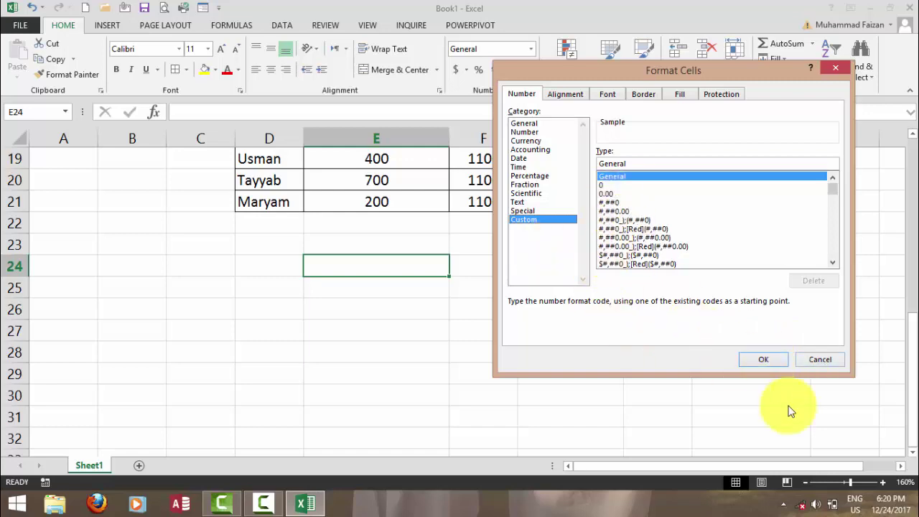
{"action": "left_click", "coordinate": [817, 360]}
- Enter a phone number in K3 and widen column K
{"action": "scroll", "coordinate": [474, 399], "scroll_direction": "down", "scroll_amount": 3}
{"action": "scroll", "coordinate": [475, 398], "scroll_direction": "up", "scroll_amount": 8}
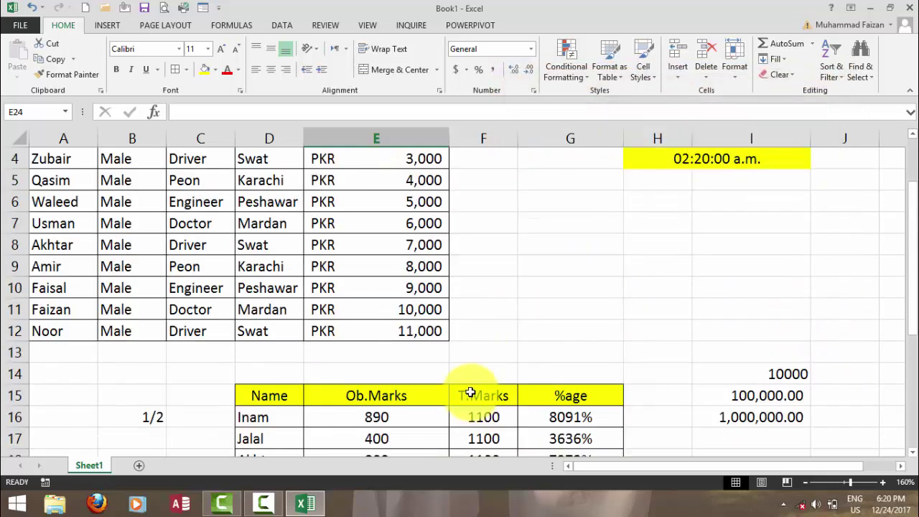
{"action": "scroll", "coordinate": [467, 384], "scroll_direction": "up", "scroll_amount": 1}
{"action": "scroll", "coordinate": [897, 471], "scroll_direction": "right", "scroll_amount": 4}
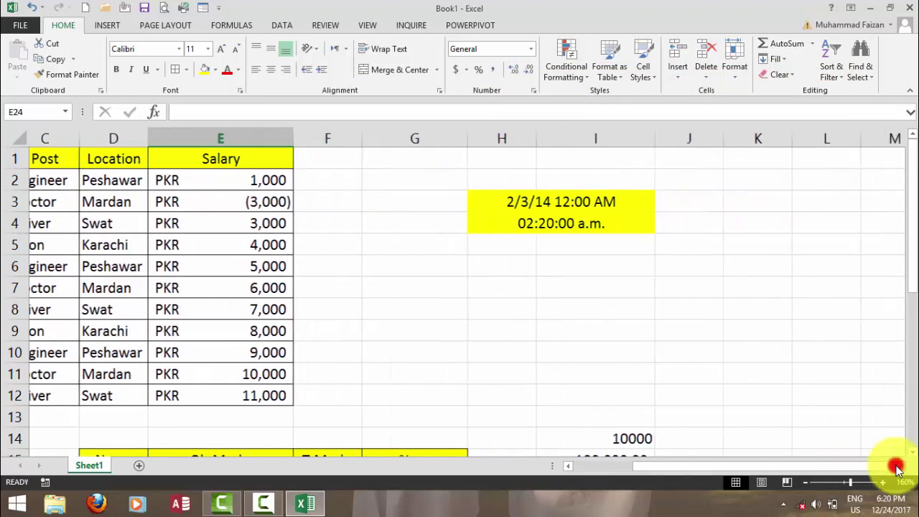
{"action": "left_click", "coordinate": [632, 204]}
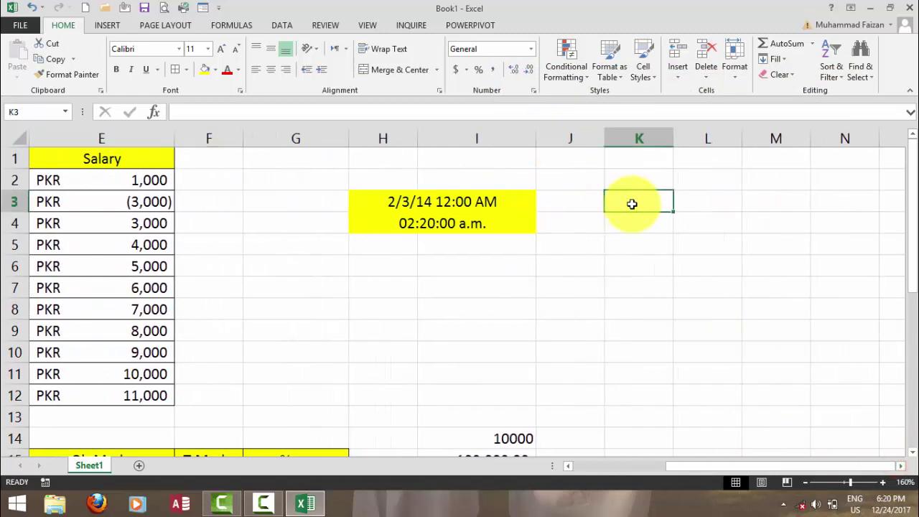
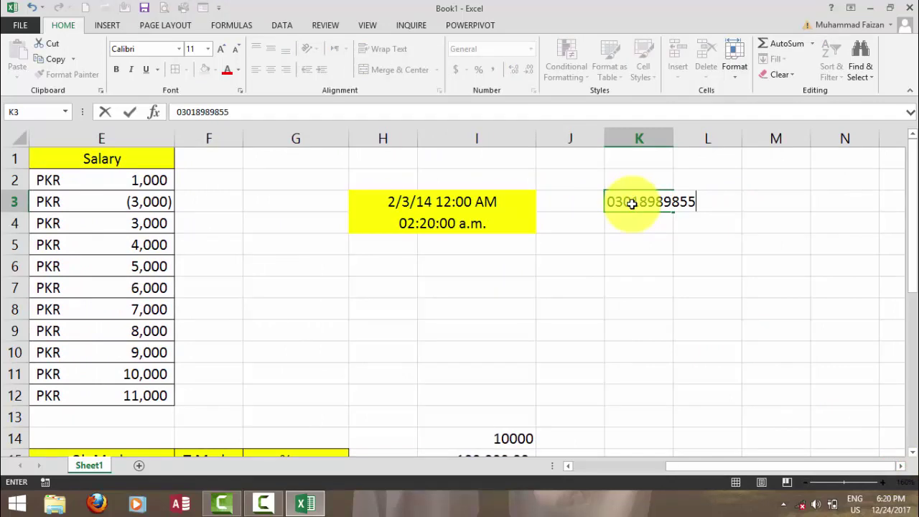
{"action": "key", "text": "Return"}
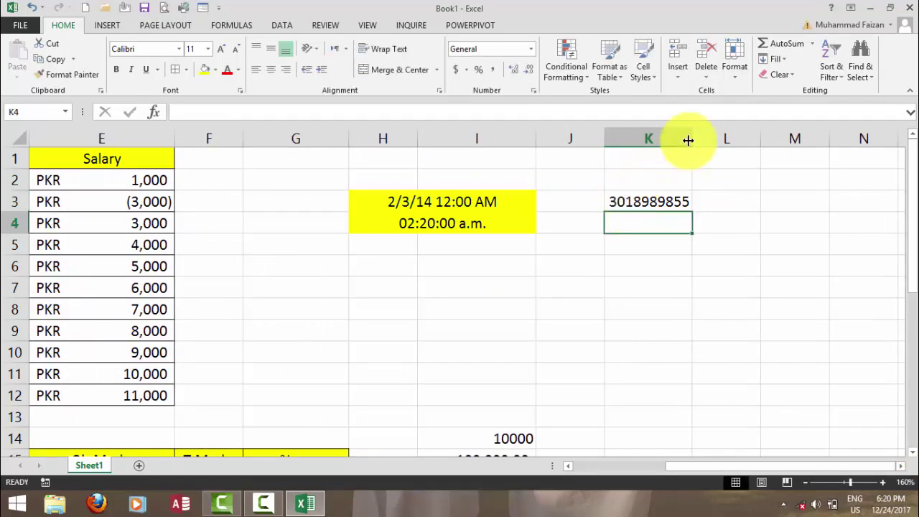
{"action": "mouse_move", "coordinate": [696, 132]}
{"action": "left_mouse_down"}
{"action": "mouse_move", "coordinate": [743, 135]}
{"action": "mouse_move", "coordinate": [695, 135]}
{"action": "left_mouse_up"}
- Correct K3 to a ten-digit number and auto-fit column K to show it fully
{"action": "left_click", "coordinate": [677, 201]}
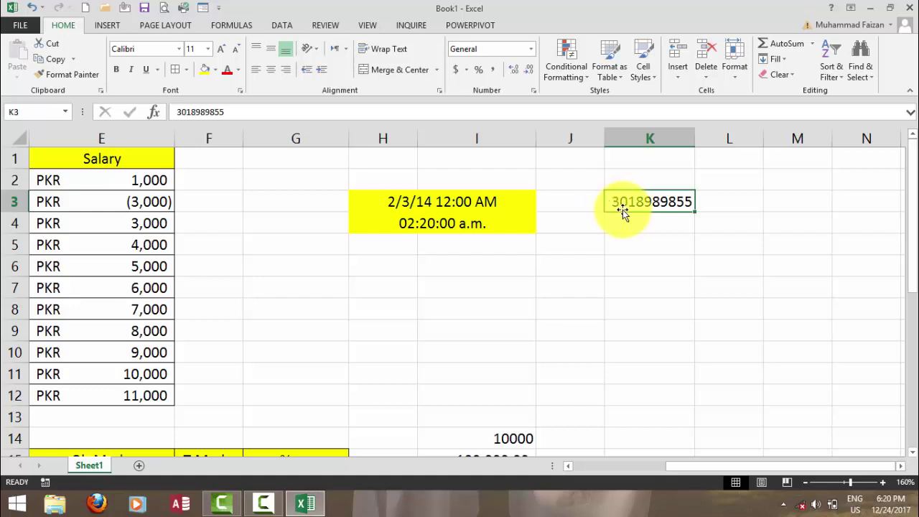
{"action": "double_click", "coordinate": [675, 201]}
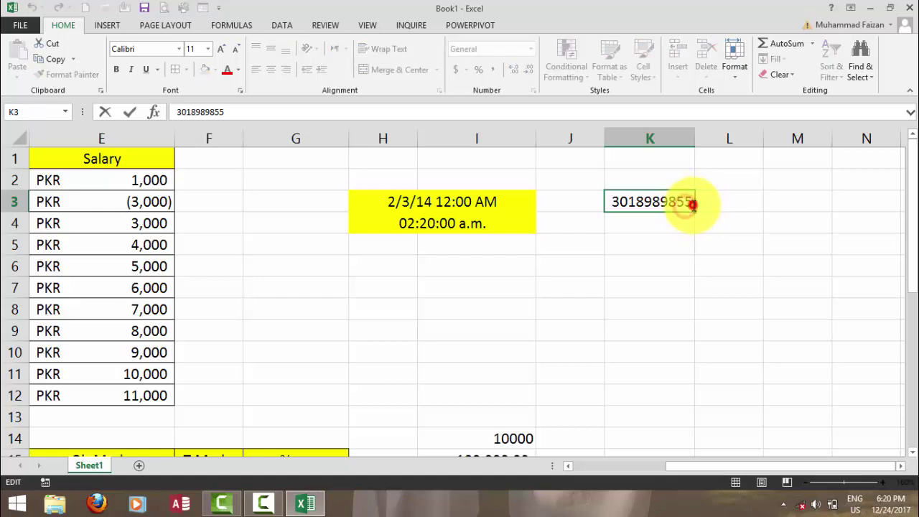
{"action": "type", "text": "0"}
{"action": "key", "text": "Return"}
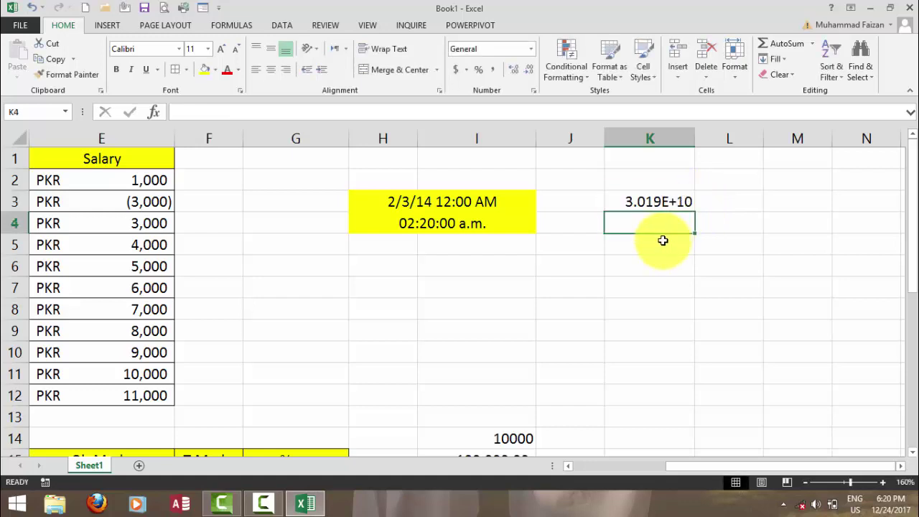
{"action": "left_click", "coordinate": [639, 203]}
{"action": "double_click", "coordinate": [693, 142]}
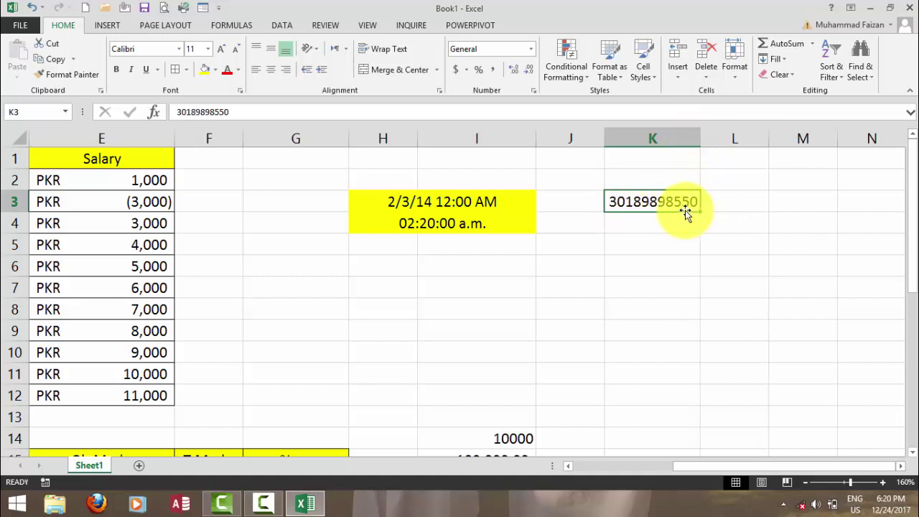
{"action": "double_click", "coordinate": [684, 203]}
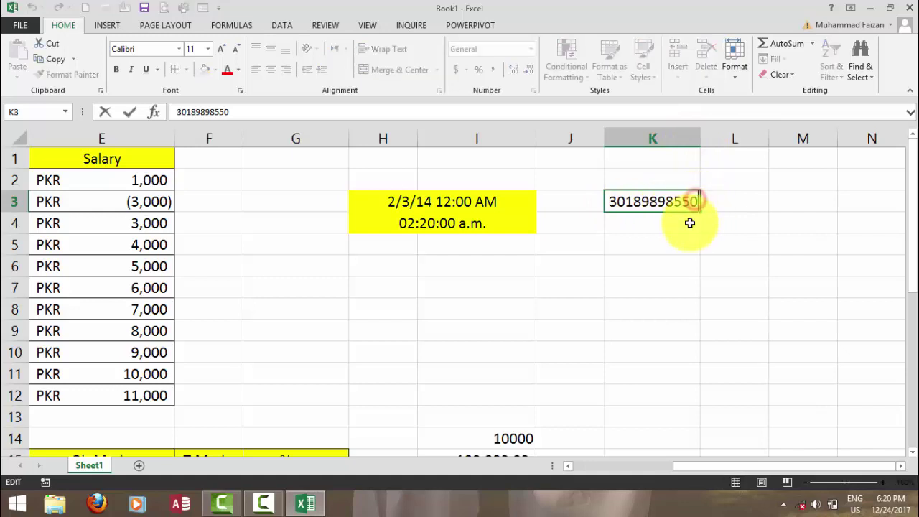
{"action": "key", "text": "BackSpace"}
{"action": "key", "text": "Return"}
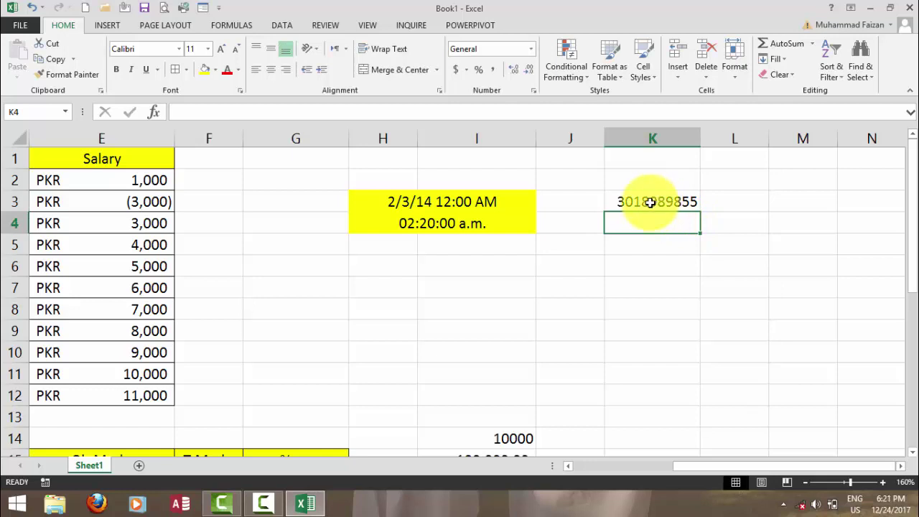
{"action": "left_click", "coordinate": [649, 203]}
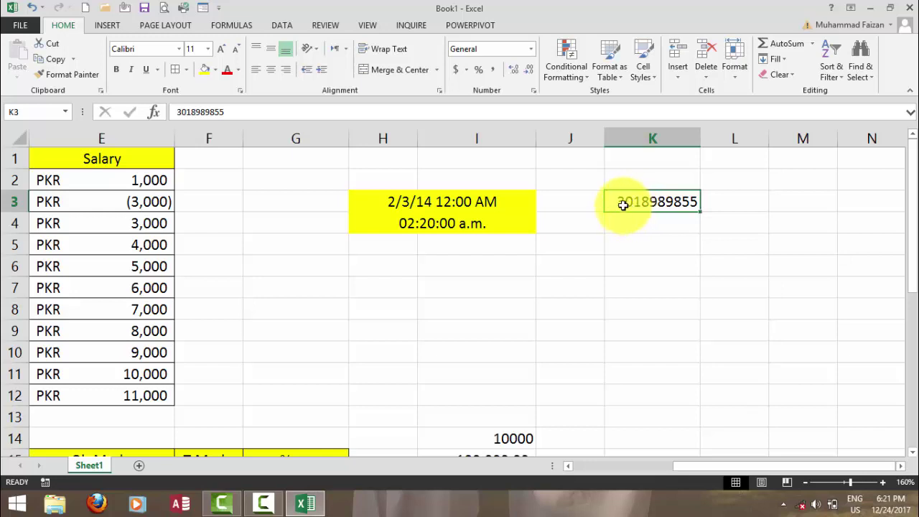
- Fill cells K3:K9 with yellow
{"action": "left_click_drag", "start_coordinate": [623, 204], "coordinate": [623, 278]}
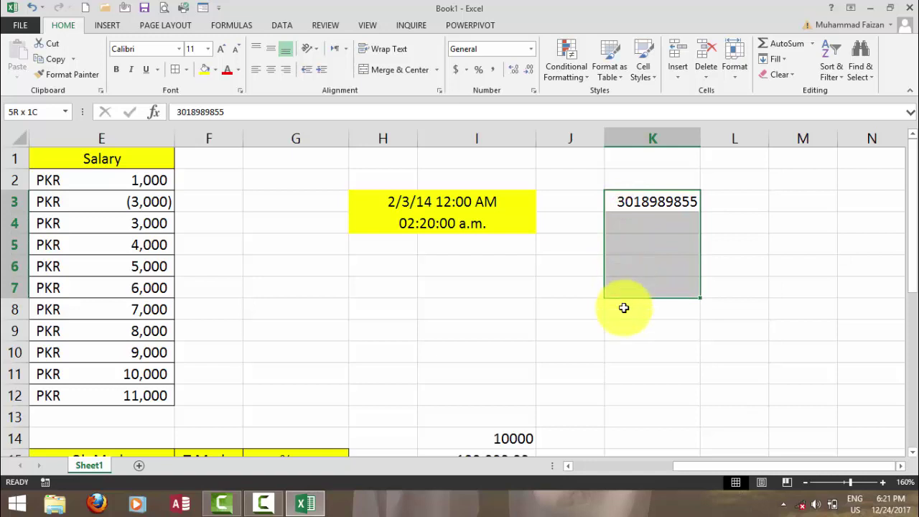
{"action": "left_click_drag", "start_coordinate": [623, 279], "coordinate": [624, 331]}
{"action": "left_click", "coordinate": [206, 71]}
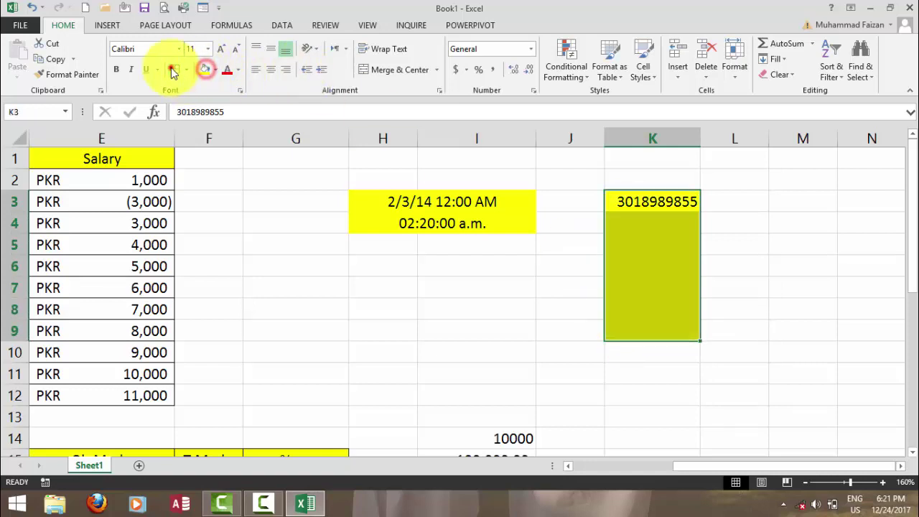
{"action": "left_click", "coordinate": [531, 91]}
{"action": "left_click", "coordinate": [524, 219]}
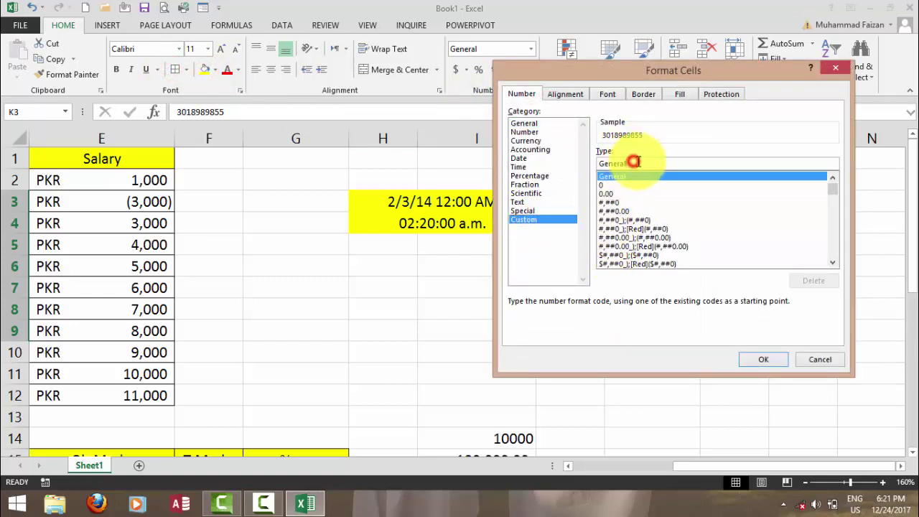
{"action": "double_click", "coordinate": [634, 162]}
{"action": "key", "text": "BackSpace"}
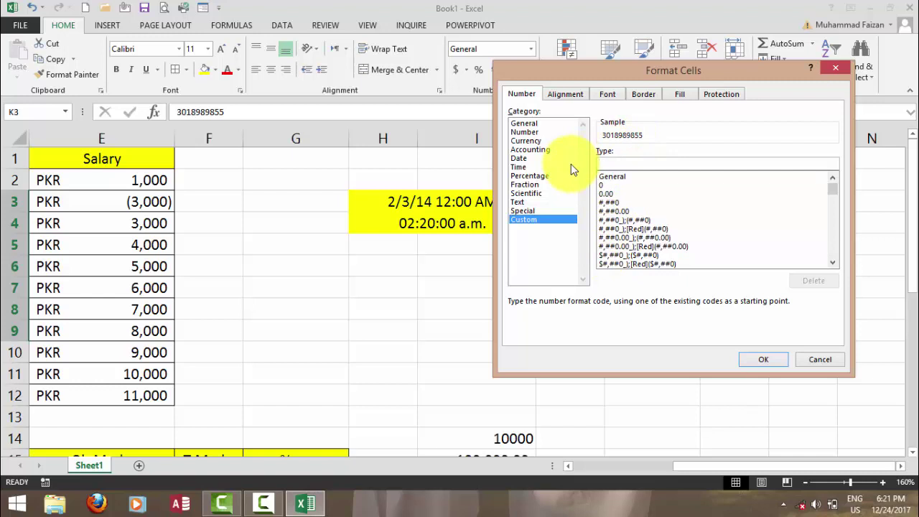
{"action": "type", "text": "000"}
{"action": "type", "text": "0"}
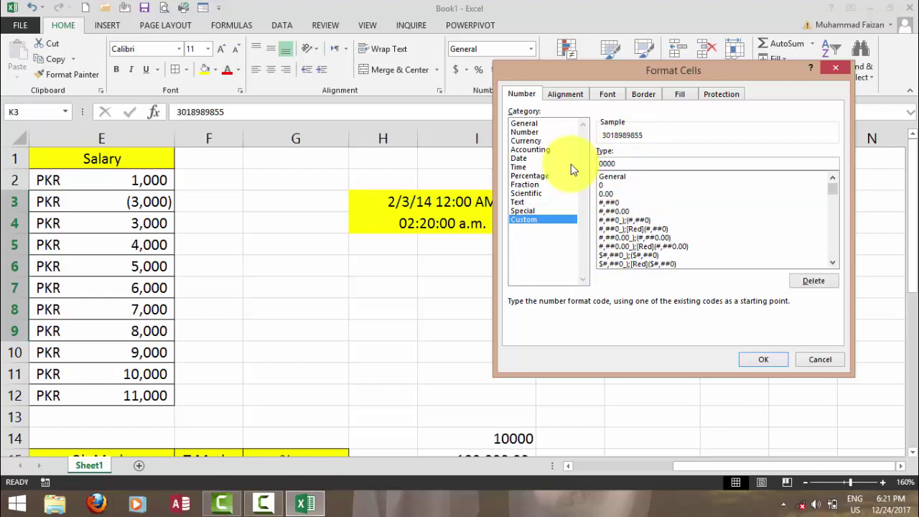
{"action": "type", "text": "0"}
{"action": "type", "text": "-0"}
{"action": "type", "text": "000000"}
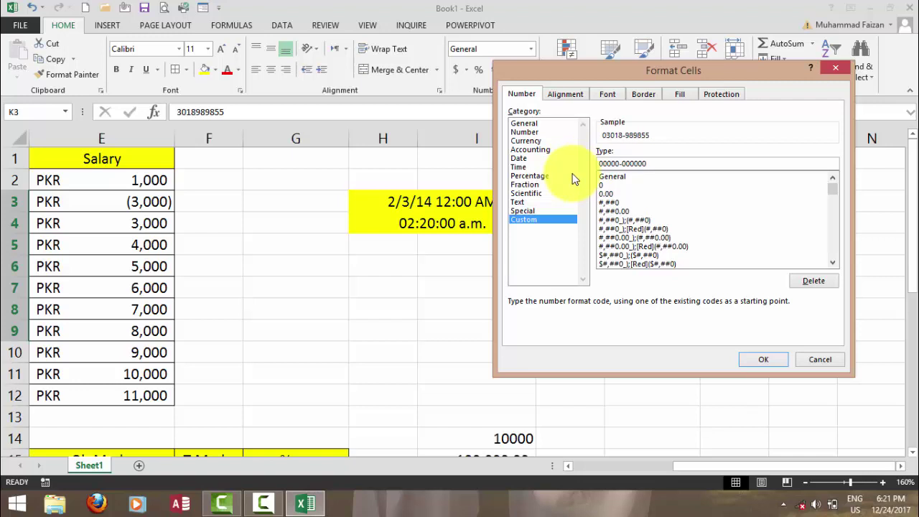
{"action": "key", "text": "BackSpace"}
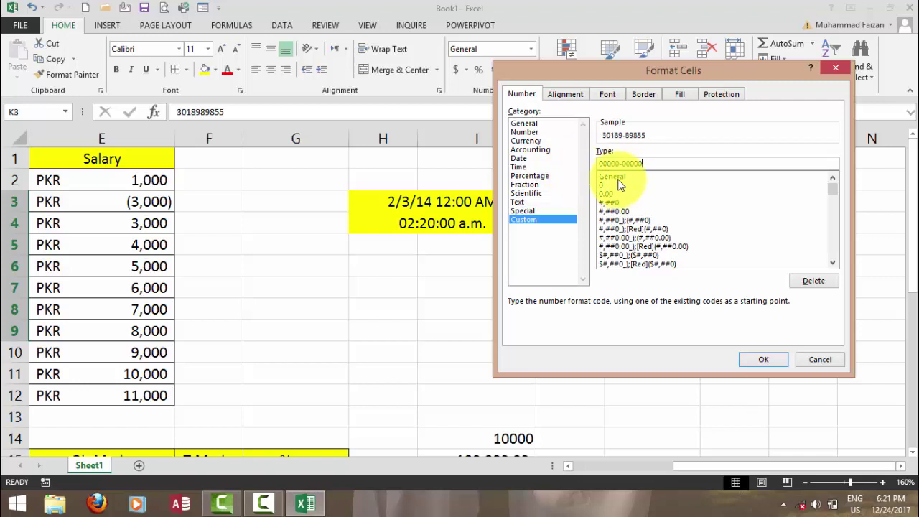
{"action": "left_click", "coordinate": [619, 164]}
{"action": "type", "text": "00"}
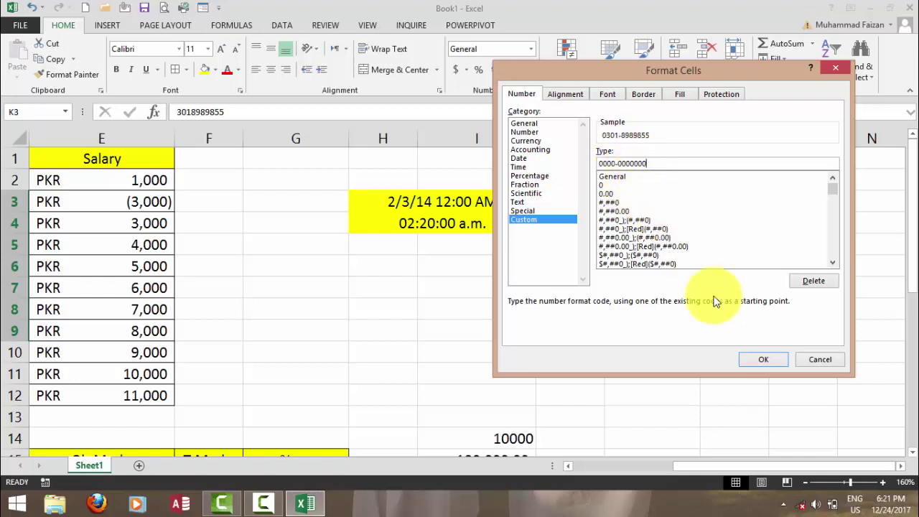
{"action": "left_click", "coordinate": [759, 359]}
- Widen column K so the K3 phone number displays in full
{"action": "left_click", "coordinate": [679, 319]}
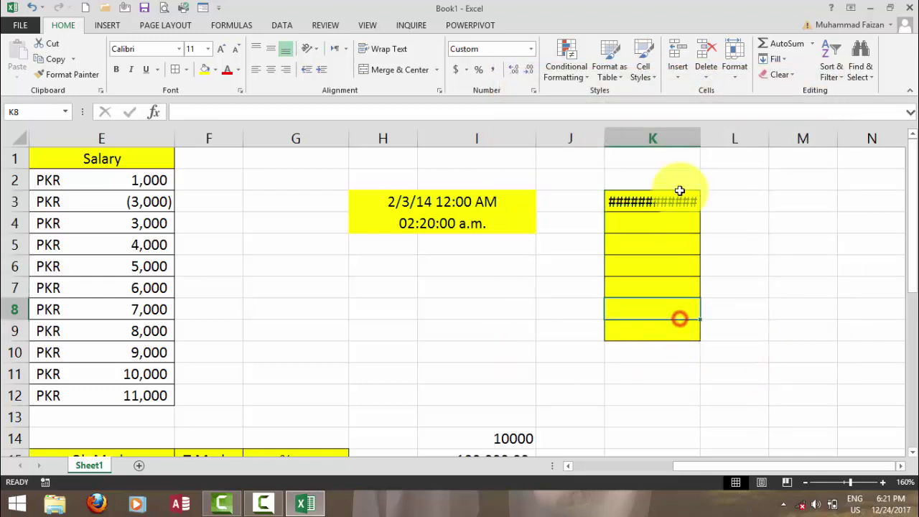
{"action": "left_click_drag", "start_coordinate": [700, 138], "coordinate": [704, 137]}
{"action": "left_click", "coordinate": [700, 250]}
{"action": "left_click", "coordinate": [637, 203]}
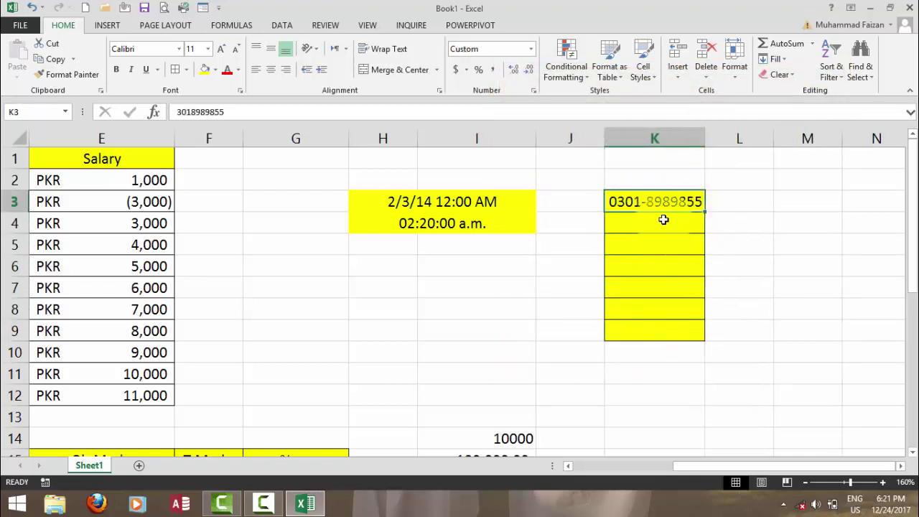
- Enter two more phone numbers in K4 and K5, then select K3:K9
{"action": "left_click", "coordinate": [659, 217]}
{"action": "type", "text": "435353453"}
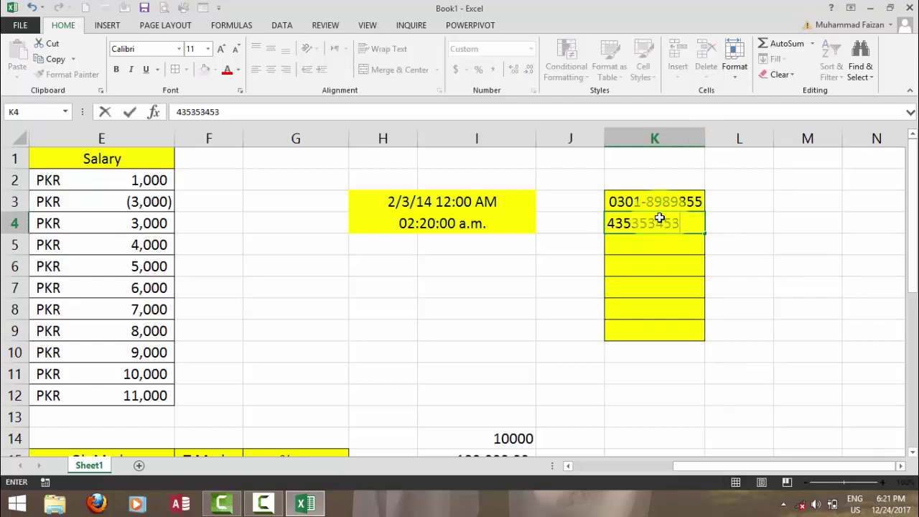
{"action": "key", "text": "Return"}
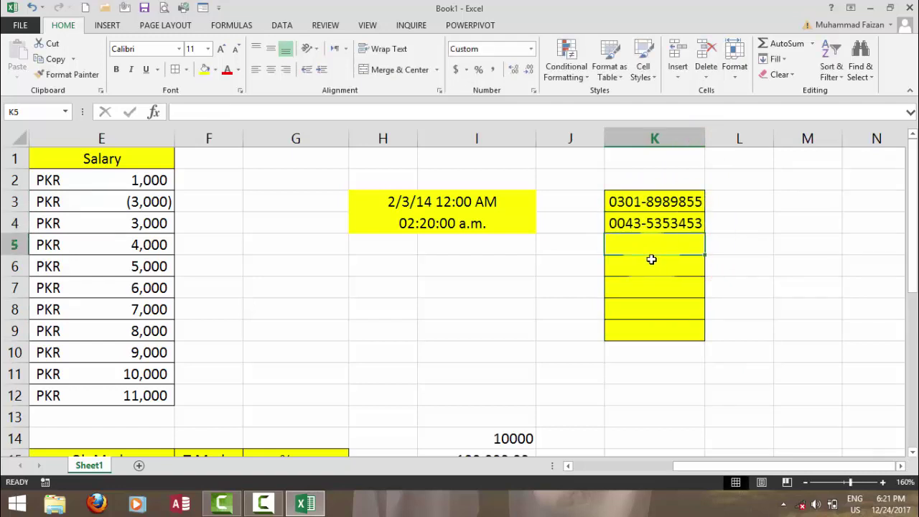
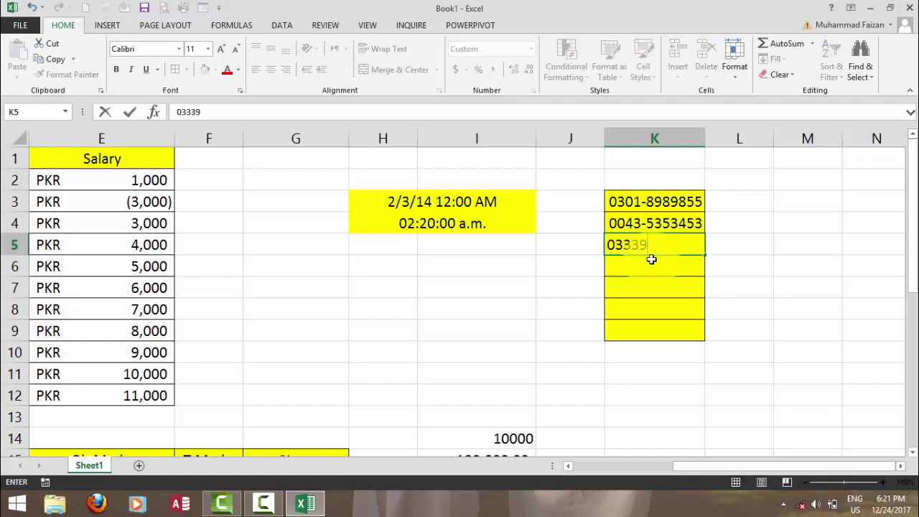
{"action": "key", "text": "Return"}
{"action": "left_click", "coordinate": [640, 246]}
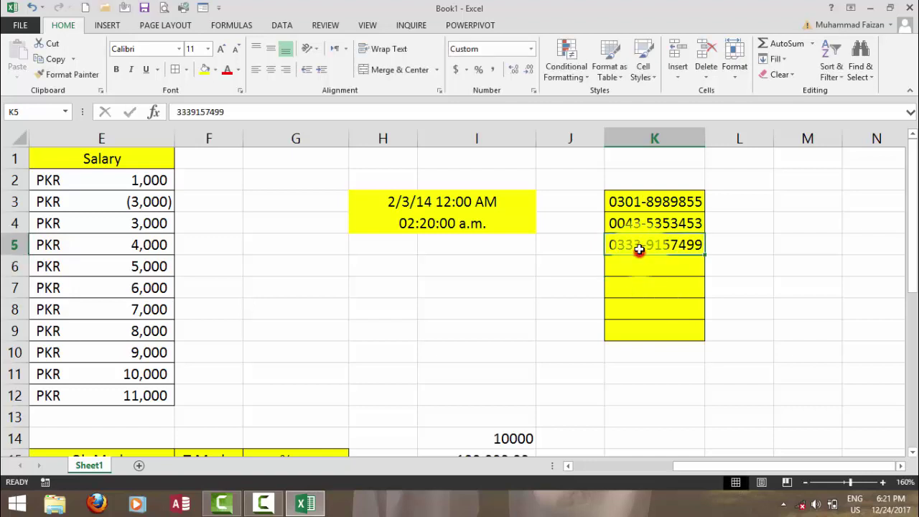
{"action": "left_click_drag", "start_coordinate": [642, 201], "coordinate": [641, 327]}
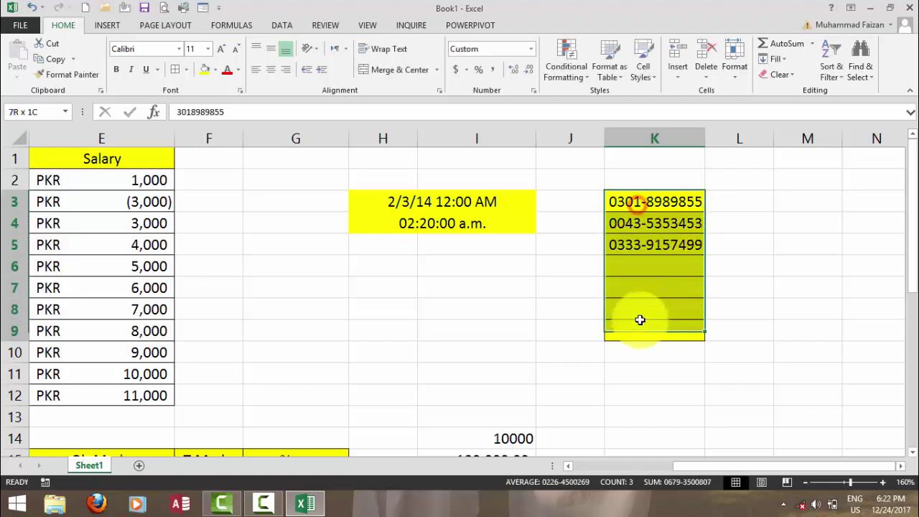
{"action": "left_click", "coordinate": [900, 466]}
{"action": "left_click", "coordinate": [900, 466]}
- Enter the ID number in M3 and widen column M
{"action": "left_click", "coordinate": [590, 205]}
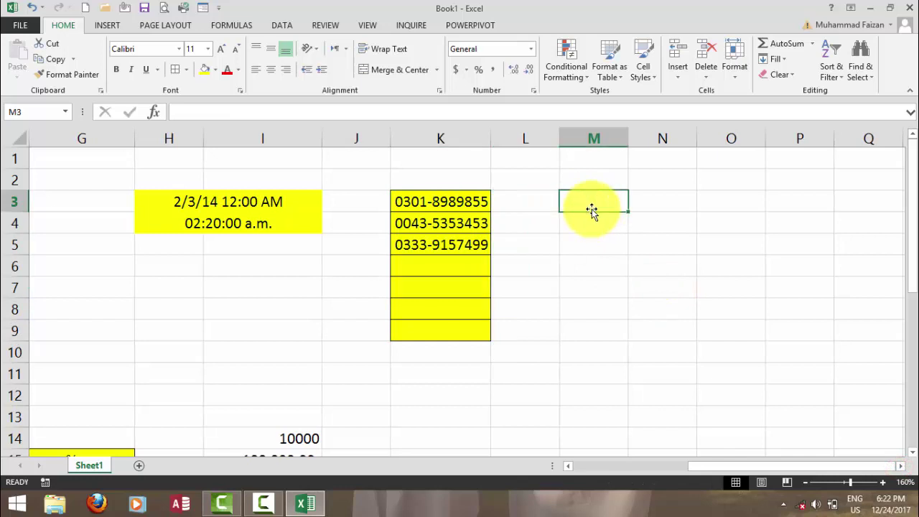
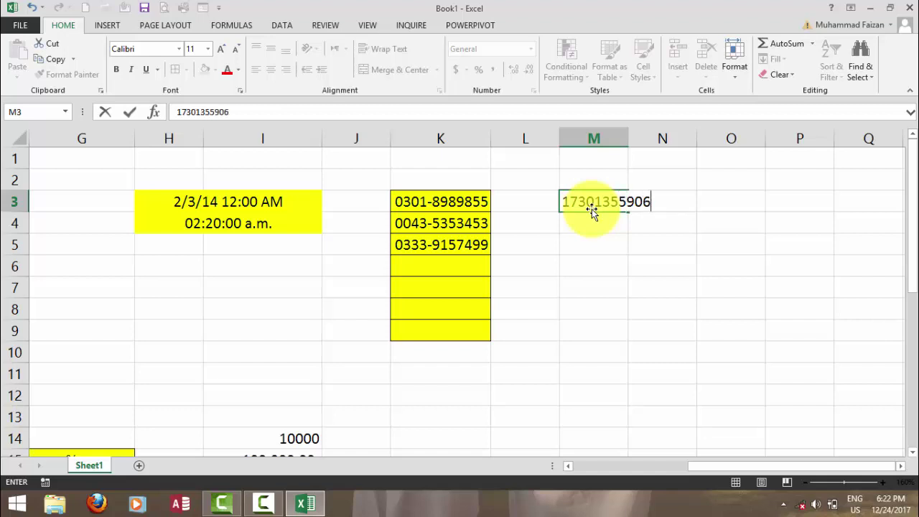
{"action": "key", "text": "Return"}
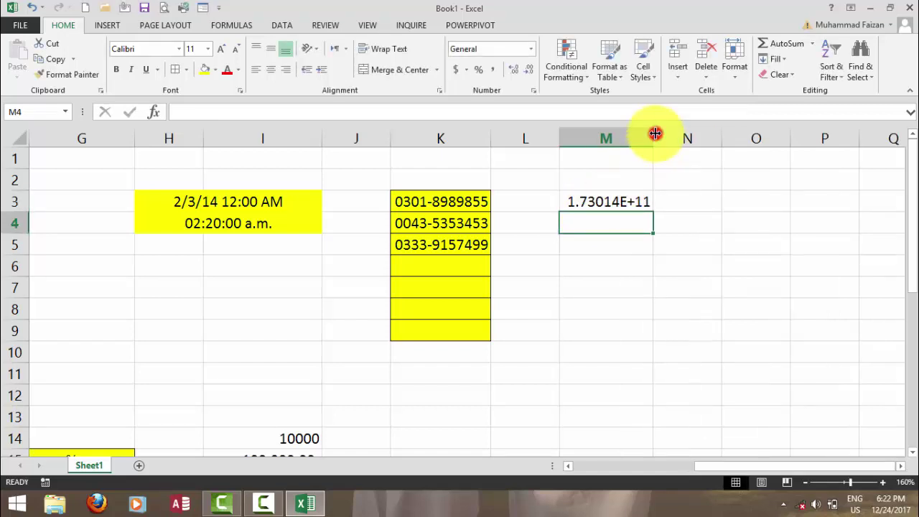
{"action": "left_click_drag", "start_coordinate": [654, 142], "coordinate": [707, 140]}
{"action": "left_click", "coordinate": [675, 244]}
- Inspect M3's full digits, then bring up its number format categories
{"action": "double_click", "coordinate": [646, 202]}
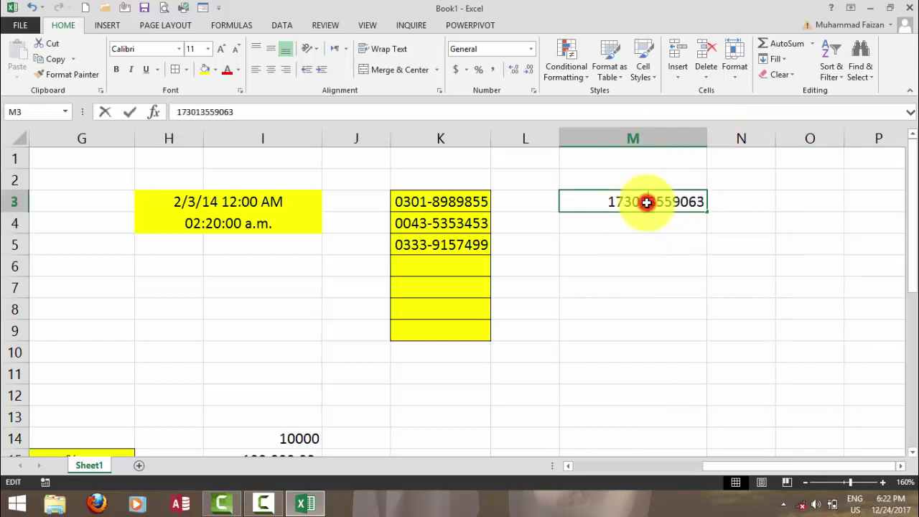
{"action": "left_click_drag", "start_coordinate": [584, 203], "coordinate": [711, 211]}
{"action": "left_click", "coordinate": [682, 226]}
{"action": "left_click", "coordinate": [642, 207]}
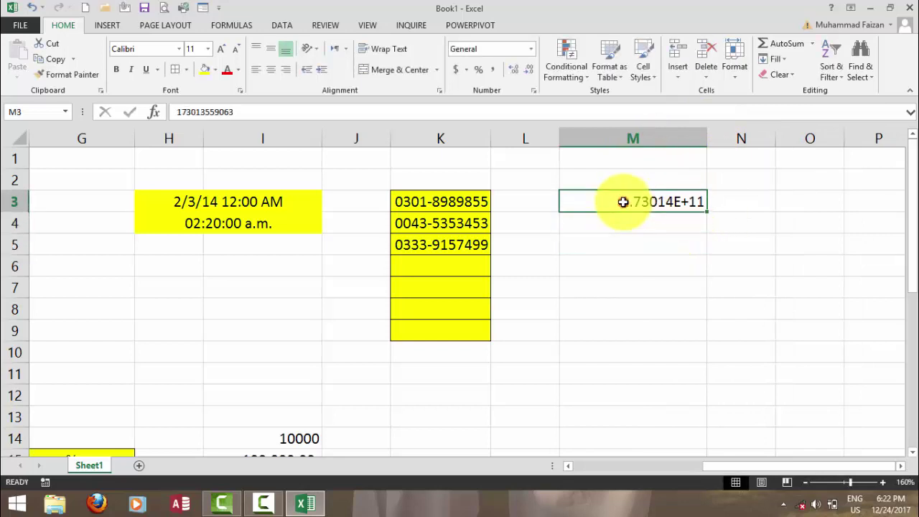
{"action": "left_click", "coordinate": [534, 90]}
{"action": "left_click", "coordinate": [523, 212]}
{"action": "left_click", "coordinate": [523, 218]}
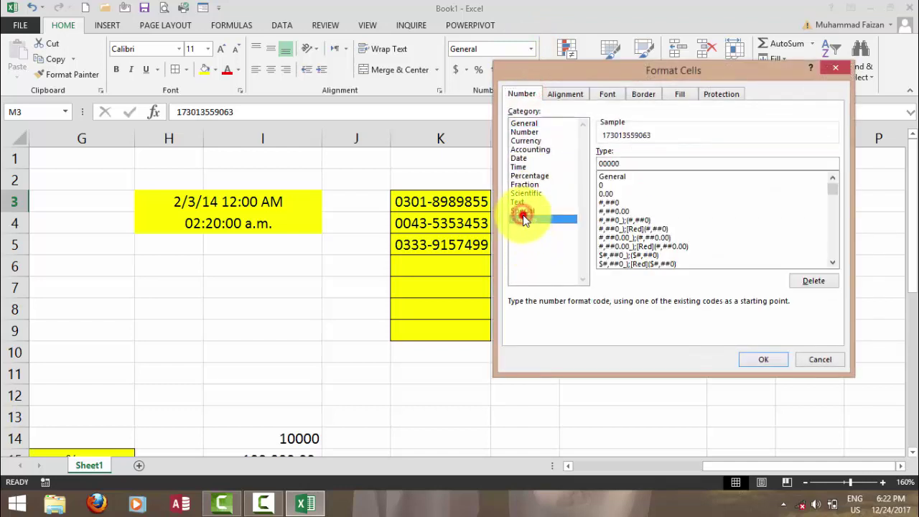
{"action": "double_click", "coordinate": [631, 164]}
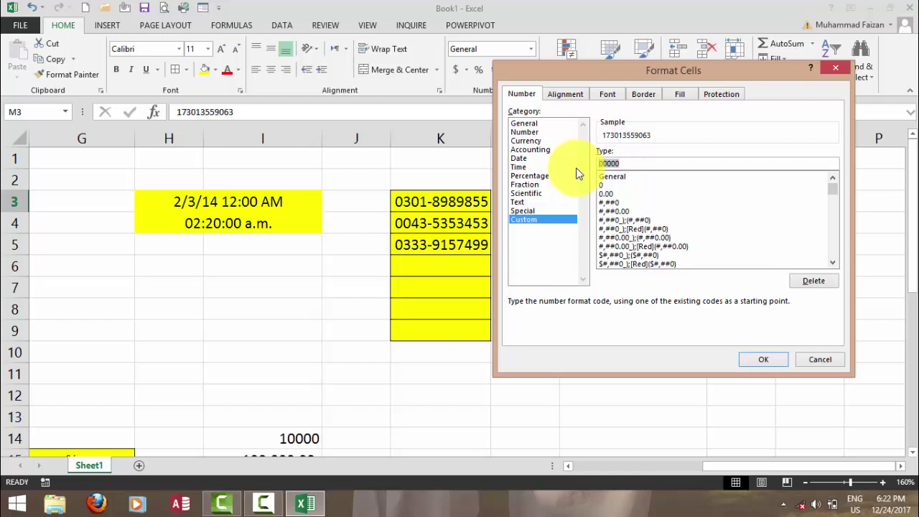
{"action": "type", "text": "00000"}
{"action": "type", "text": "-"}
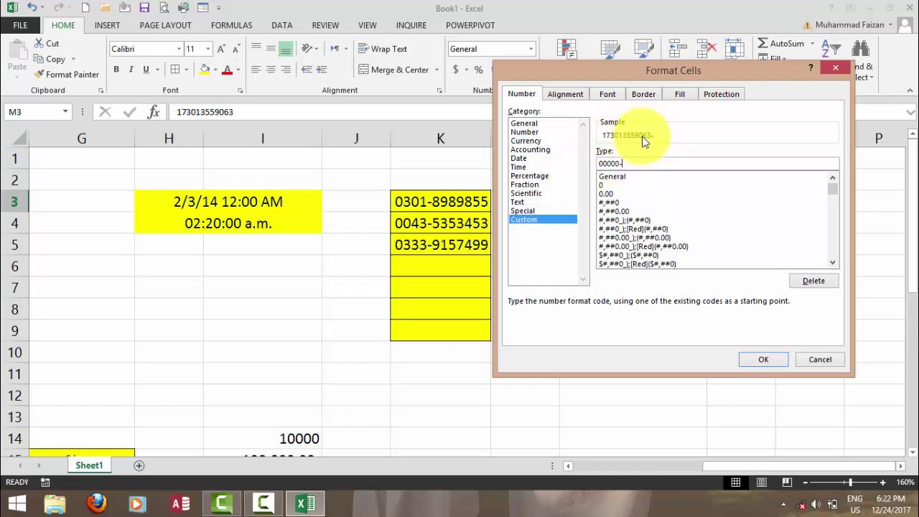
{"action": "type", "text": "00000-0"}
{"action": "type", "text": "000000-000"}
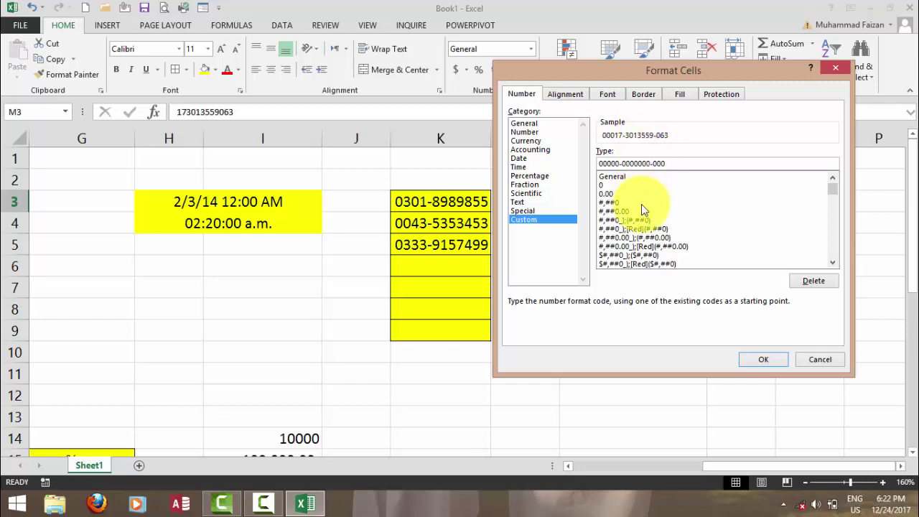
{"action": "key", "text": "BackSpace"}
{"action": "key", "text": "BackSpace"}
{"action": "key", "text": "BackSpace"}
{"action": "left_click", "coordinate": [753, 359]}
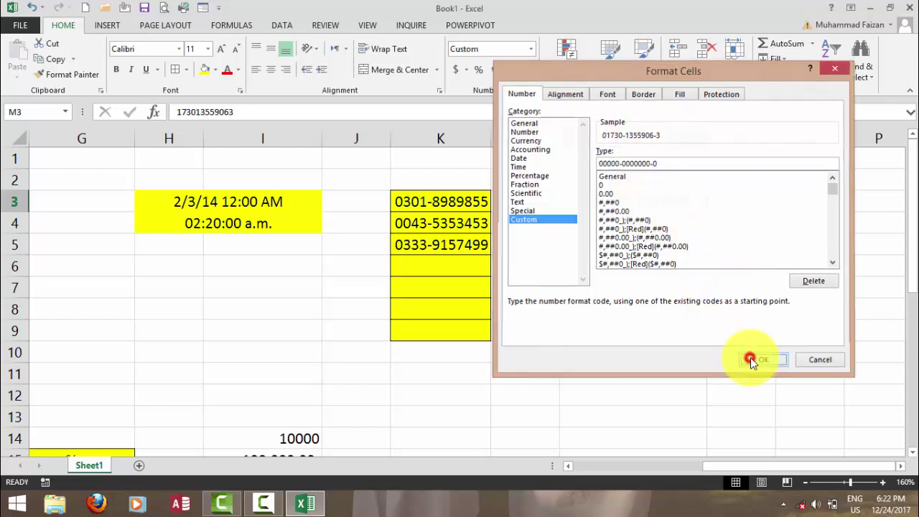
{"action": "left_click", "coordinate": [689, 289]}
{"action": "left_click", "coordinate": [621, 203]}
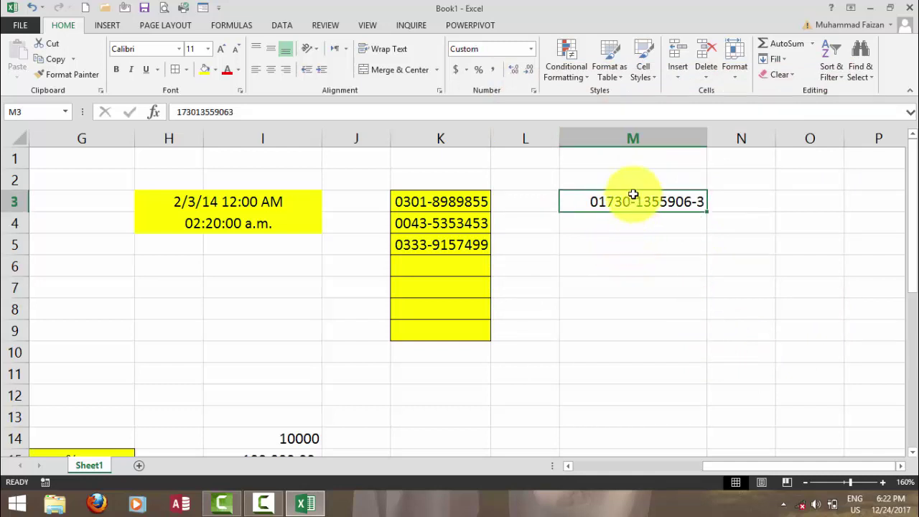
{"action": "left_click_drag", "start_coordinate": [632, 199], "coordinate": [603, 287]}
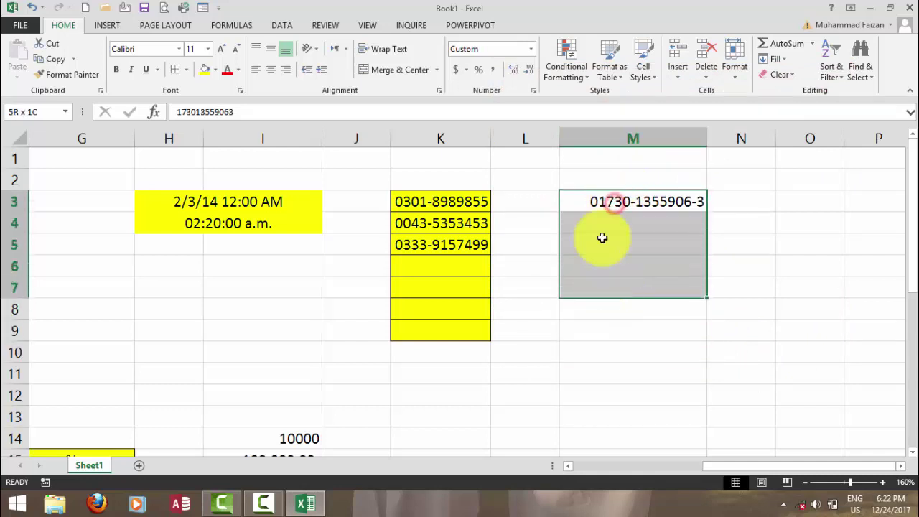
{"action": "left_click", "coordinate": [530, 91]}
{"action": "left_click", "coordinate": [524, 219]}
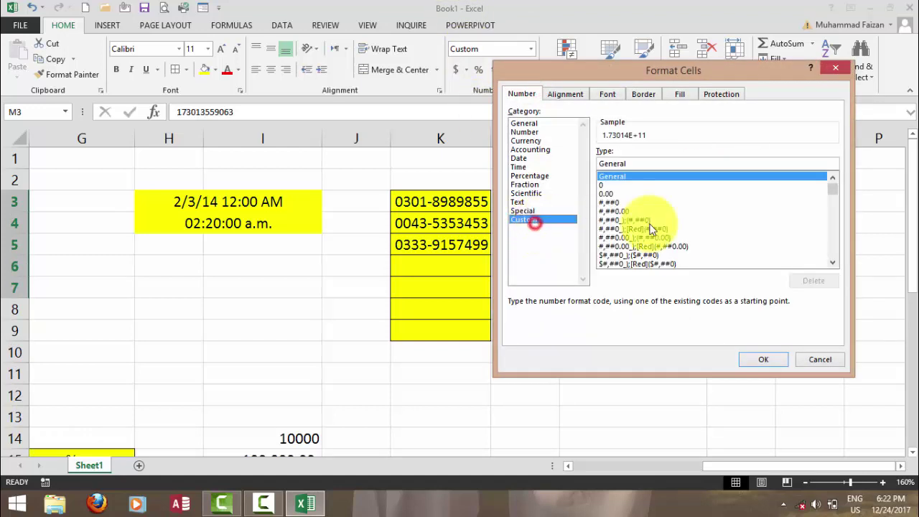
{"action": "left_click_drag", "start_coordinate": [831, 191], "coordinate": [834, 208]}
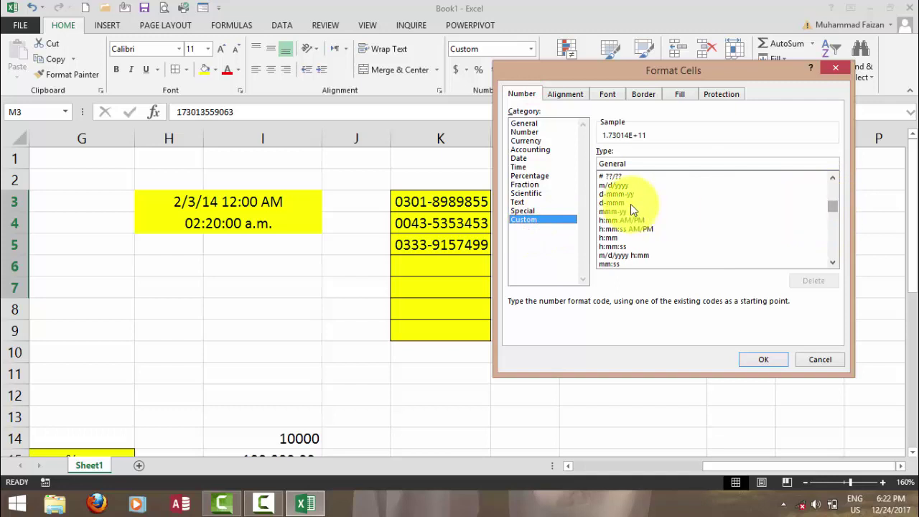
{"action": "left_click", "coordinate": [625, 229]}
{"action": "left_click", "coordinate": [627, 236]}
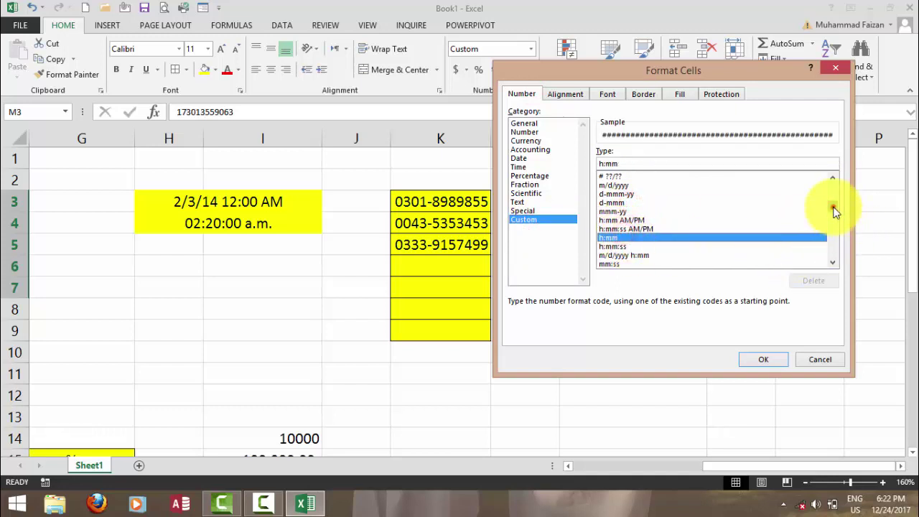
{"action": "mouse_move", "coordinate": [831, 206]}
{"action": "left_mouse_down"}
{"action": "mouse_move", "coordinate": [834, 256]}
{"action": "mouse_move", "coordinate": [833, 188]}
{"action": "left_mouse_up"}
{"action": "left_click", "coordinate": [641, 178]}
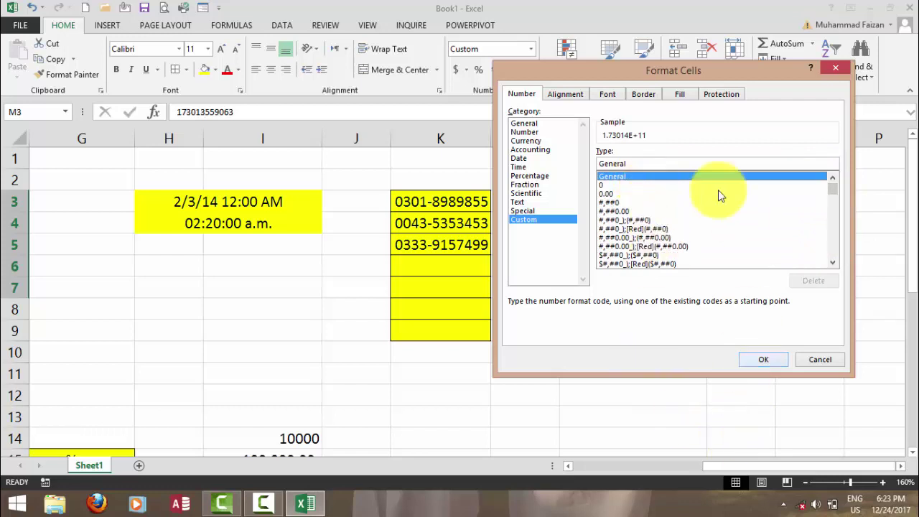
{"action": "left_click", "coordinate": [822, 359]}
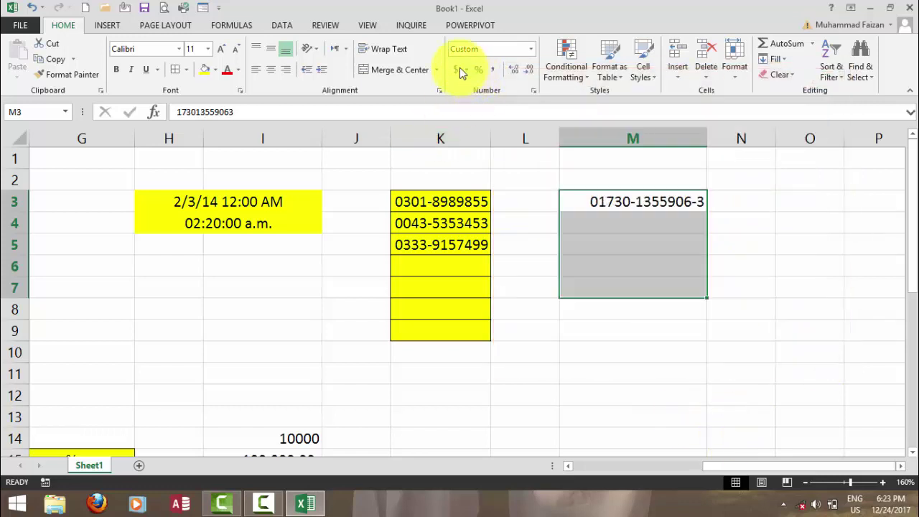